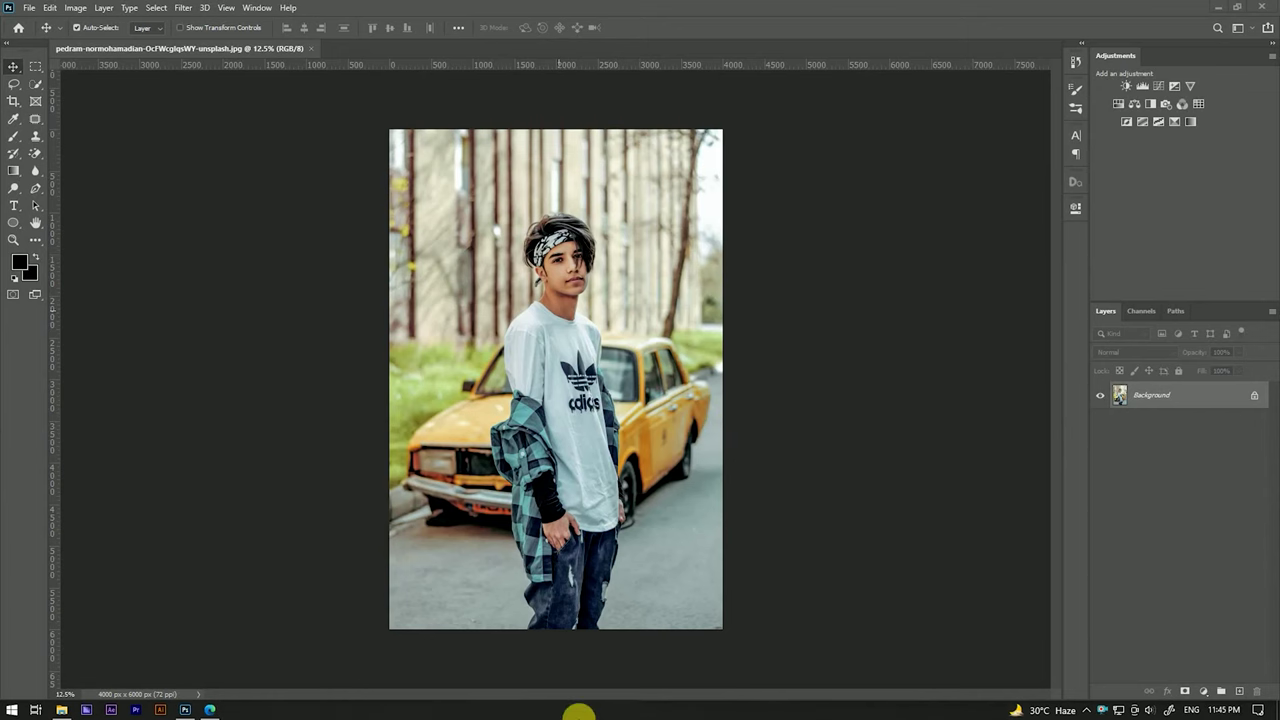
Make a duplicate of the photo's Background layer.
{"action": "scroll", "coordinate": [572, 260], "scroll_direction": "up", "scroll_amount": 3}
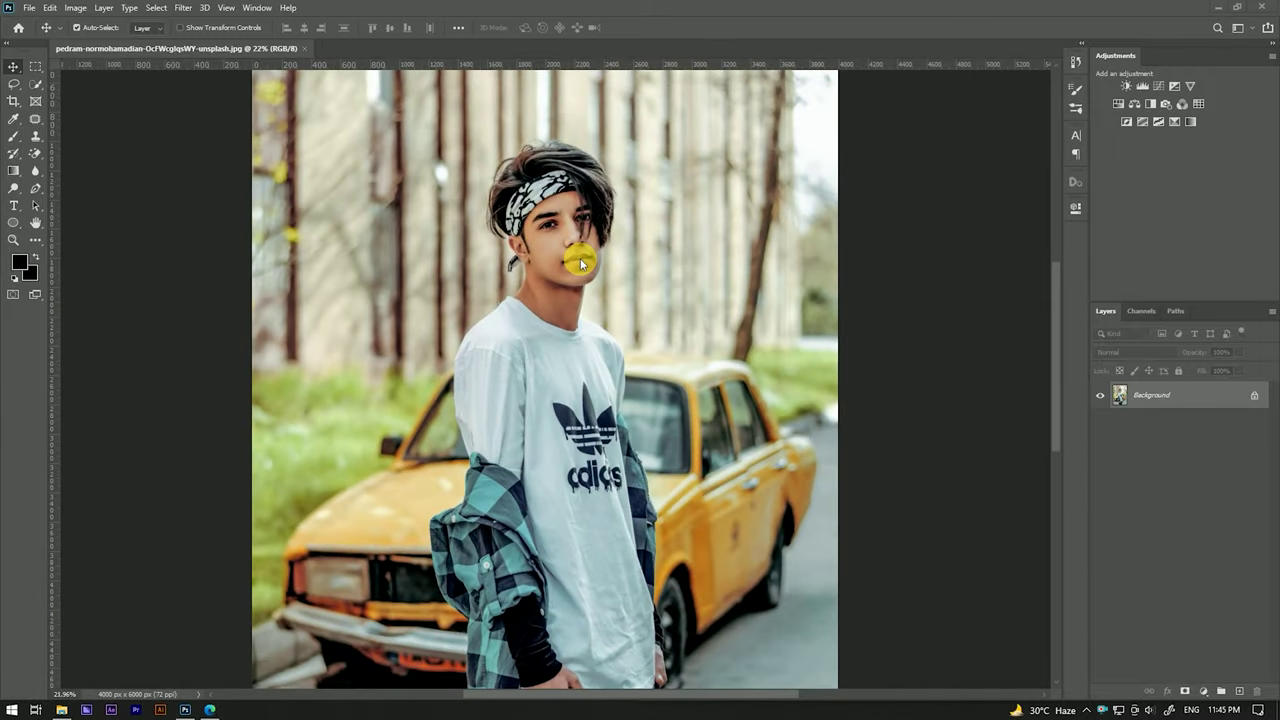
{"action": "scroll", "coordinate": [580, 262], "scroll_direction": "down", "scroll_amount": 1}
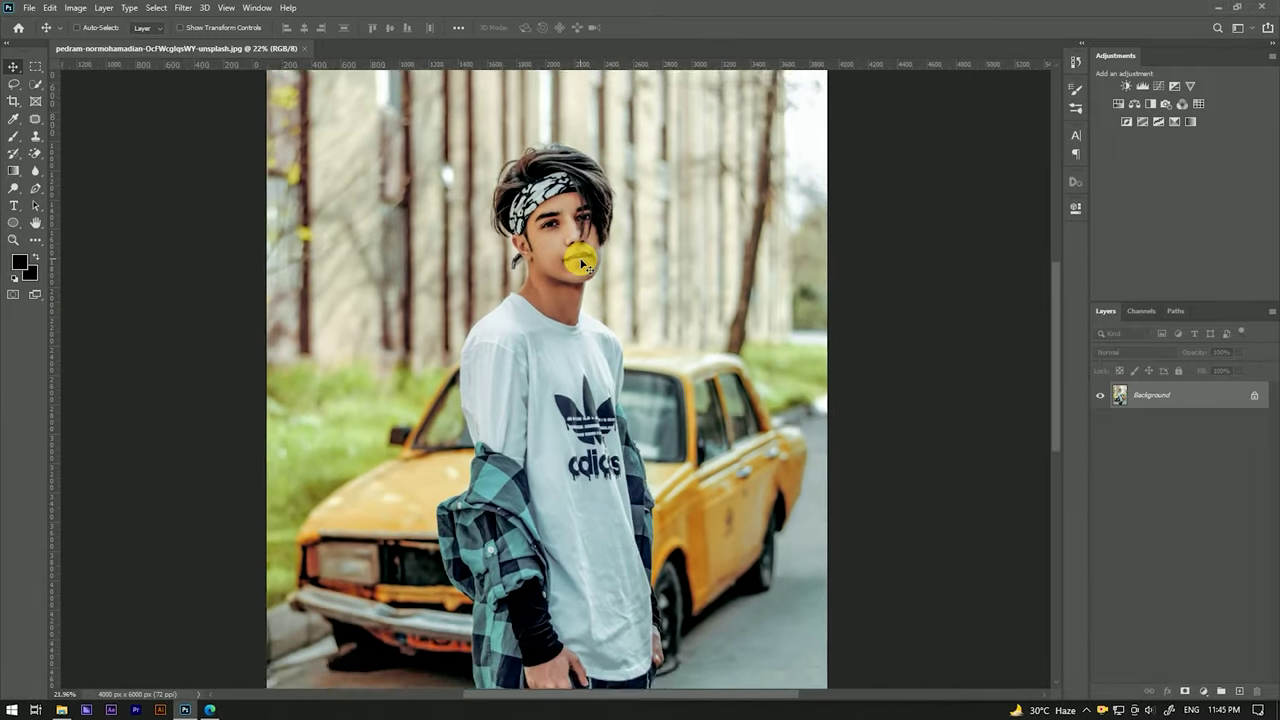
{"action": "scroll", "coordinate": [580, 262], "scroll_direction": "down", "scroll_amount": 1}
{"action": "scroll", "coordinate": [580, 240], "scroll_direction": "up", "scroll_amount": 1}
{"action": "scroll", "coordinate": [581, 215], "scroll_direction": "up", "scroll_amount": 2}
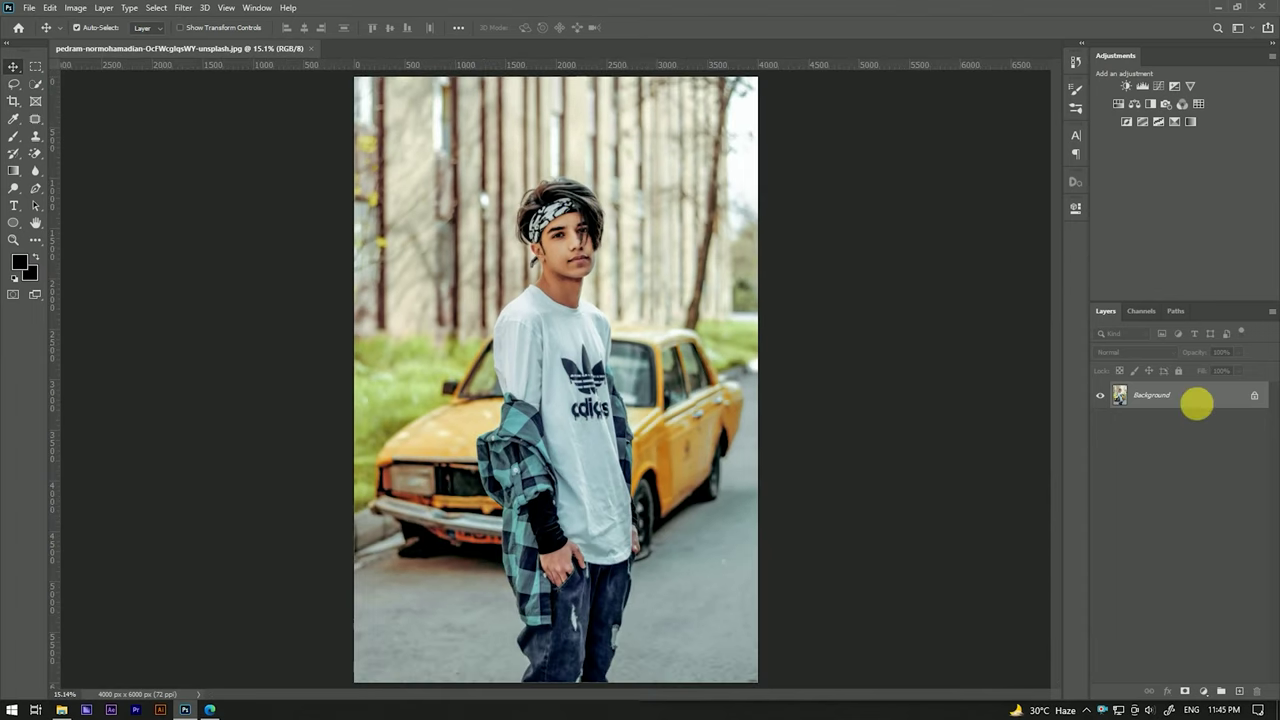
{"action": "left_click_drag", "start_coordinate": [1223, 394], "coordinate": [1221, 691]}
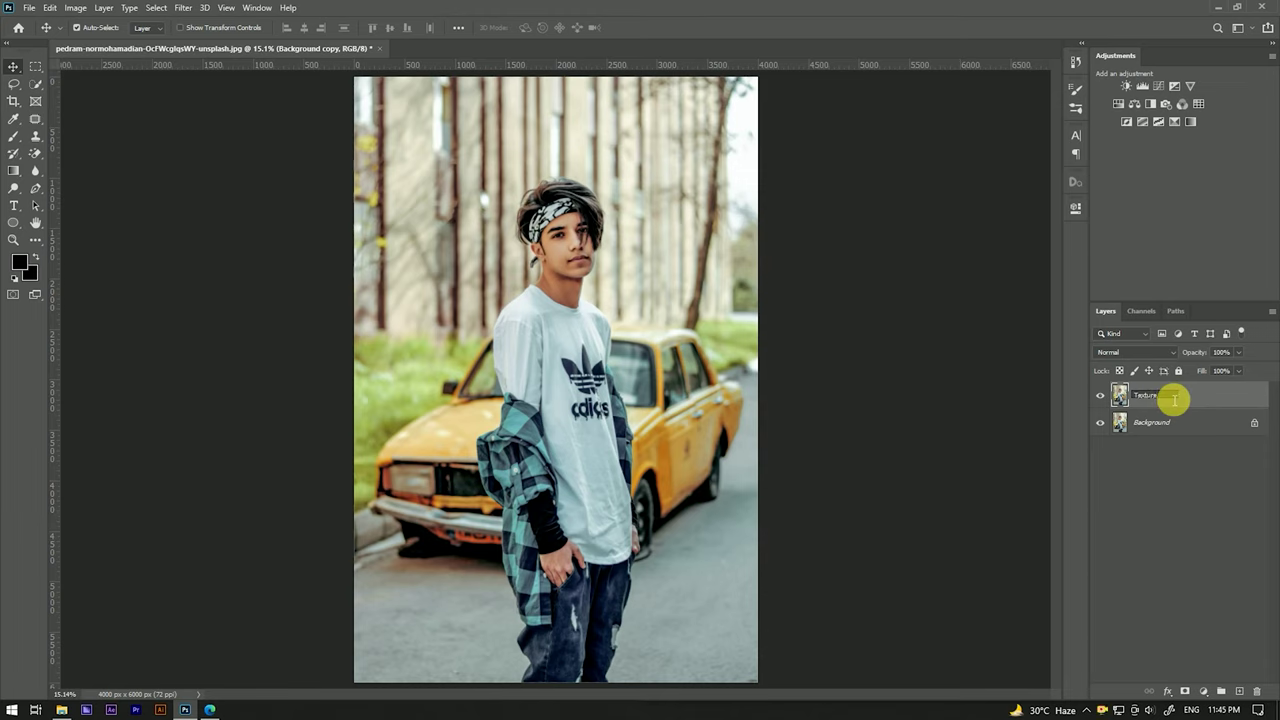
Name the duplicated layer Texture.
{"action": "key", "text": "Return"}
{"action": "scroll", "coordinate": [596, 232], "scroll_direction": "up", "scroll_amount": 2}
{"action": "scroll", "coordinate": [596, 232], "scroll_direction": "up", "scroll_amount": 3}
{"action": "scroll", "coordinate": [596, 232], "scroll_direction": "down", "scroll_amount": 2}
{"action": "scroll", "coordinate": [600, 237], "scroll_direction": "down", "scroll_amount": 1}
{"action": "scroll", "coordinate": [596, 232], "scroll_direction": "down", "scroll_amount": 2}
{"action": "scroll", "coordinate": [529, 249], "scroll_direction": "up", "scroll_amount": 2}
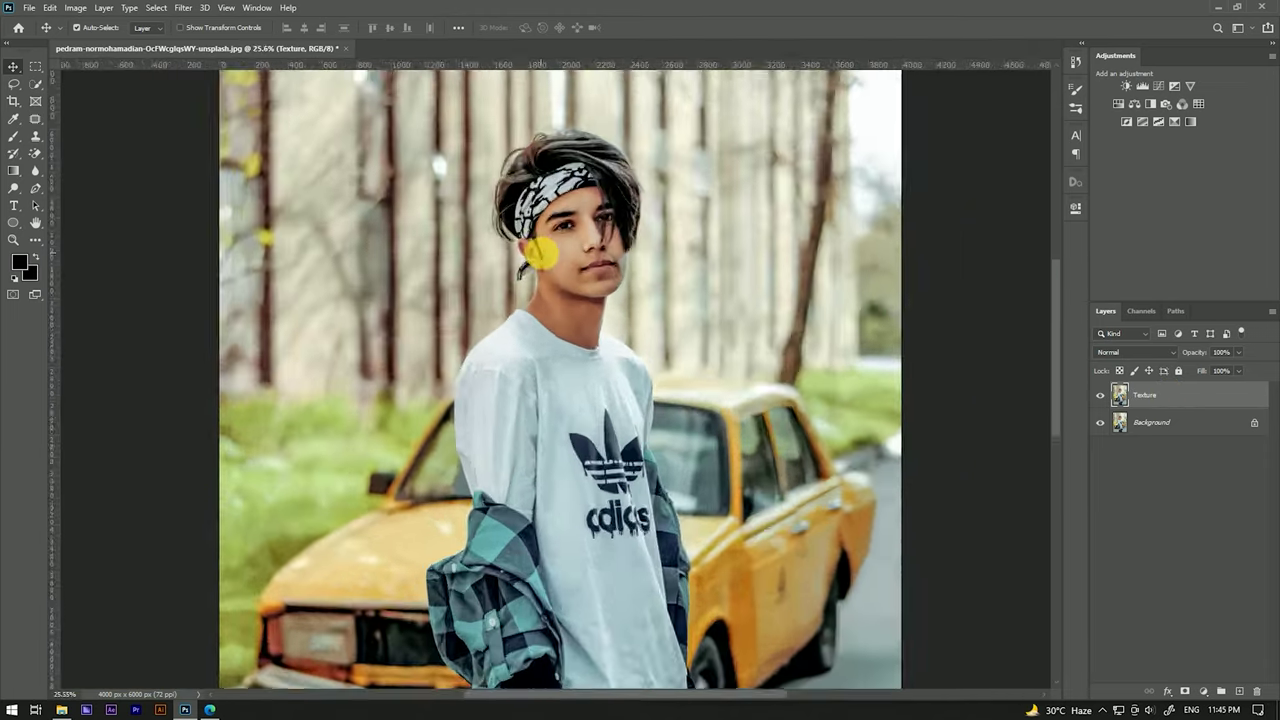
{"action": "scroll", "coordinate": [529, 249], "scroll_direction": "up", "scroll_amount": 2}
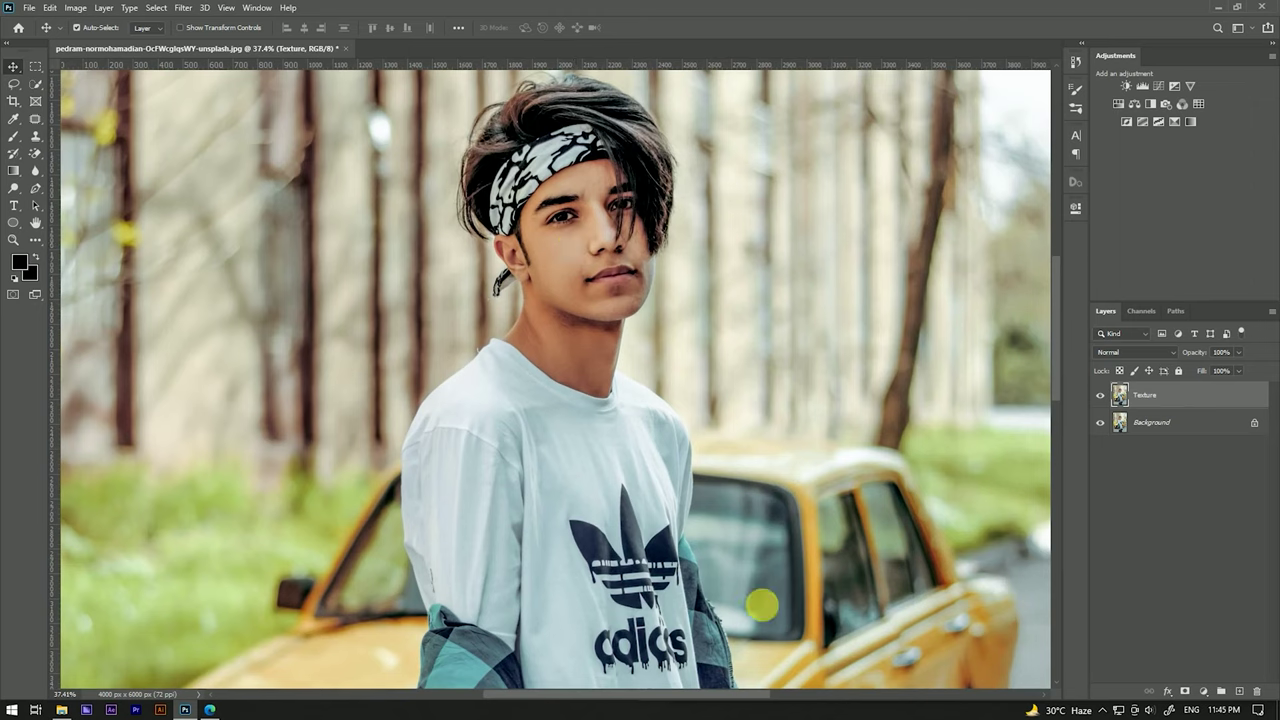
{"action": "left_click", "coordinate": [35, 84]}
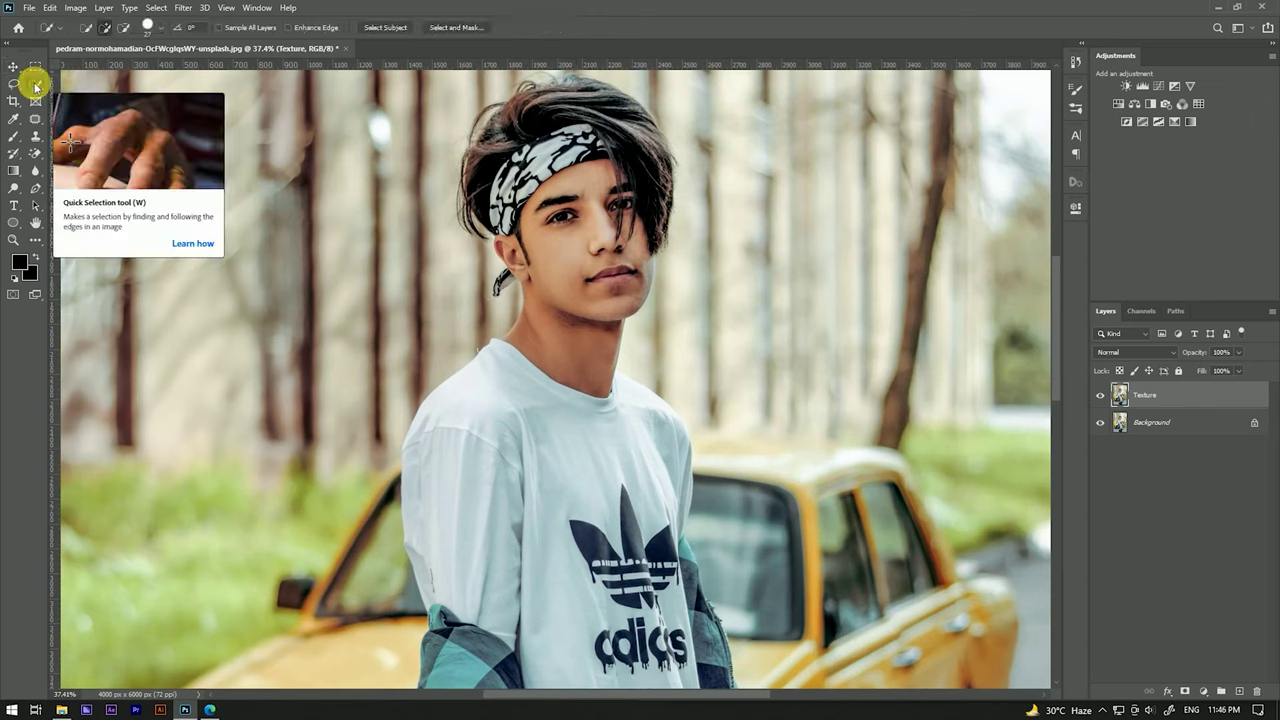
Run Select Subject so a marquee surrounds the young man on the Texture layer.
{"action": "left_click", "coordinate": [390, 27]}
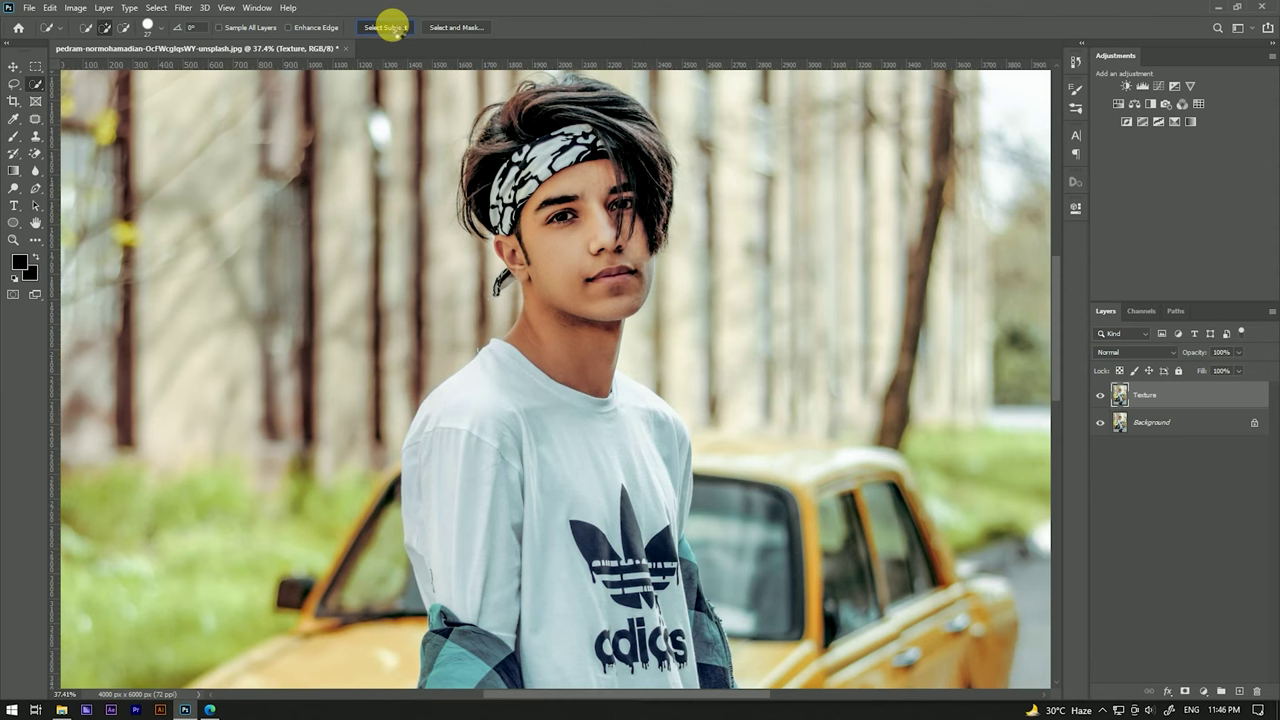
{"action": "scroll", "coordinate": [560, 190], "scroll_direction": "down", "scroll_amount": 3}
{"action": "scroll", "coordinate": [558, 190], "scroll_direction": "down", "scroll_amount": 2}
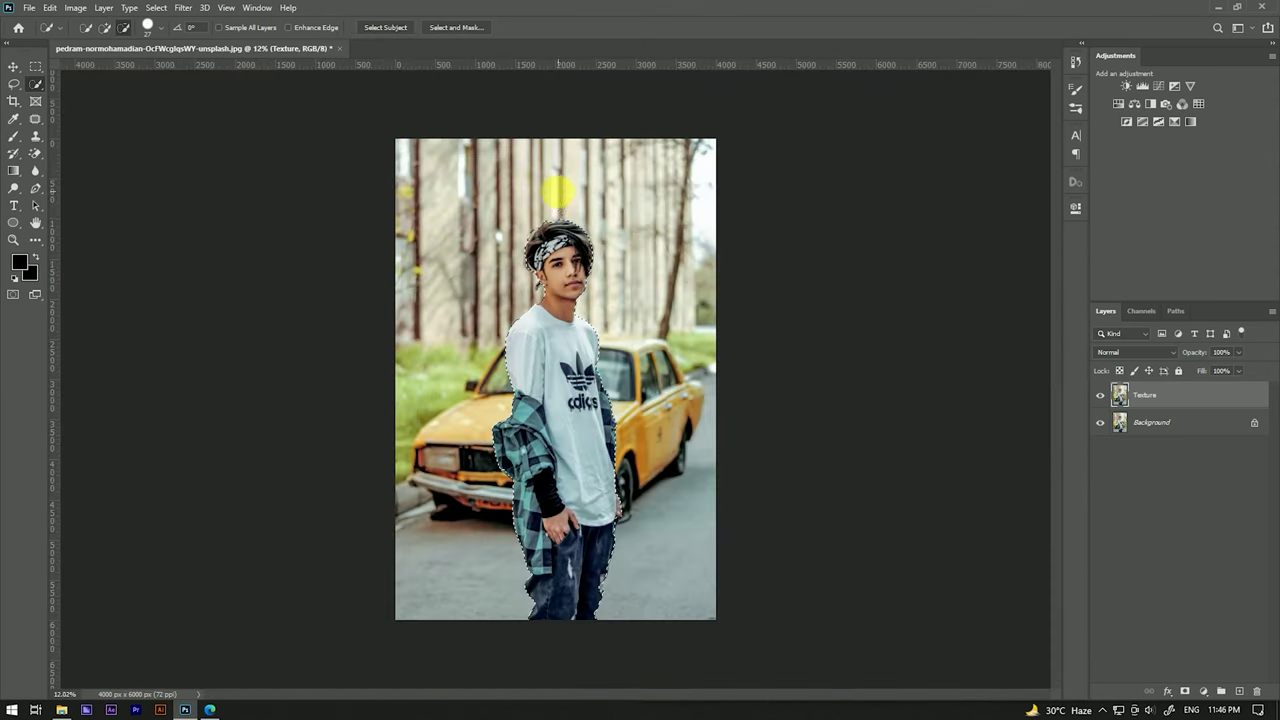
{"action": "scroll", "coordinate": [608, 606], "scroll_direction": "up", "scroll_amount": 3}
{"action": "scroll", "coordinate": [620, 603], "scroll_direction": "up", "scroll_amount": 2}
{"action": "scroll", "coordinate": [575, 468], "scroll_direction": "up", "scroll_amount": 1}
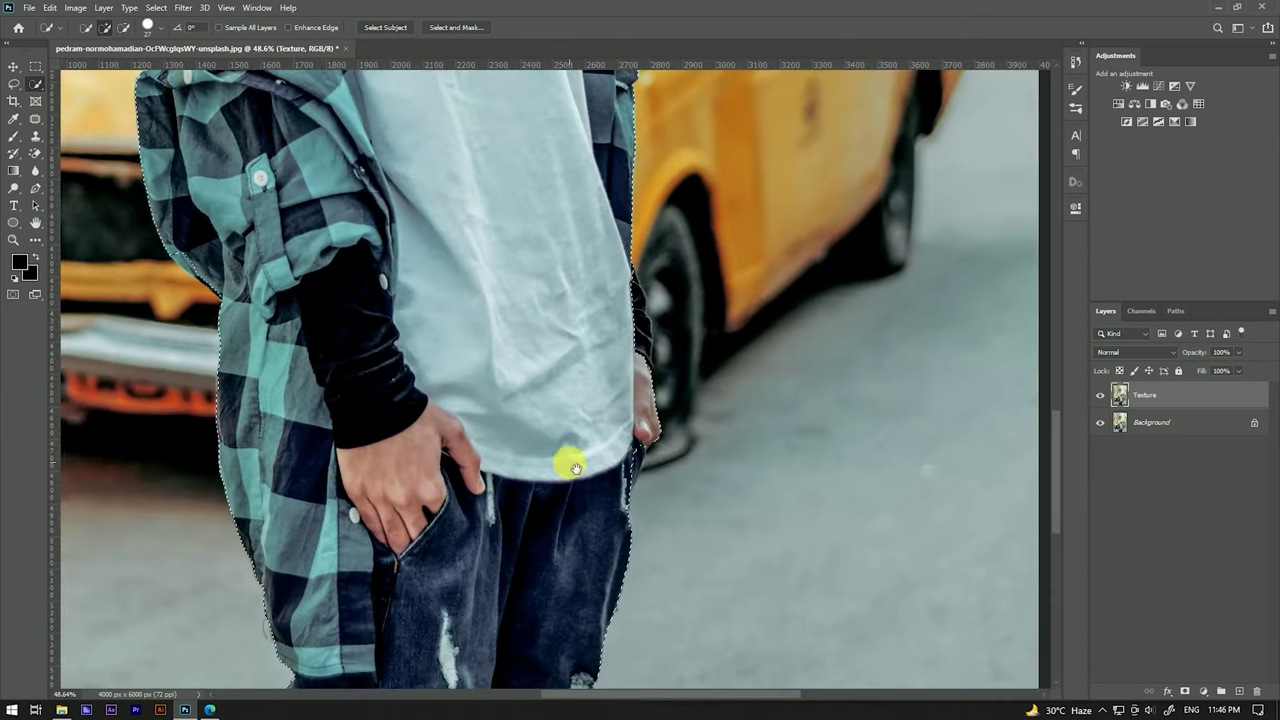
{"action": "scroll", "coordinate": [590, 463], "scroll_direction": "down", "scroll_amount": 2}
{"action": "scroll", "coordinate": [588, 455], "scroll_direction": "down", "scroll_amount": 1}
{"action": "scroll", "coordinate": [560, 200], "scroll_direction": "up", "scroll_amount": 1}
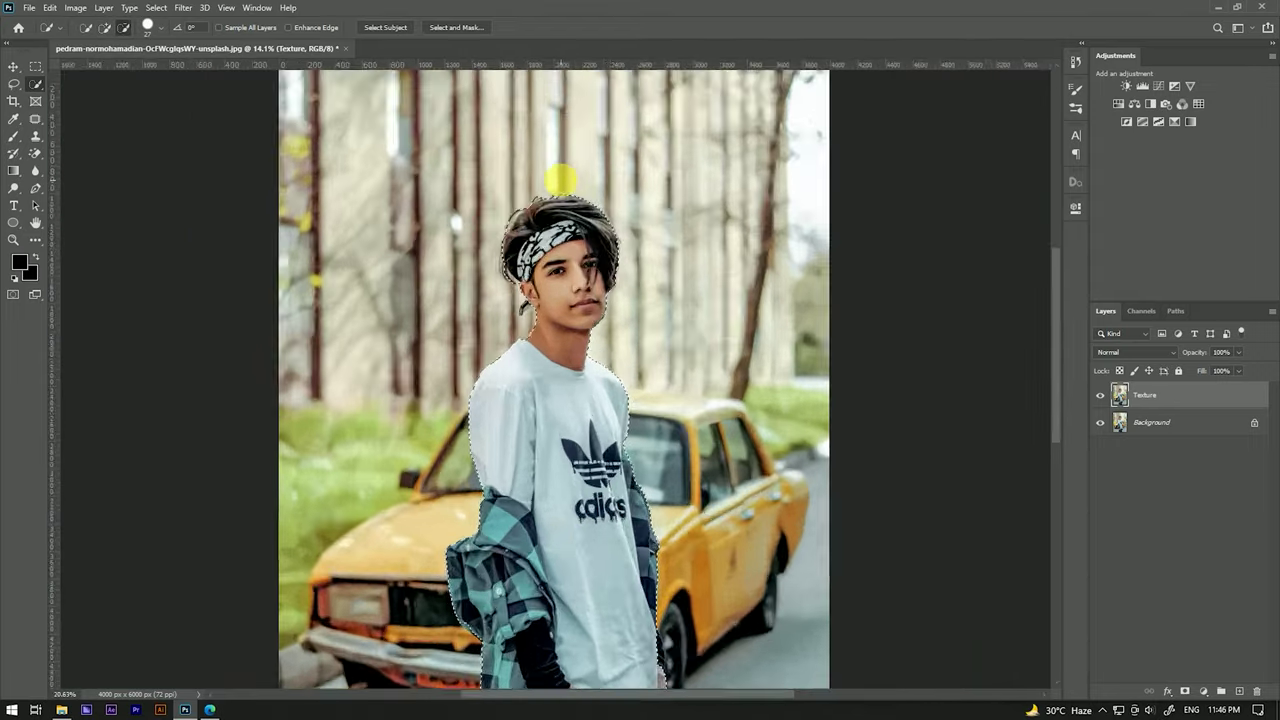
{"action": "scroll", "coordinate": [550, 181], "scroll_direction": "up", "scroll_amount": 3}
{"action": "left_click", "coordinate": [14, 84]}
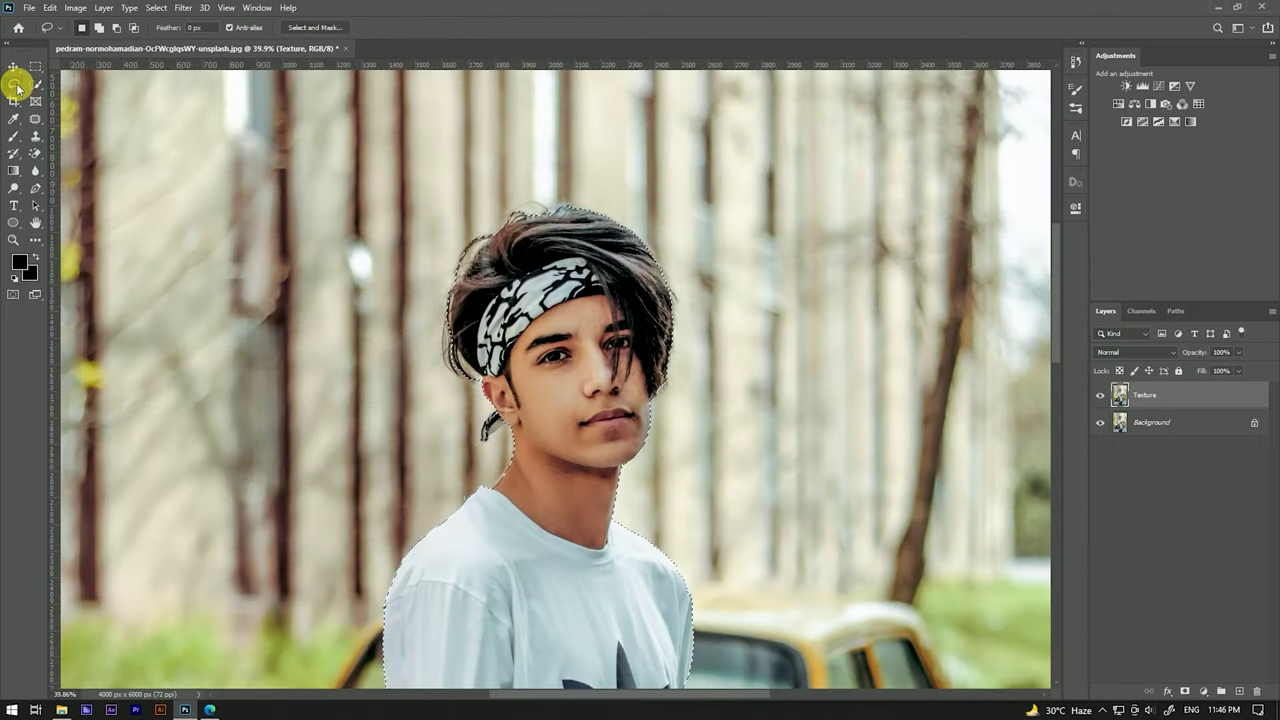
Lasso-correct the selection edges along the jeans and the plaid shirt against the taxi.
{"action": "scroll", "coordinate": [529, 295], "scroll_direction": "down", "scroll_amount": 3}
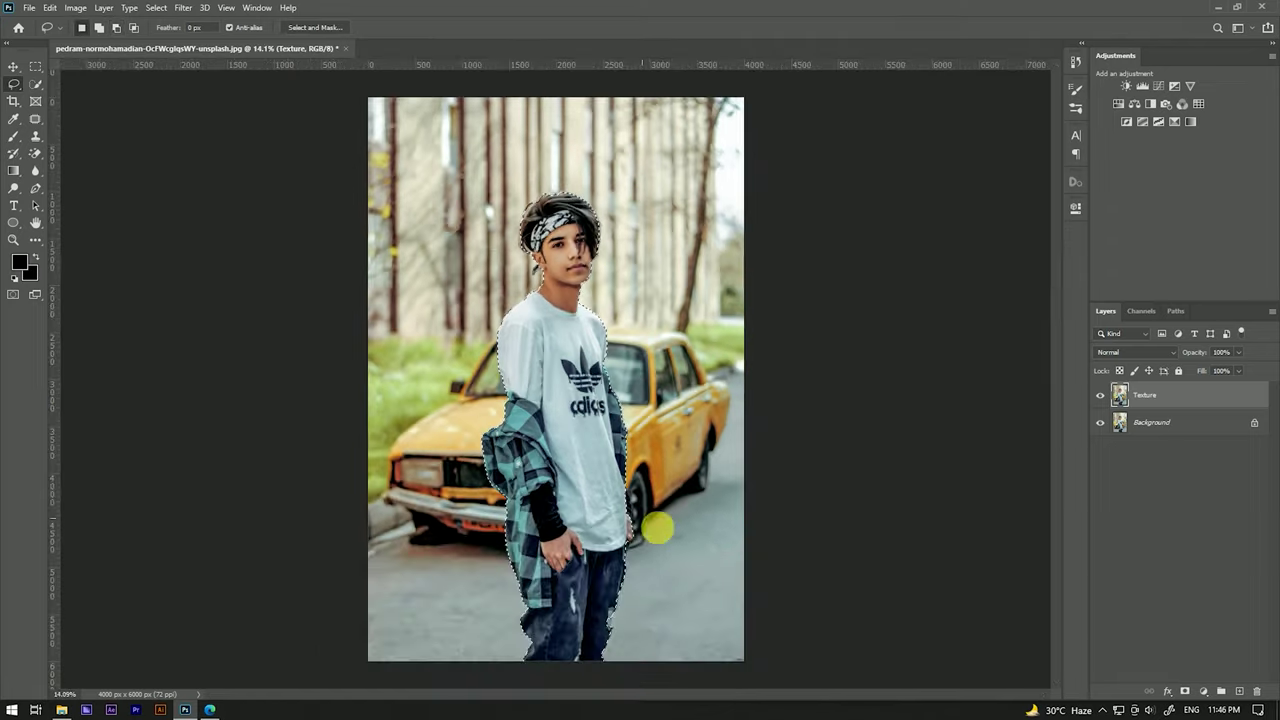
{"action": "scroll", "coordinate": [647, 562], "scroll_direction": "up", "scroll_amount": 2}
{"action": "scroll", "coordinate": [647, 562], "scroll_direction": "up", "scroll_amount": 3}
{"action": "scroll", "coordinate": [637, 523], "scroll_direction": "up", "scroll_amount": 3}
{"action": "scroll", "coordinate": [590, 470], "scroll_direction": "up", "scroll_amount": 1}
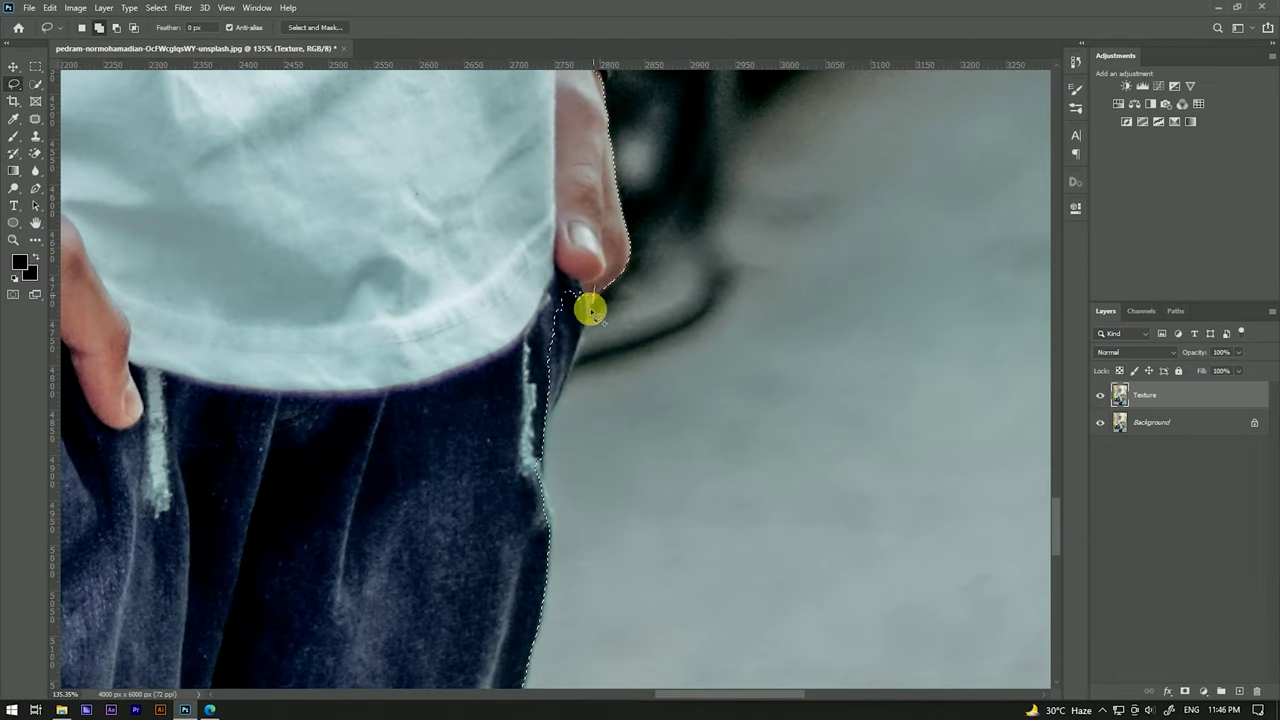
{"action": "left_click_drag", "start_coordinate": [573, 378], "coordinate": [588, 280]}
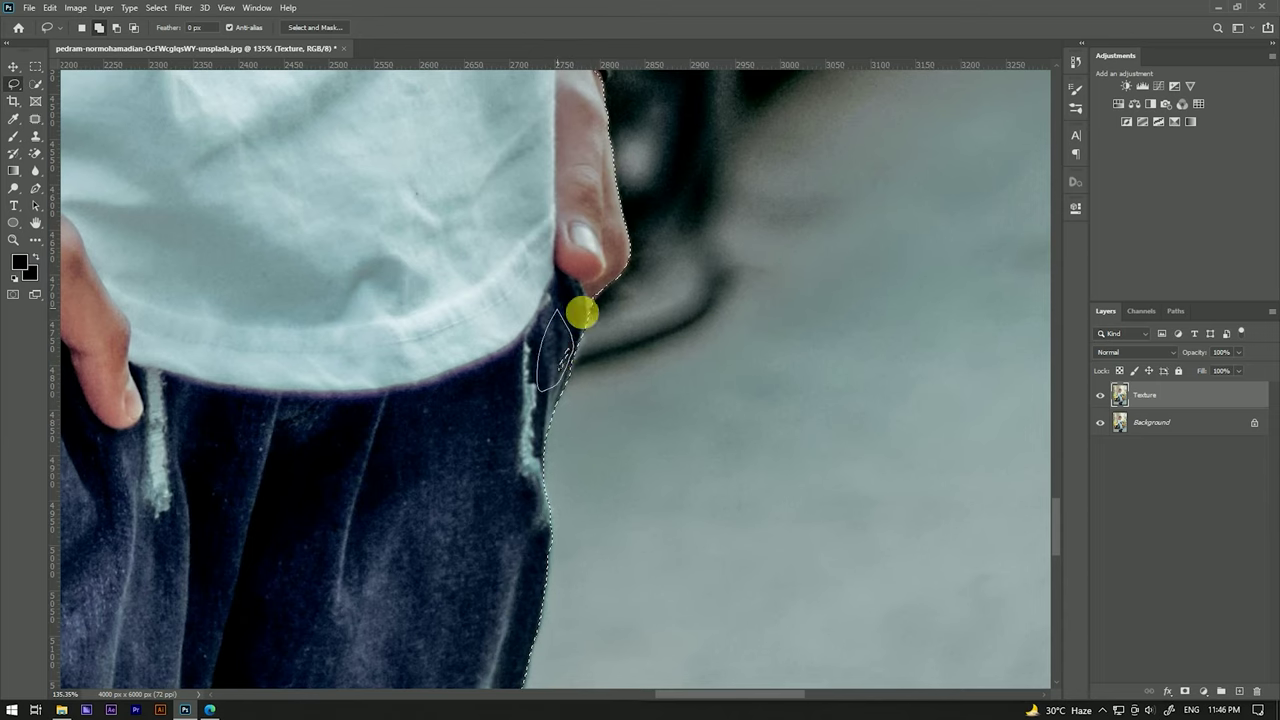
{"action": "scroll", "coordinate": [349, 306], "scroll_direction": "down", "scroll_amount": 5}
{"action": "scroll", "coordinate": [403, 491], "scroll_direction": "up", "scroll_amount": 2}
{"action": "scroll", "coordinate": [280, 343], "scroll_direction": "up", "scroll_amount": 4}
{"action": "left_click_drag", "start_coordinate": [240, 285], "coordinate": [463, 495]}
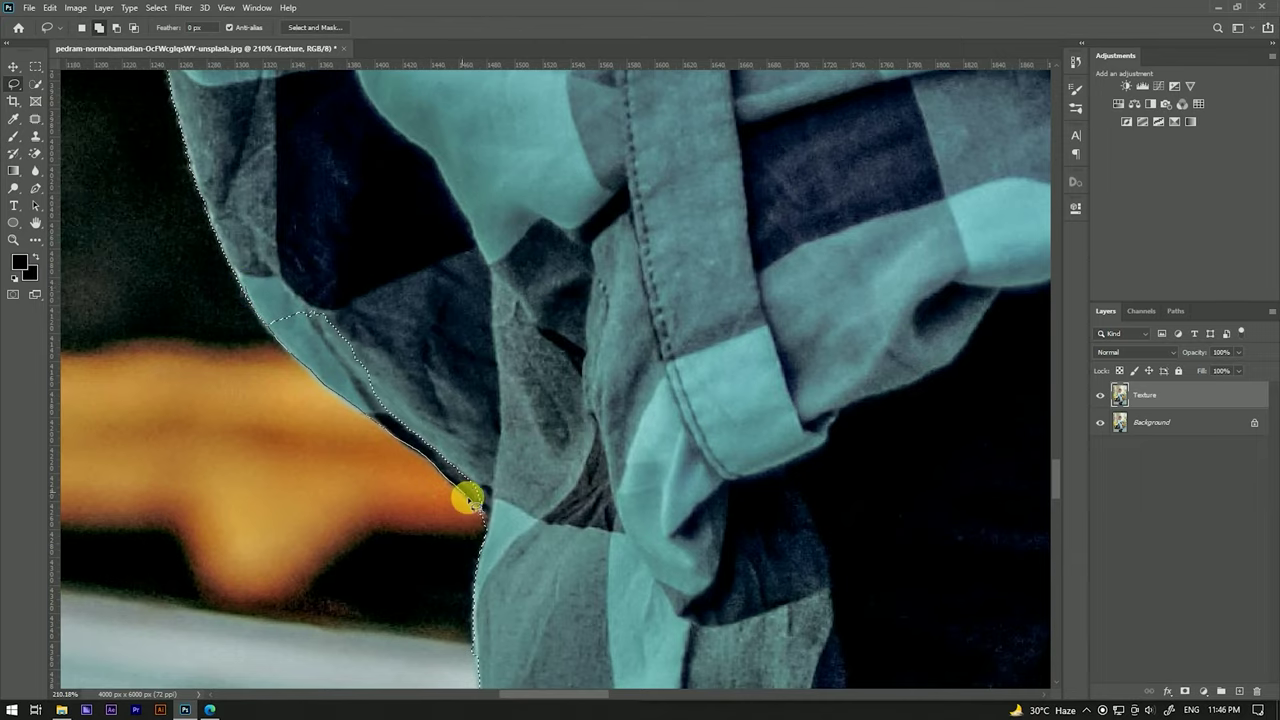
{"action": "left_click_drag", "start_coordinate": [463, 495], "coordinate": [240, 280]}
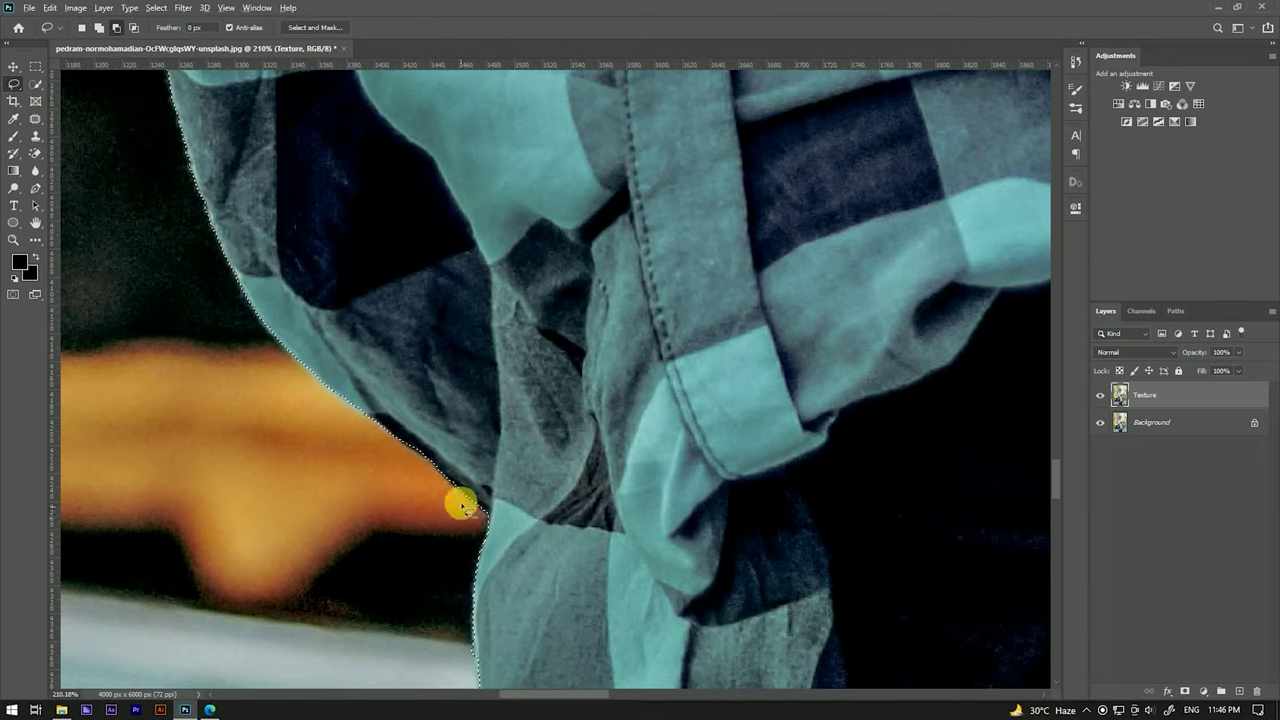
Lasso-correct the selection along the neck, jawline, earring and ear, including the bandana tail.
{"action": "scroll", "coordinate": [463, 519], "scroll_direction": "down", "scroll_amount": 5}
{"action": "scroll", "coordinate": [491, 297], "scroll_direction": "up", "scroll_amount": 4}
{"action": "scroll", "coordinate": [451, 246], "scroll_direction": "down", "scroll_amount": 4}
{"action": "scroll", "coordinate": [440, 337], "scroll_direction": "up", "scroll_amount": 4}
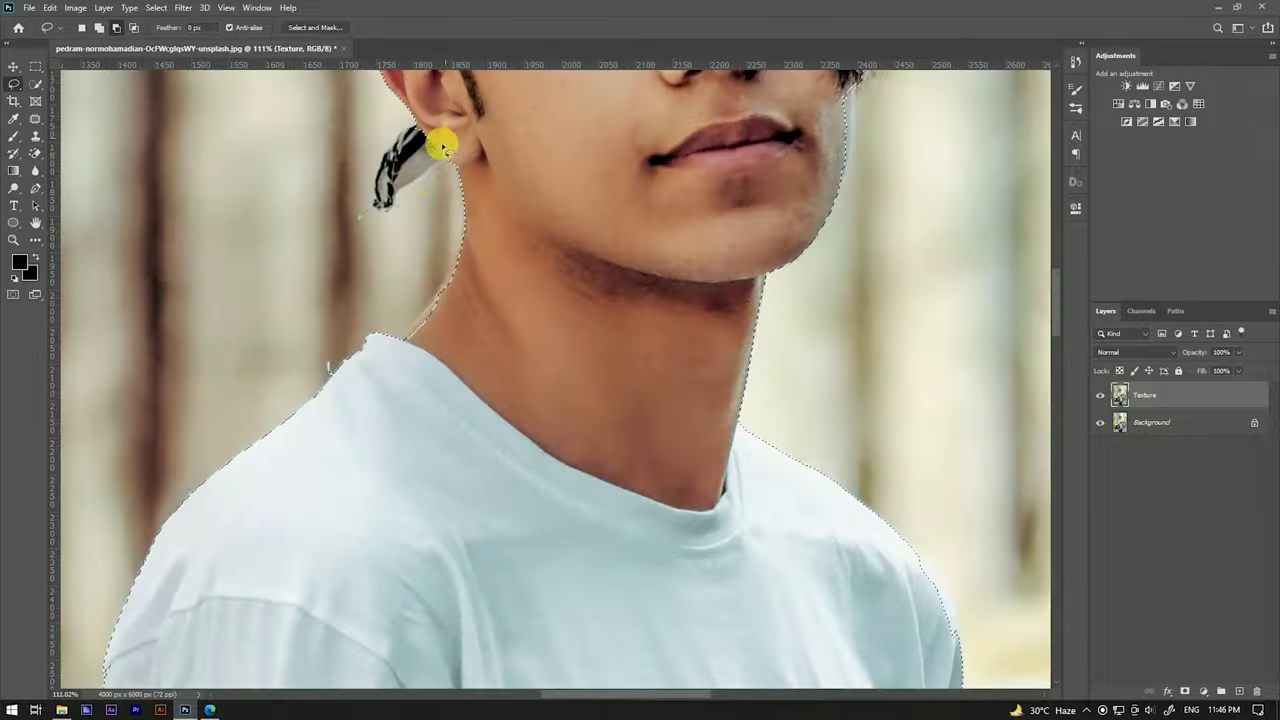
{"action": "scroll", "coordinate": [455, 140], "scroll_direction": "up", "scroll_amount": 3}
{"action": "mouse_move", "coordinate": [543, 240]}
{"action": "left_mouse_down"}
{"action": "mouse_move", "coordinate": [425, 395]}
{"action": "mouse_move", "coordinate": [546, 226]}
{"action": "left_mouse_up"}
{"action": "scroll", "coordinate": [514, 477], "scroll_direction": "down", "scroll_amount": 5}
{"action": "scroll", "coordinate": [757, 303], "scroll_direction": "up", "scroll_amount": 4}
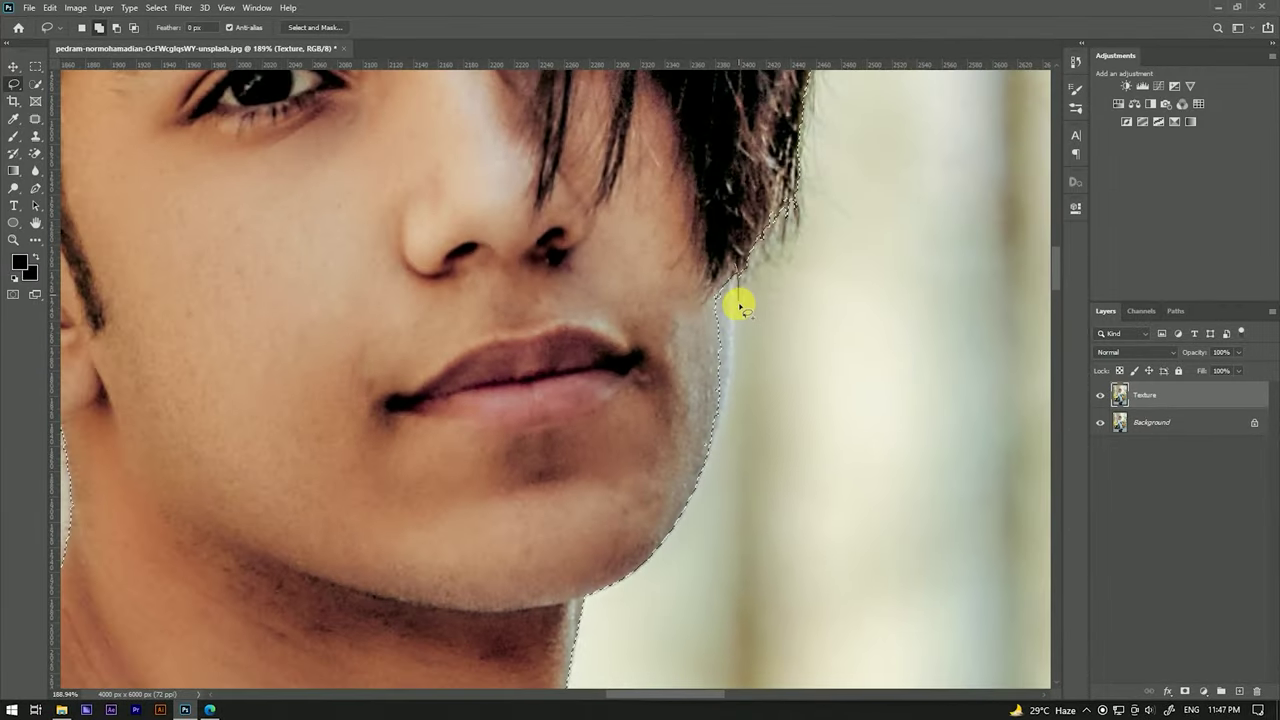
{"action": "left_click_drag", "start_coordinate": [712, 458], "coordinate": [714, 291]}
{"action": "scroll", "coordinate": [660, 368], "scroll_direction": "down", "scroll_amount": 5}
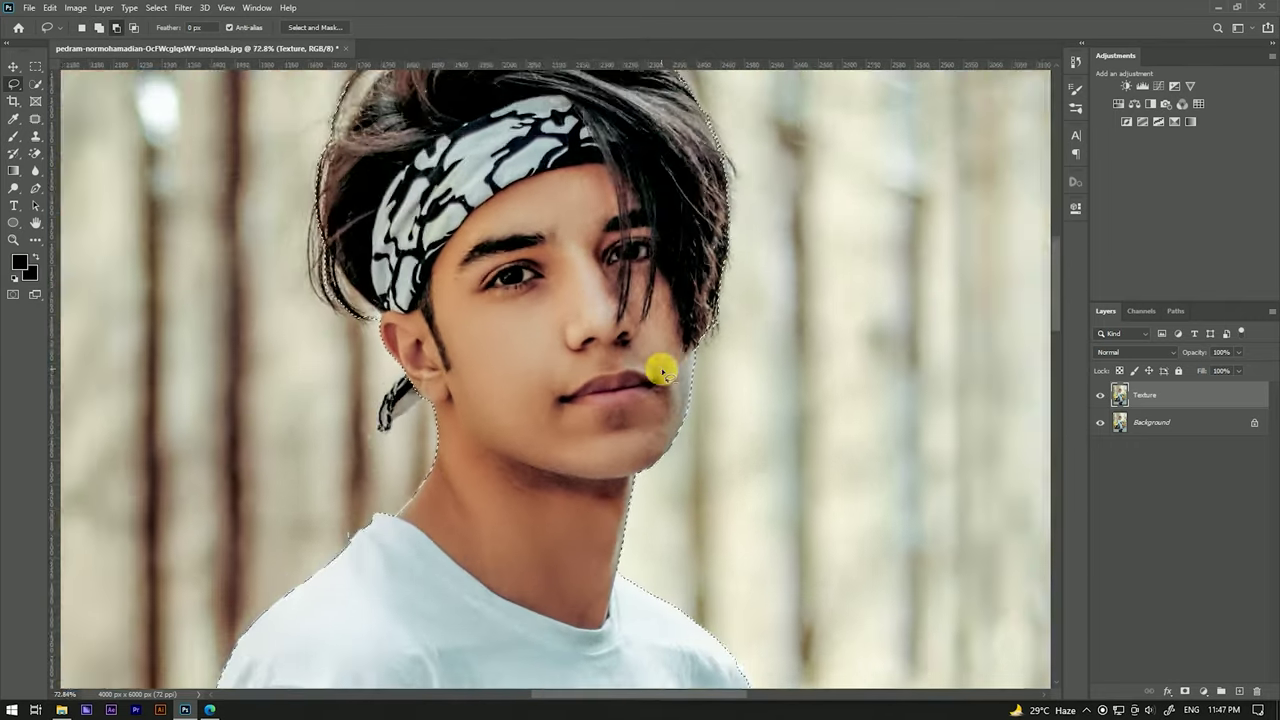
{"action": "scroll", "coordinate": [486, 486], "scroll_direction": "up", "scroll_amount": 5}
{"action": "mouse_move", "coordinate": [486, 486]}
{"action": "left_mouse_down"}
{"action": "mouse_move", "coordinate": [507, 281]}
{"action": "mouse_move", "coordinate": [437, 323]}
{"action": "mouse_move", "coordinate": [400, 431]}
{"action": "mouse_move", "coordinate": [416, 492]}
{"action": "left_mouse_up"}
{"action": "mouse_move", "coordinate": [455, 447]}
{"action": "left_mouse_down"}
{"action": "mouse_move", "coordinate": [551, 374]}
{"action": "mouse_move", "coordinate": [500, 266]}
{"action": "left_mouse_up"}
Fit the whole photo on screen and bring the selection into Select and Mask.
{"action": "scroll", "coordinate": [500, 266], "scroll_direction": "down", "scroll_amount": 2}
{"action": "scroll", "coordinate": [466, 282], "scroll_direction": "down", "scroll_amount": 6}
{"action": "scroll", "coordinate": [500, 140], "scroll_direction": "down", "scroll_amount": 1}
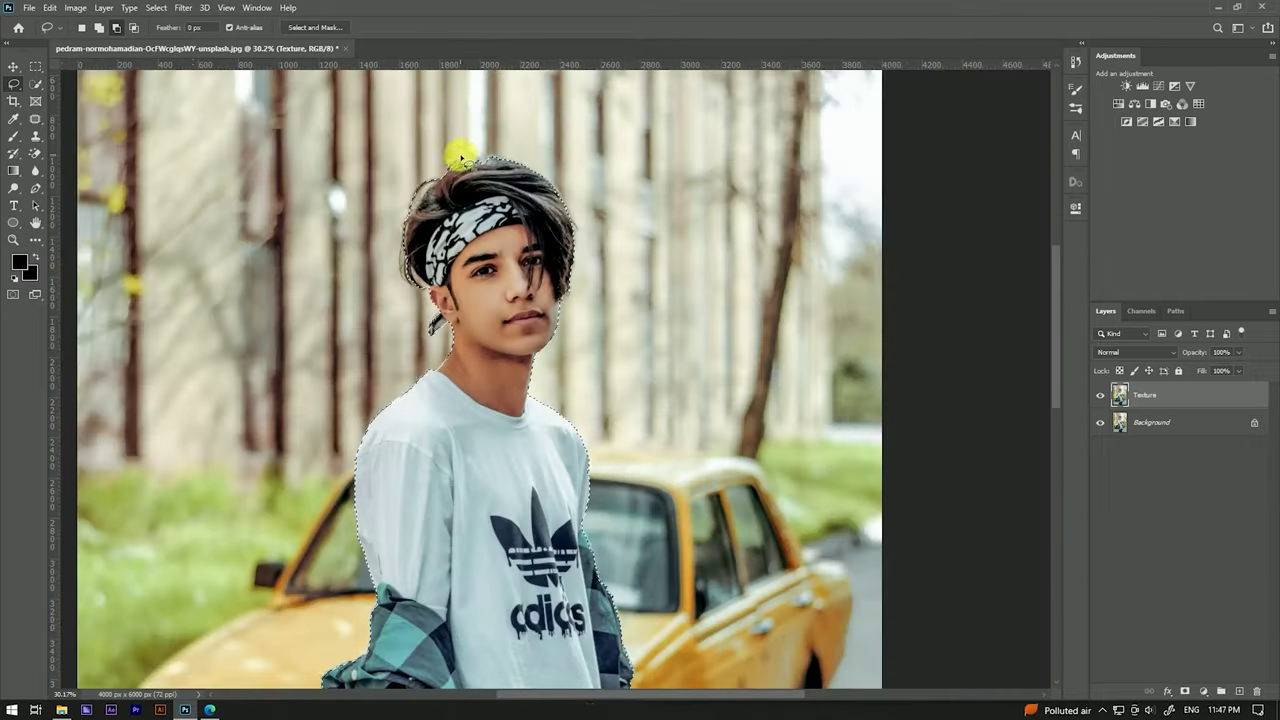
{"action": "scroll", "coordinate": [490, 220], "scroll_direction": "down", "scroll_amount": 1}
{"action": "scroll", "coordinate": [520, 340], "scroll_direction": "down", "scroll_amount": 1}
{"action": "key", "text": "ctrl+0"}
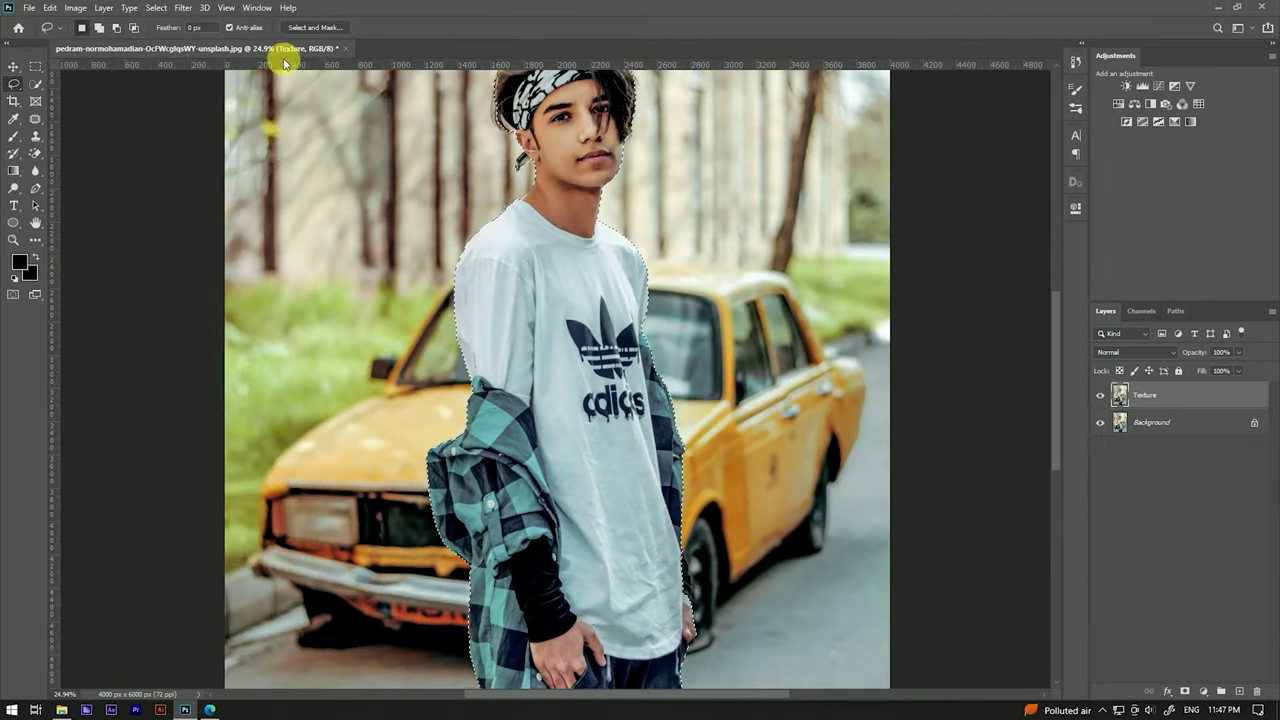
{"action": "left_click", "coordinate": [306, 27]}
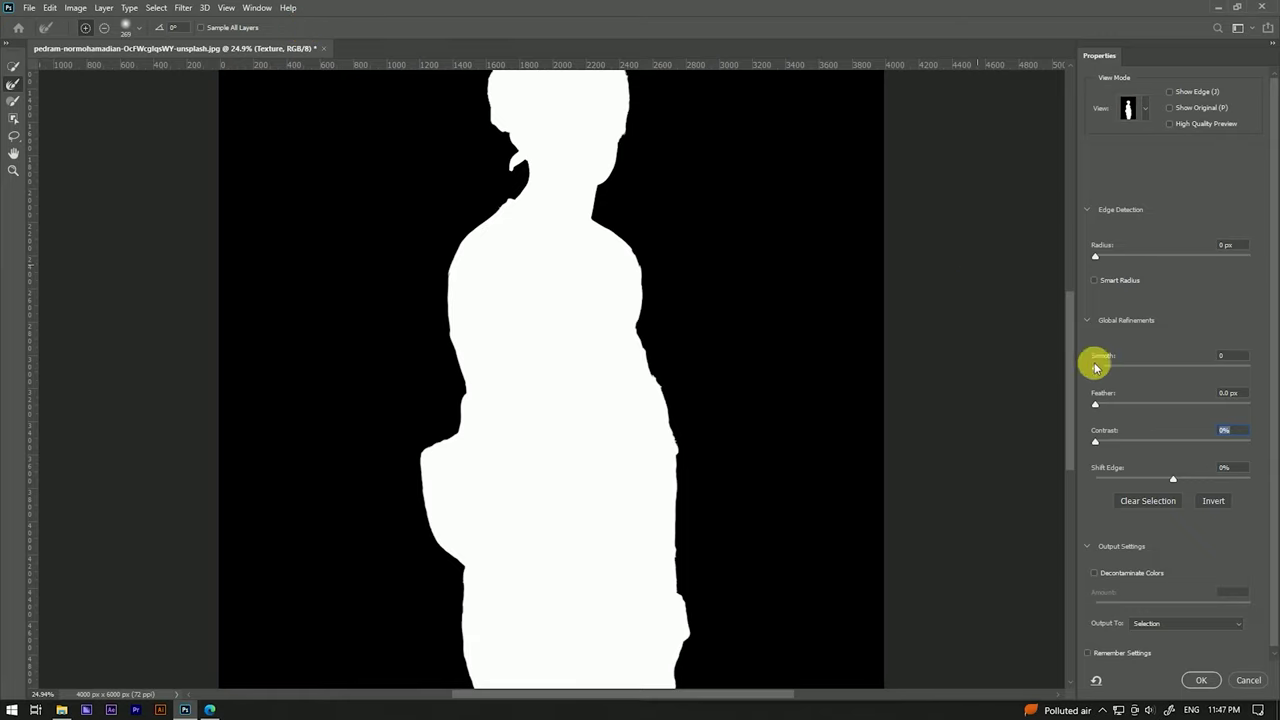
In Select and Mask, set Smooth 10, Feather 1.6 px and Contrast 30%.
{"action": "left_click", "coordinate": [1230, 356]}
{"action": "type", "text": "3"}
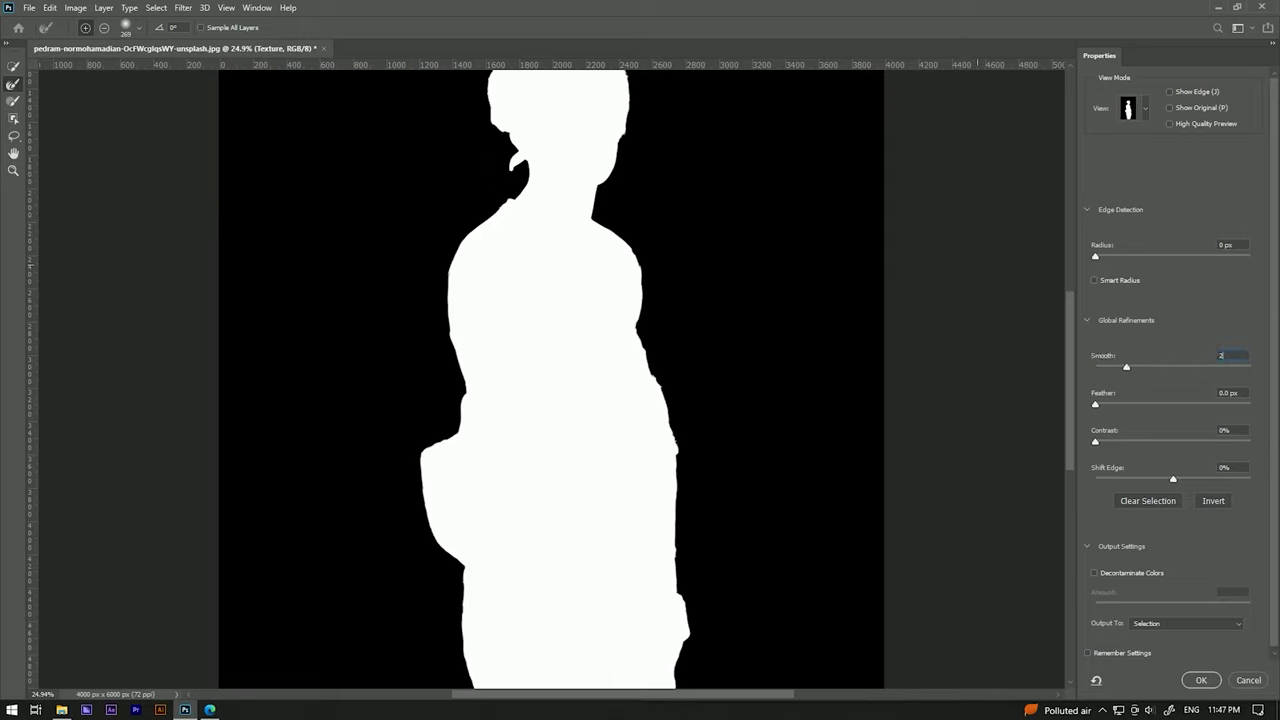
{"action": "type", "text": "20"}
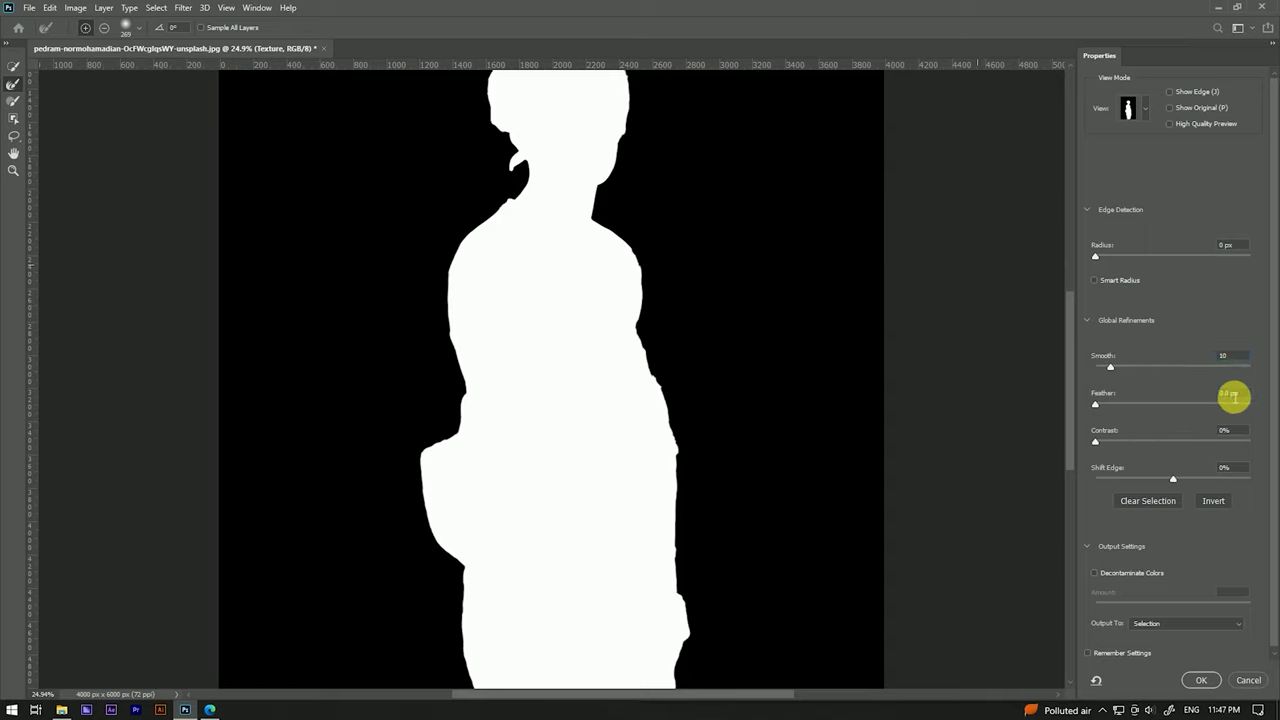
{"action": "left_click_drag", "start_coordinate": [1106, 405], "coordinate": [1105, 406]}
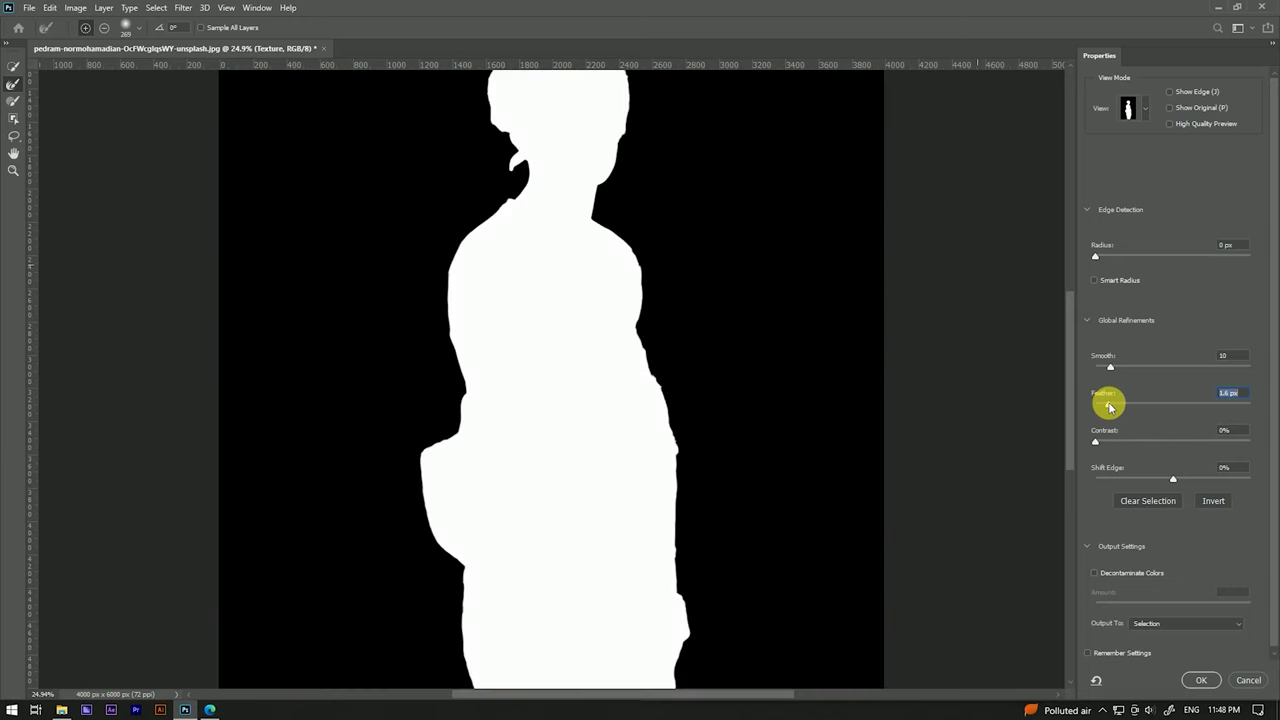
{"action": "left_click_drag", "start_coordinate": [1109, 406], "coordinate": [1108, 405]}
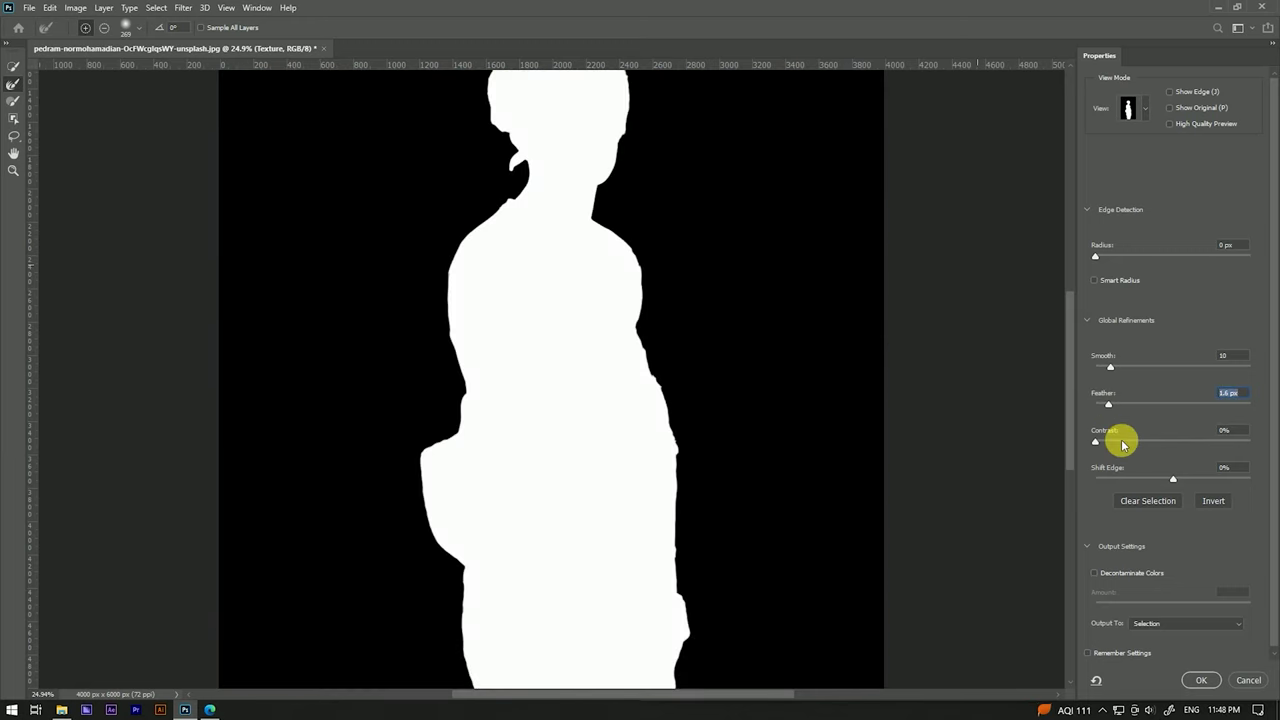
{"action": "left_click", "coordinate": [1156, 443]}
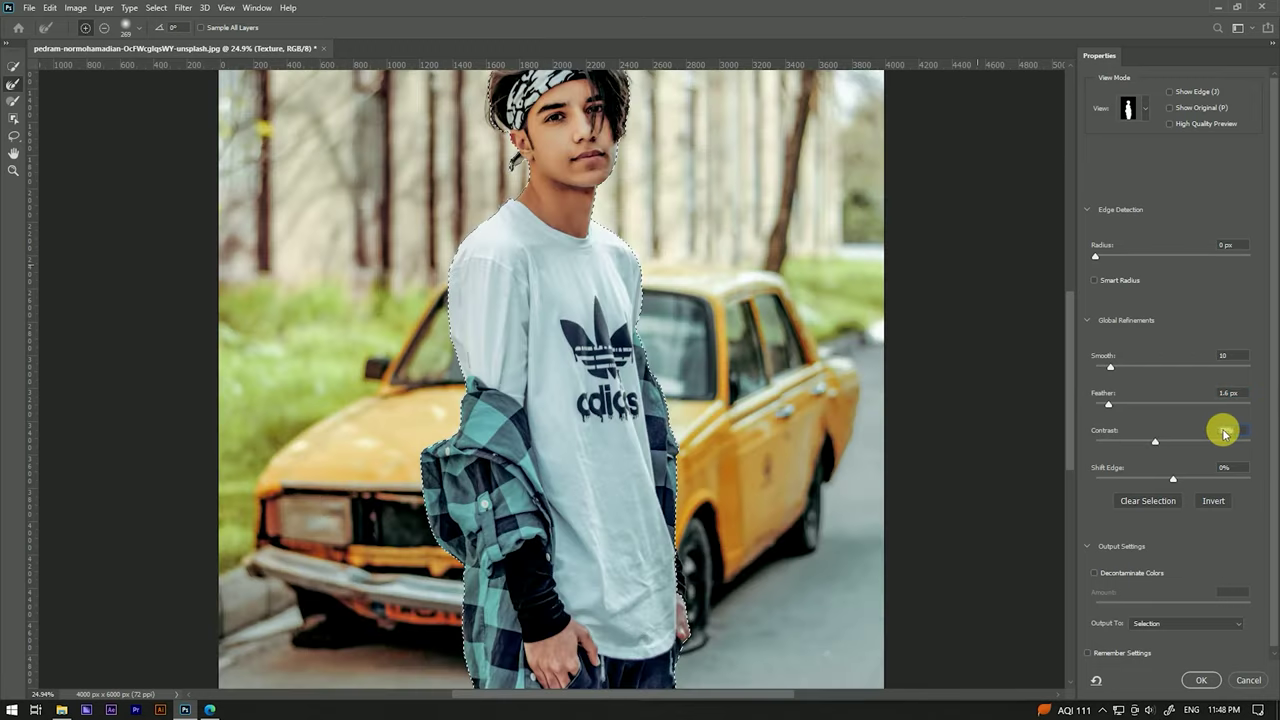
{"action": "left_click", "coordinate": [1229, 434]}
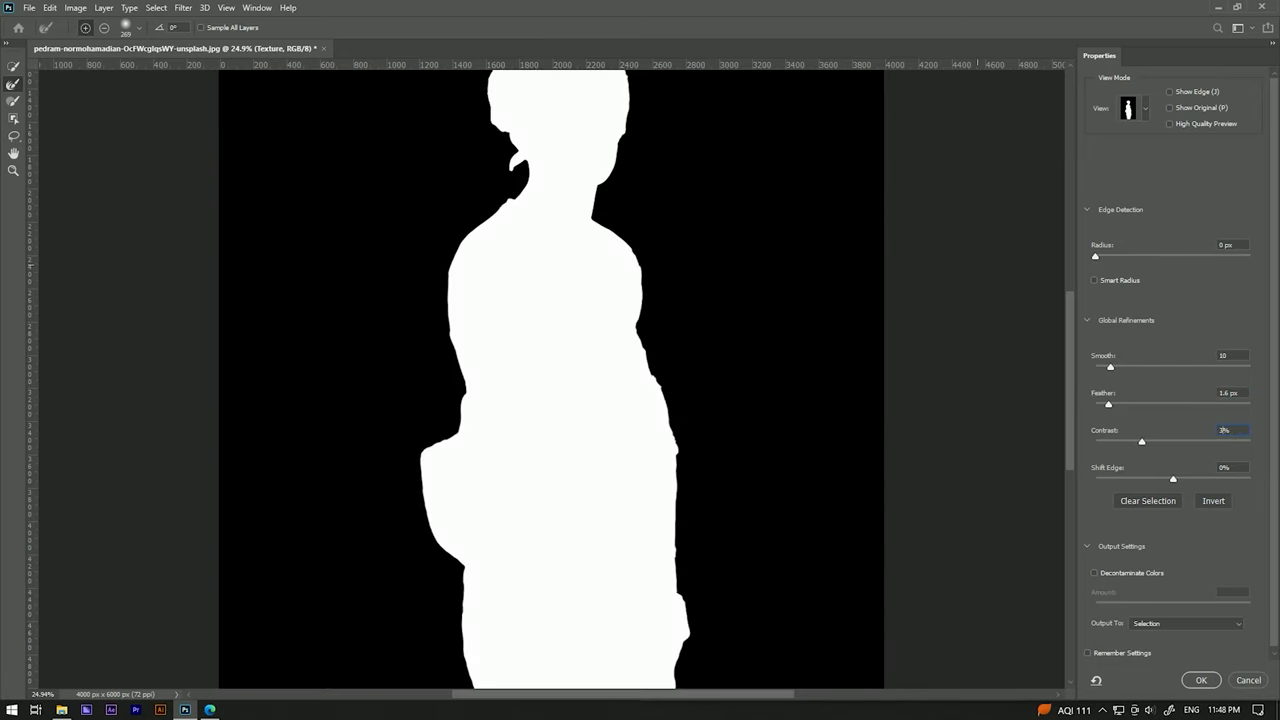
{"action": "type", "text": "0"}
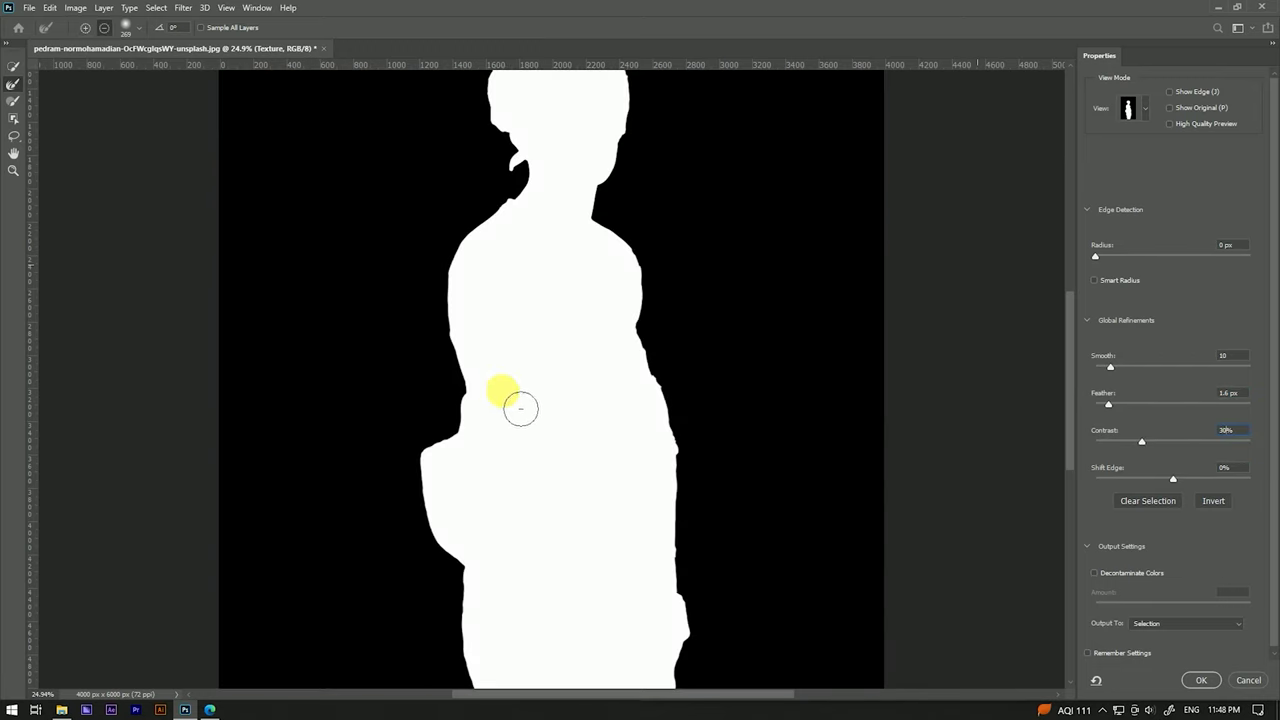
Confirm 30% contrast, brush stray hair strands around the head into the mask, and apply.
{"action": "key", "text": "Return"}
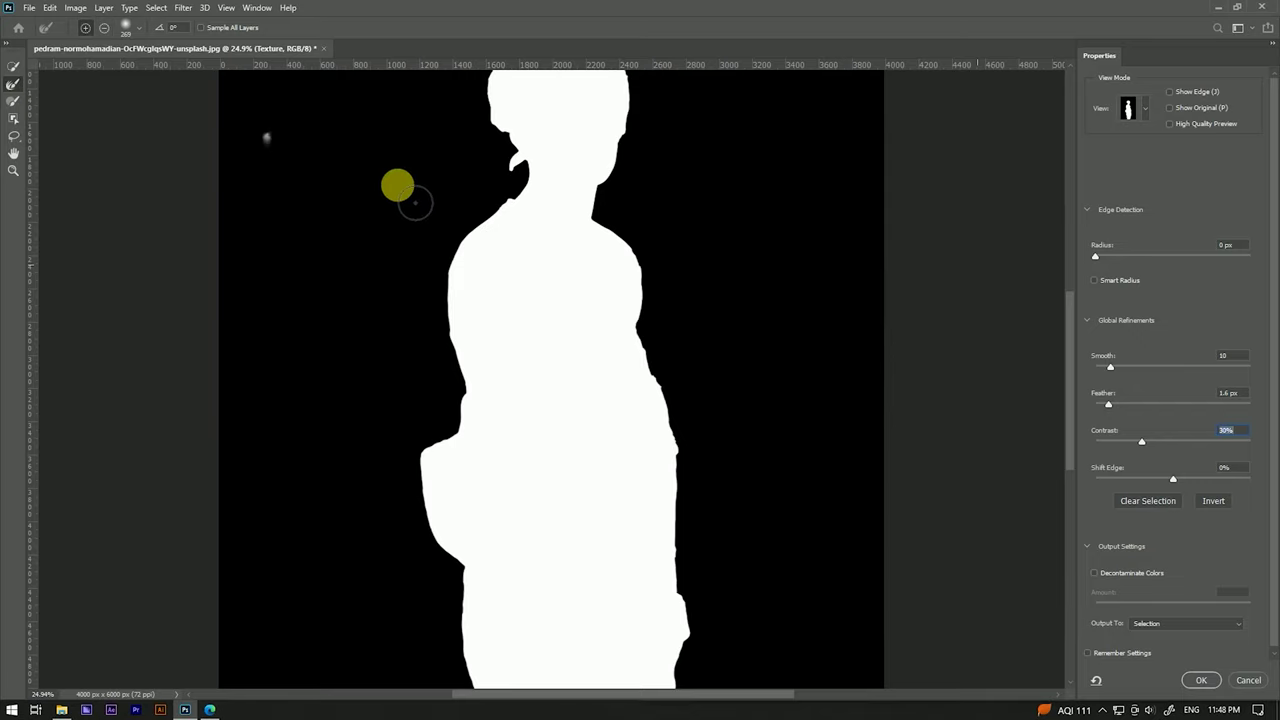
{"action": "scroll", "coordinate": [490, 225], "scroll_direction": "up", "scroll_amount": 3}
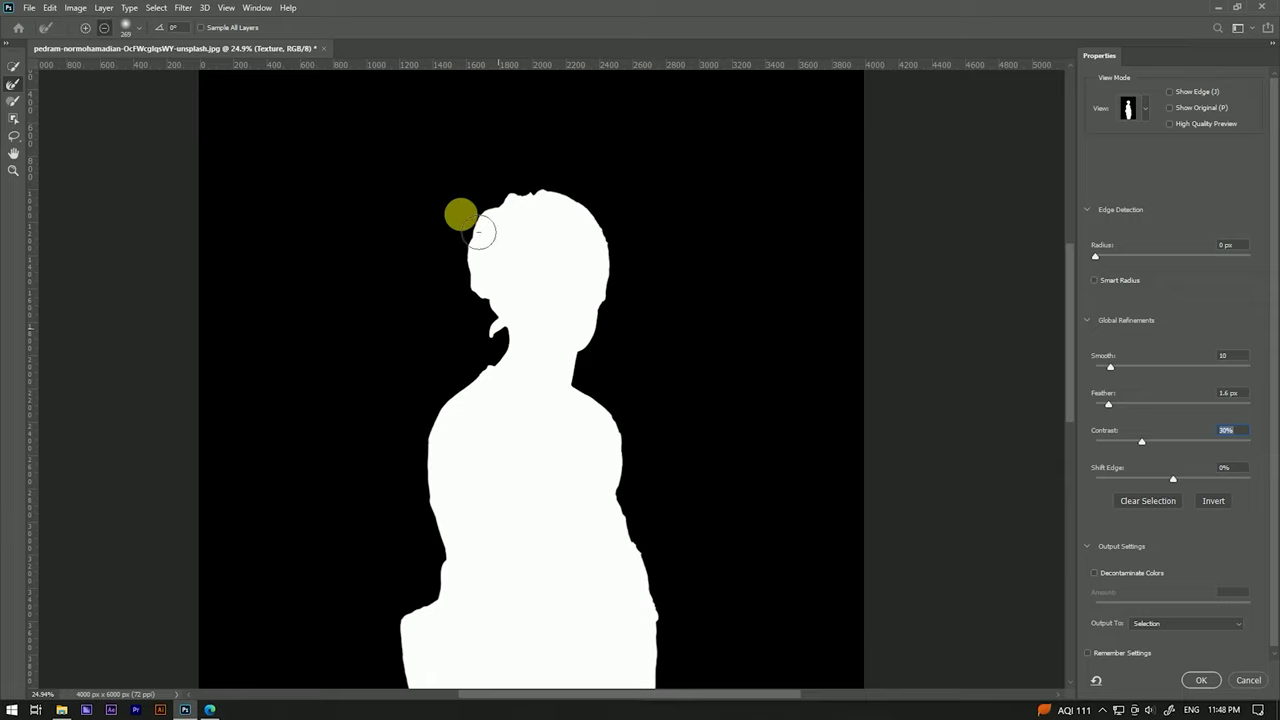
{"action": "left_click_drag", "start_coordinate": [482, 247], "coordinate": [499, 332]}
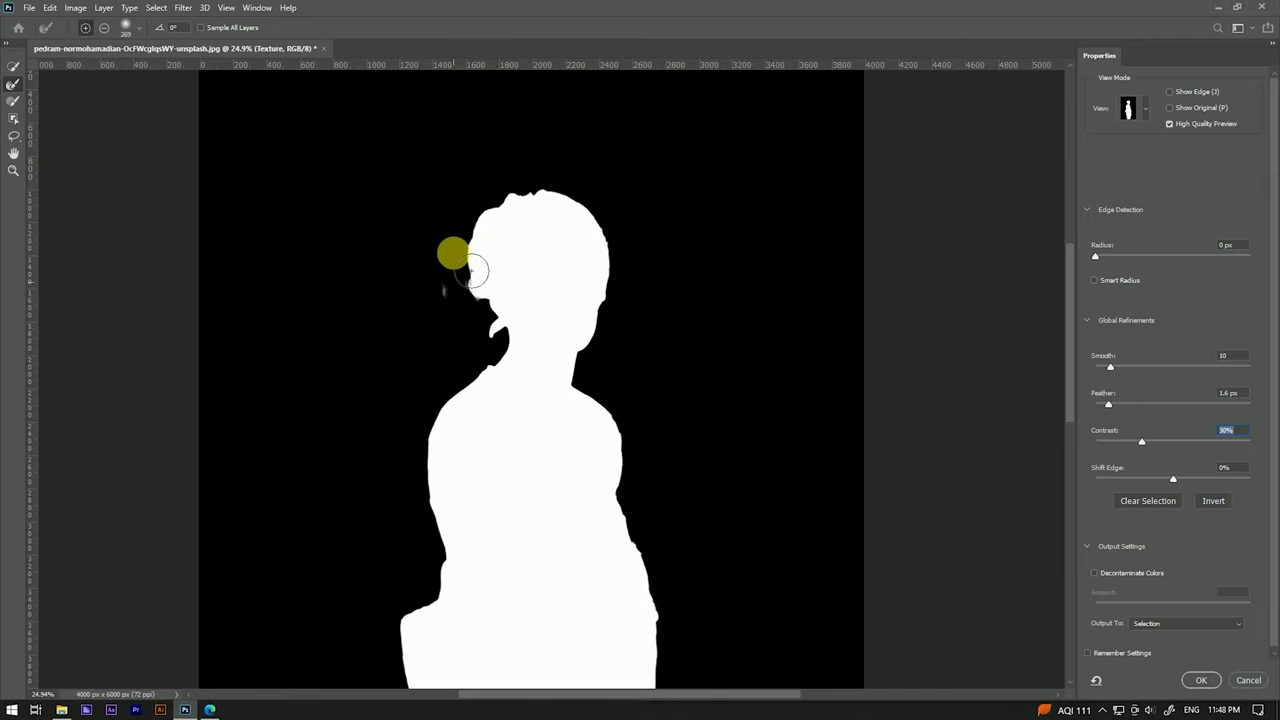
{"action": "mouse_move", "coordinate": [475, 252]}
{"action": "left_mouse_down"}
{"action": "mouse_move", "coordinate": [557, 197]}
{"action": "mouse_move", "coordinate": [634, 229]}
{"action": "mouse_move", "coordinate": [651, 268]}
{"action": "left_mouse_up"}
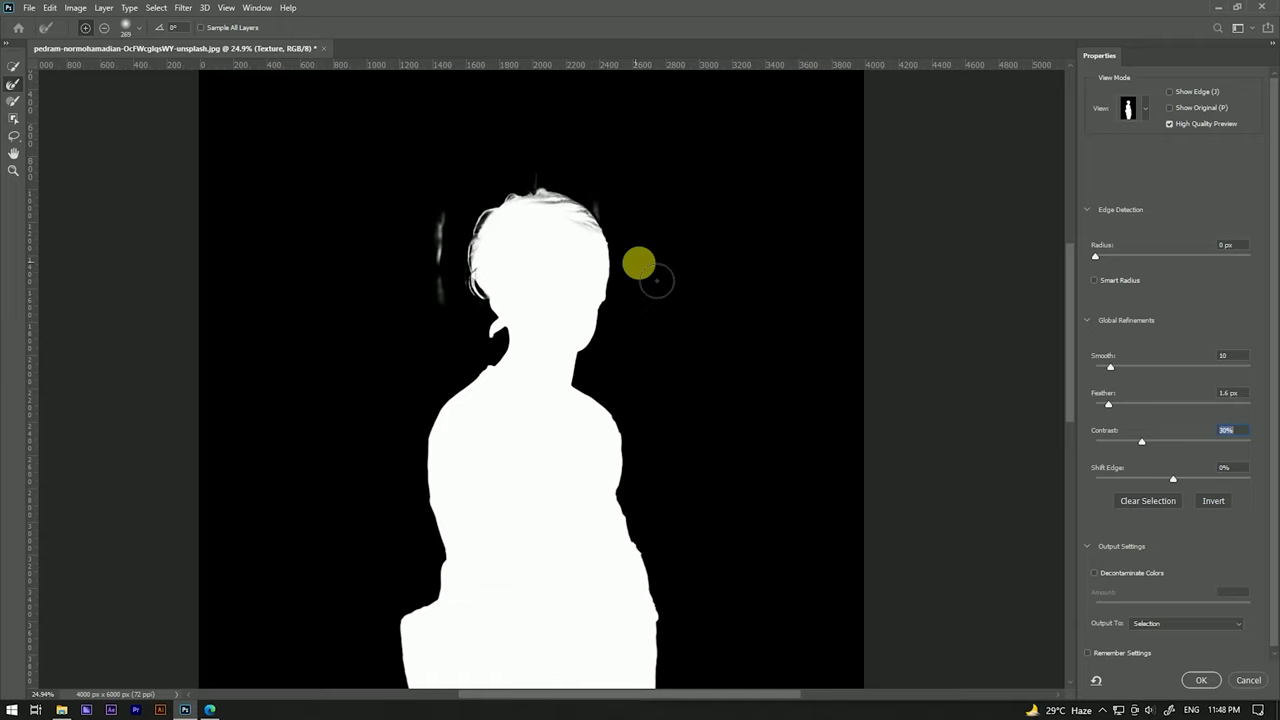
{"action": "mouse_move", "coordinate": [437, 217]}
{"action": "left_mouse_down"}
{"action": "mouse_move", "coordinate": [429, 257]}
{"action": "mouse_move", "coordinate": [449, 308]}
{"action": "left_mouse_up"}
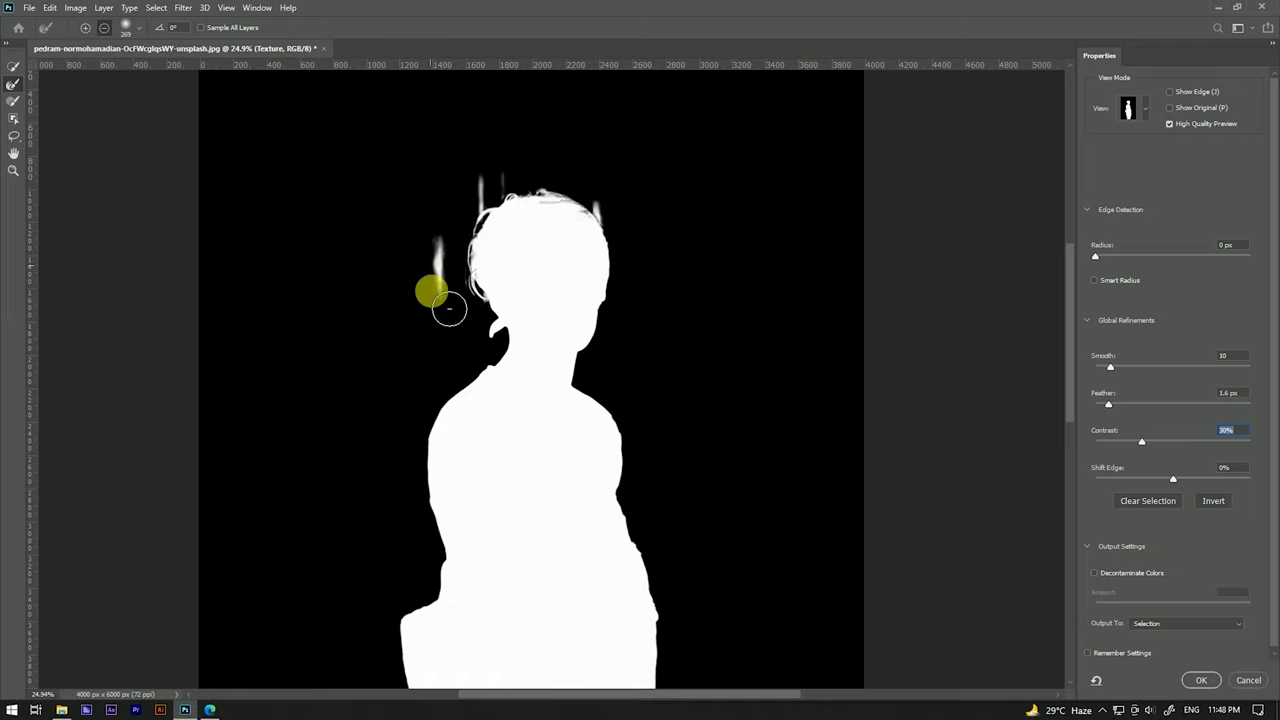
{"action": "mouse_move", "coordinate": [432, 274]}
{"action": "left_mouse_down"}
{"action": "mouse_move", "coordinate": [450, 323]}
{"action": "mouse_move", "coordinate": [545, 217]}
{"action": "mouse_move", "coordinate": [550, 185]}
{"action": "mouse_move", "coordinate": [443, 341]}
{"action": "mouse_move", "coordinate": [626, 200]}
{"action": "mouse_move", "coordinate": [607, 198]}
{"action": "left_mouse_up"}
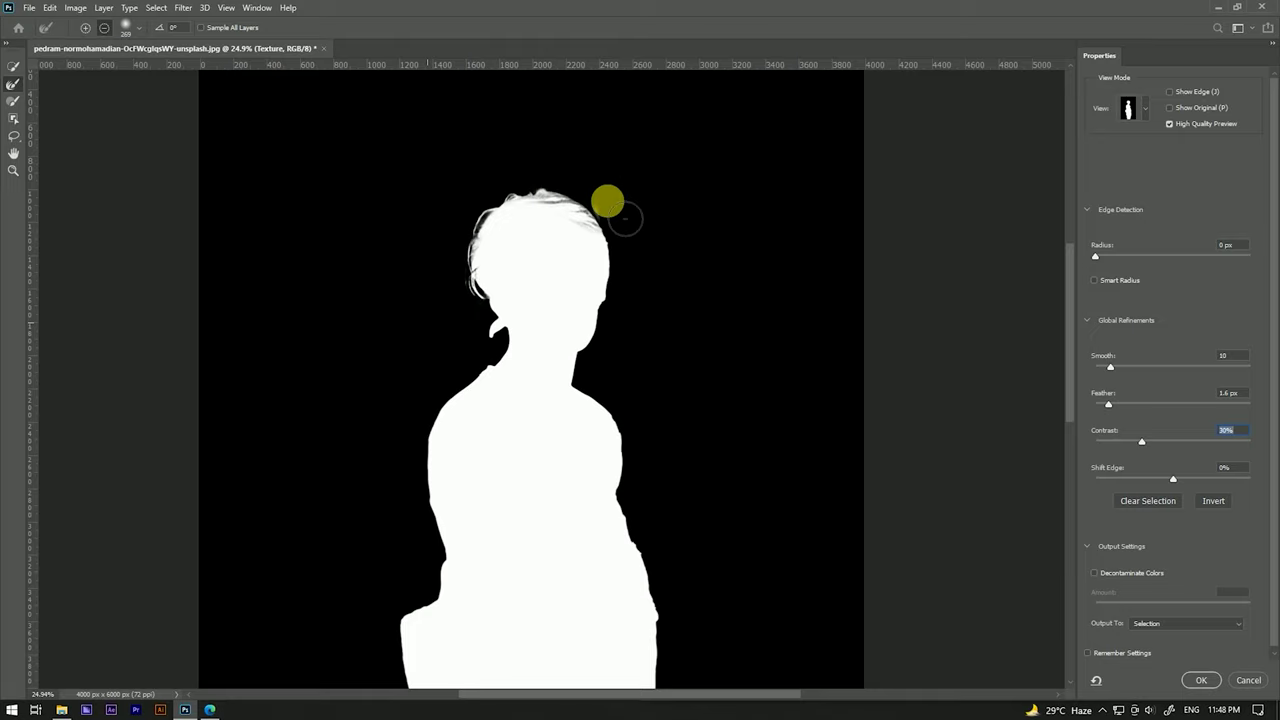
{"action": "left_click", "coordinate": [552, 281]}
{"action": "left_click", "coordinate": [1204, 672]}
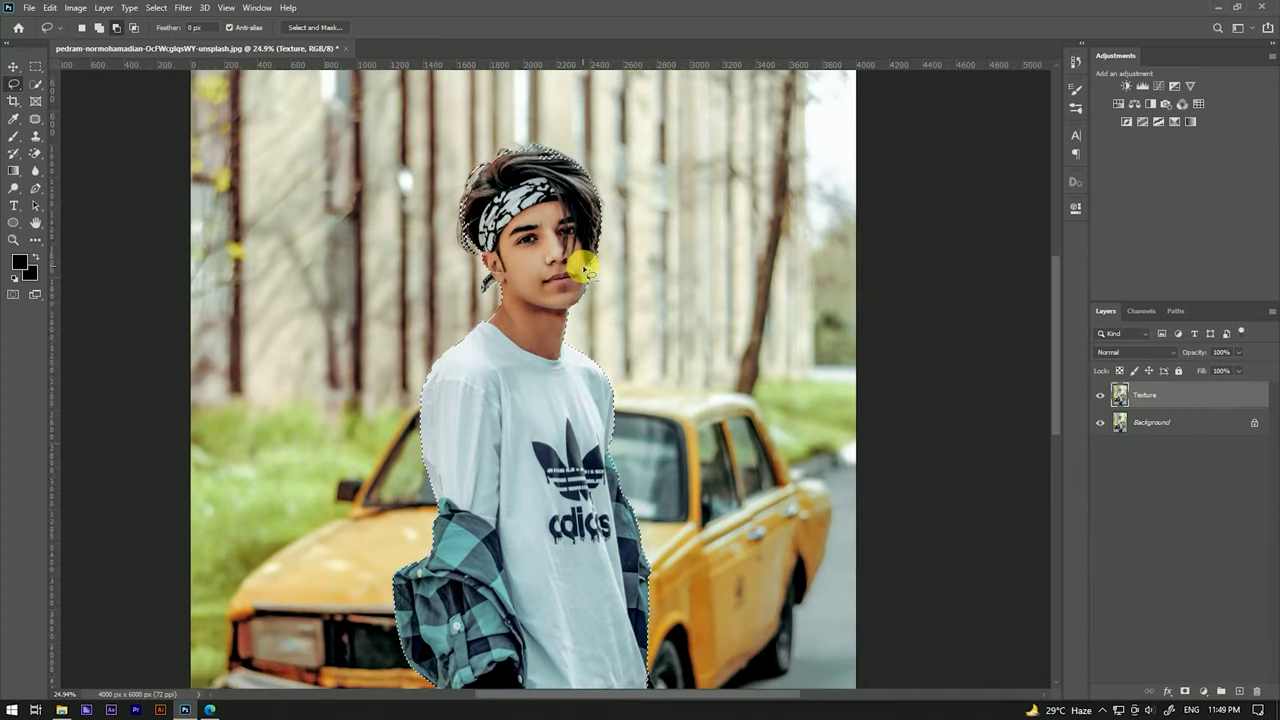
Add a layer mask to Texture from the selection and hide Background to inspect the cut-out.
{"action": "key", "text": "ctrl+0"}
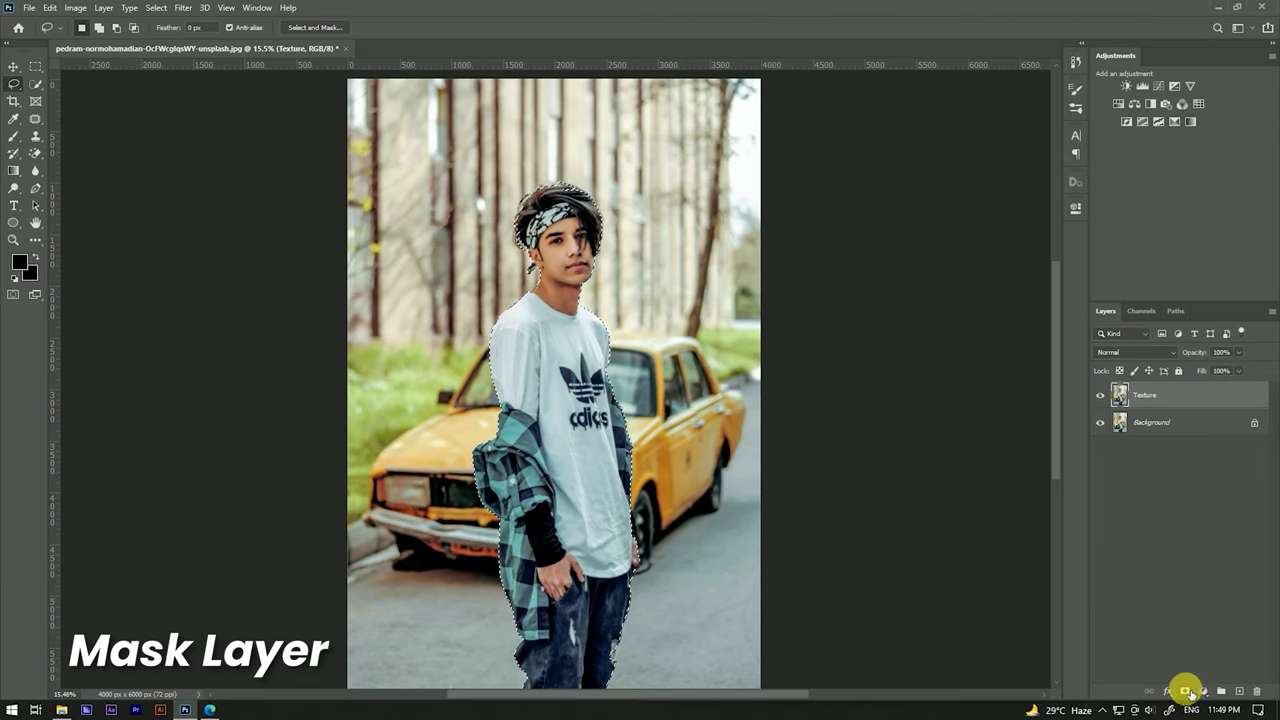
{"action": "left_click", "coordinate": [1185, 691]}
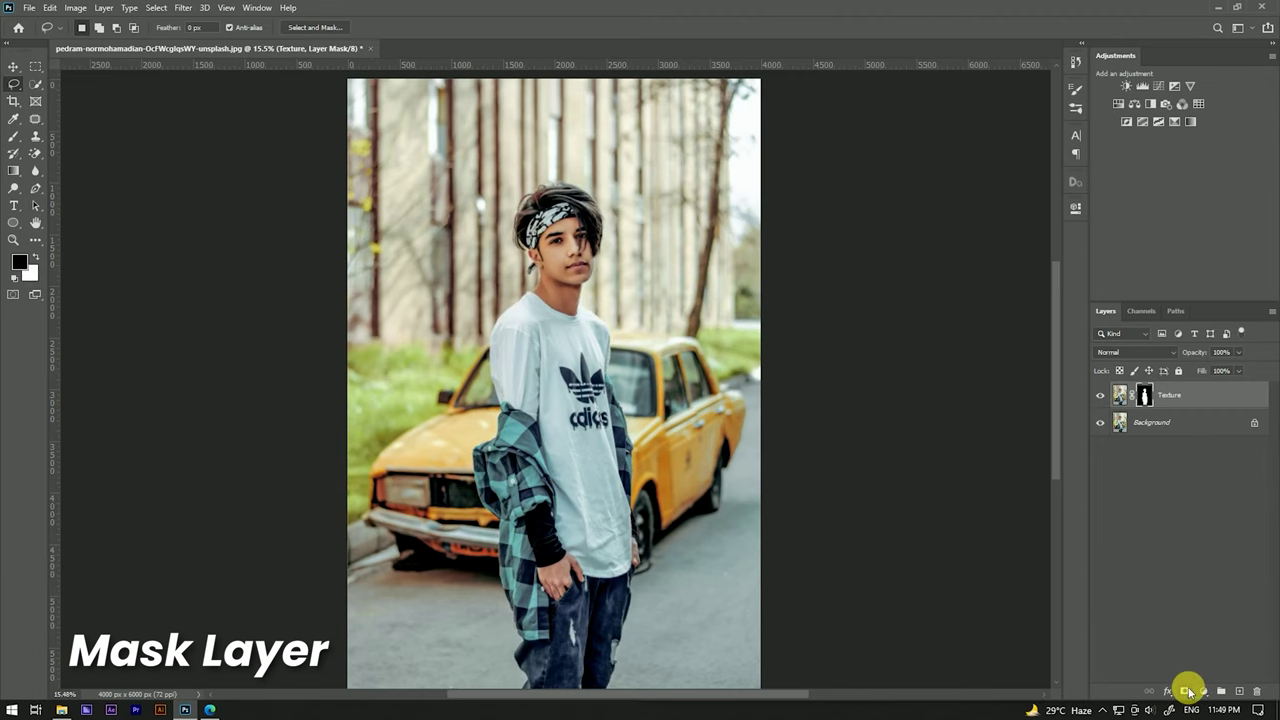
{"action": "left_click", "coordinate": [1102, 424]}
{"action": "scroll", "coordinate": [586, 228], "scroll_direction": "down", "scroll_amount": 1}
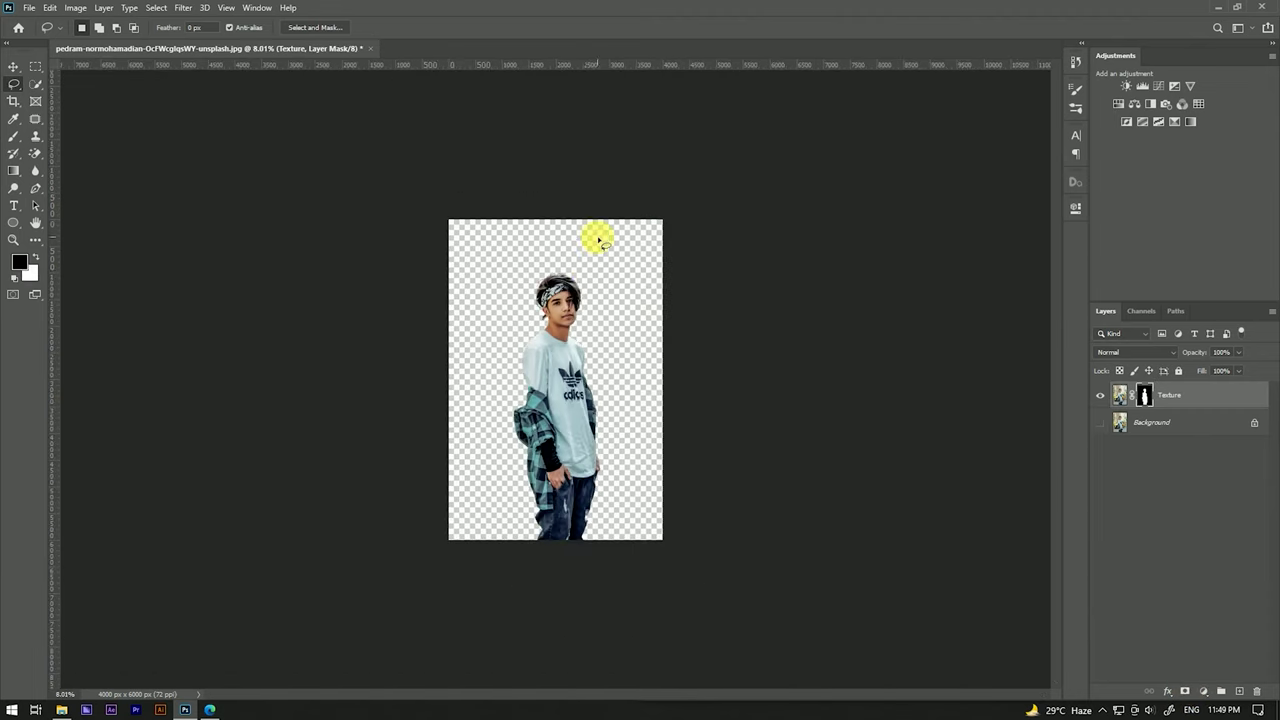
{"action": "scroll", "coordinate": [576, 212], "scroll_direction": "up", "scroll_amount": 2}
{"action": "scroll", "coordinate": [585, 200], "scroll_direction": "up", "scroll_amount": 3}
{"action": "scroll", "coordinate": [587, 194], "scroll_direction": "down", "scroll_amount": 2}
{"action": "scroll", "coordinate": [586, 189], "scroll_direction": "down", "scroll_amount": 2}
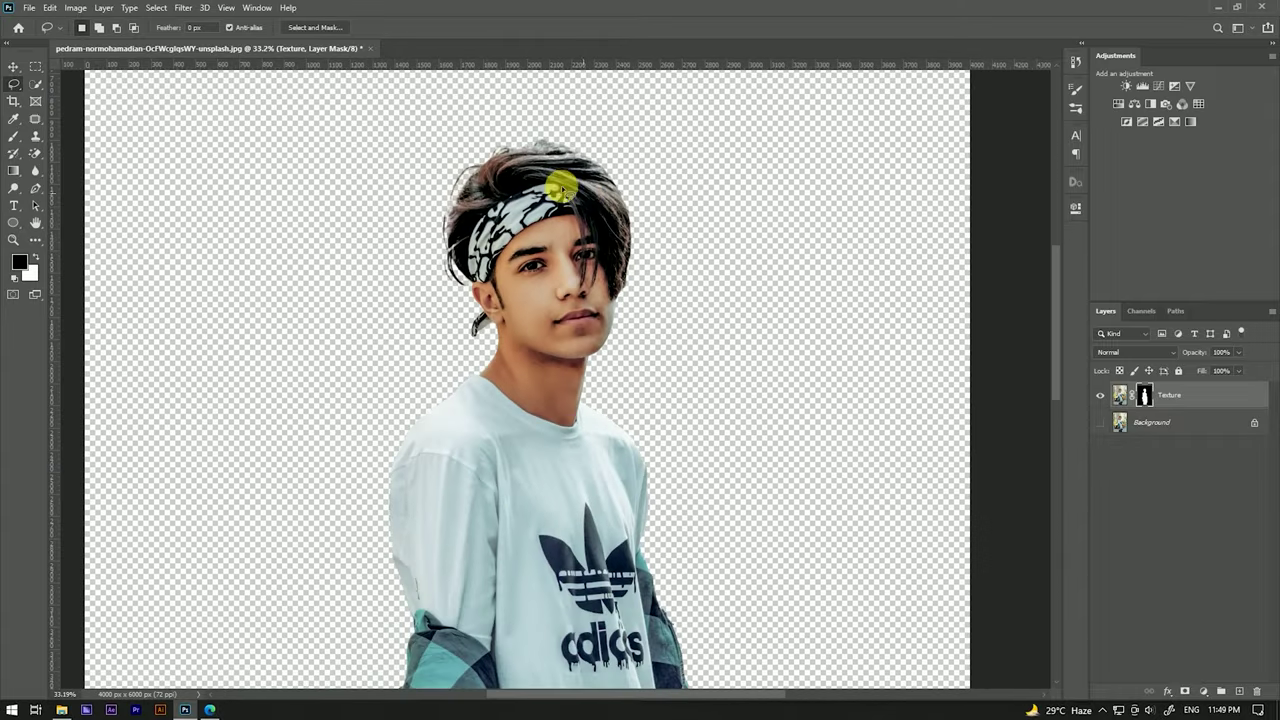
{"action": "scroll", "coordinate": [523, 163], "scroll_direction": "up", "scroll_amount": 3}
{"action": "scroll", "coordinate": [524, 166], "scroll_direction": "down", "scroll_amount": 1}
{"action": "scroll", "coordinate": [524, 166], "scroll_direction": "down", "scroll_amount": 2}
{"action": "scroll", "coordinate": [524, 166], "scroll_direction": "down", "scroll_amount": 1}
{"action": "scroll", "coordinate": [524, 166], "scroll_direction": "up", "scroll_amount": 1}
{"action": "scroll", "coordinate": [524, 166], "scroll_direction": "up", "scroll_amount": 1}
{"action": "scroll", "coordinate": [510, 166], "scroll_direction": "down", "scroll_amount": 2}
{"action": "scroll", "coordinate": [560, 260], "scroll_direction": "up", "scroll_amount": 3}
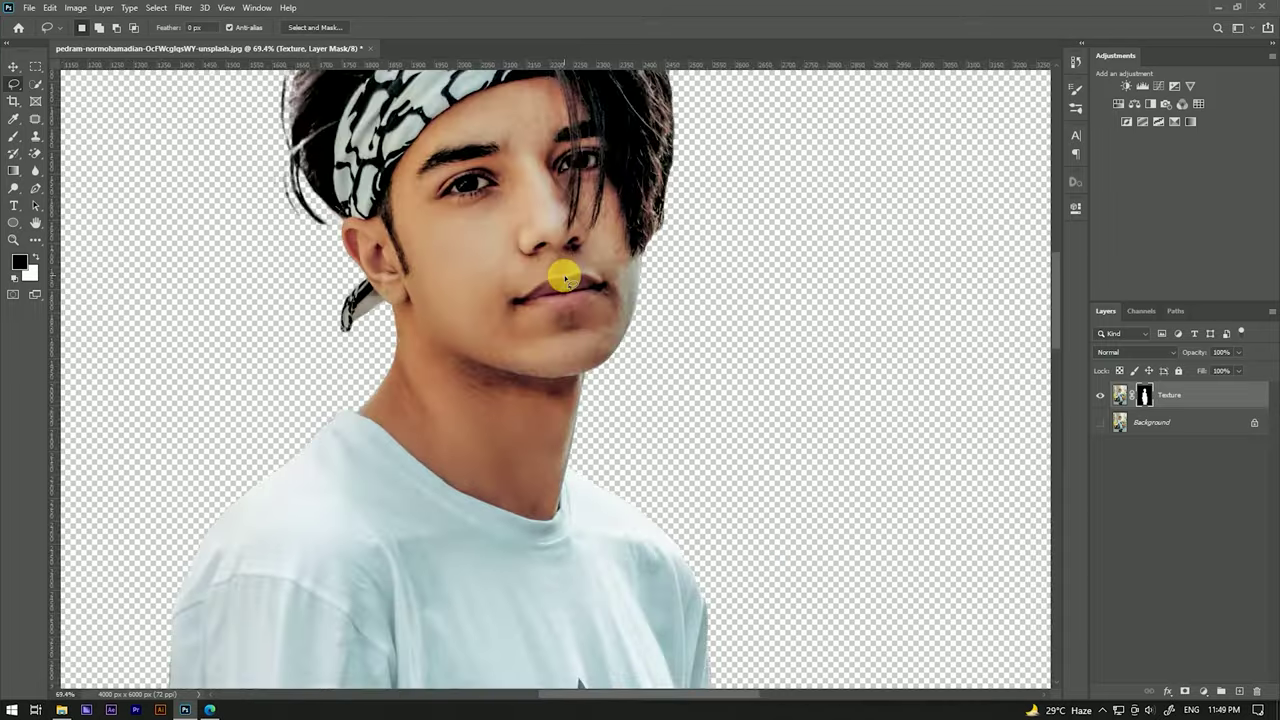
{"action": "scroll", "coordinate": [565, 278], "scroll_direction": "down", "scroll_amount": 2}
{"action": "scroll", "coordinate": [565, 278], "scroll_direction": "down", "scroll_amount": 2}
{"action": "scroll", "coordinate": [565, 278], "scroll_direction": "down", "scroll_amount": 1}
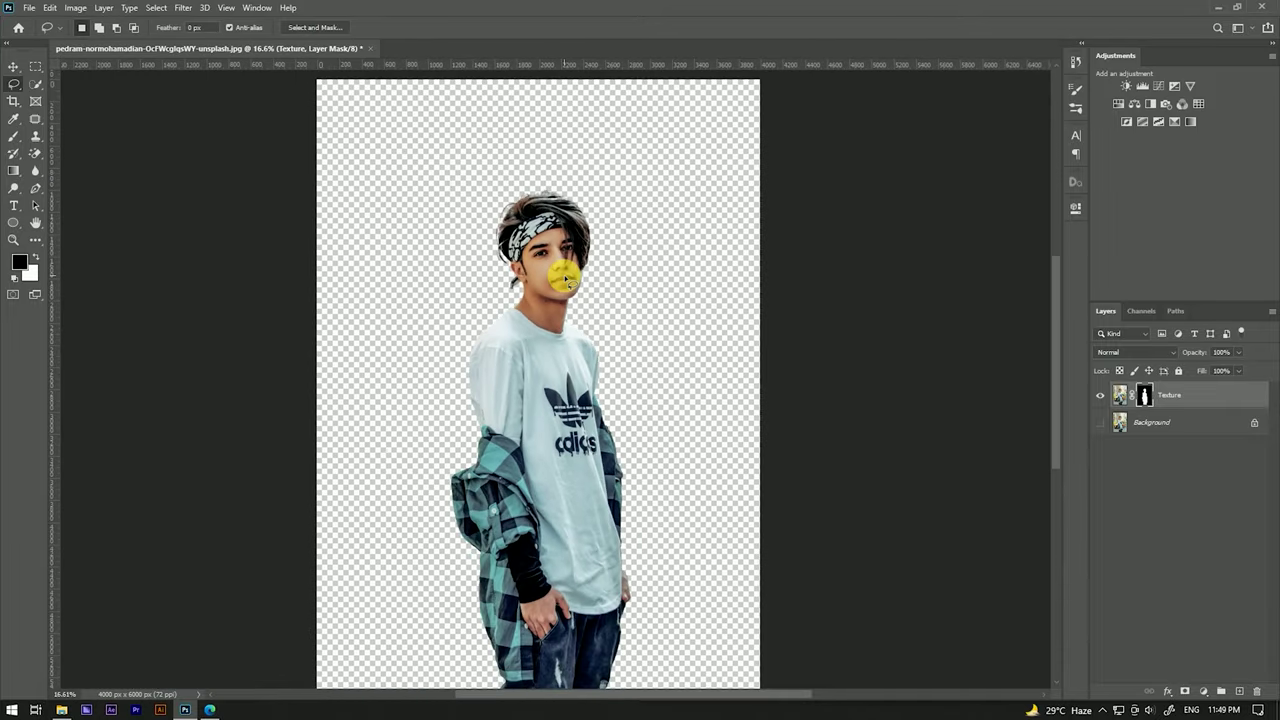
{"action": "scroll", "coordinate": [566, 281], "scroll_direction": "down", "scroll_amount": 1}
With the Move tool, target the Texture layer's image thumbnail instead of its mask.
{"action": "left_click", "coordinate": [13, 68]}
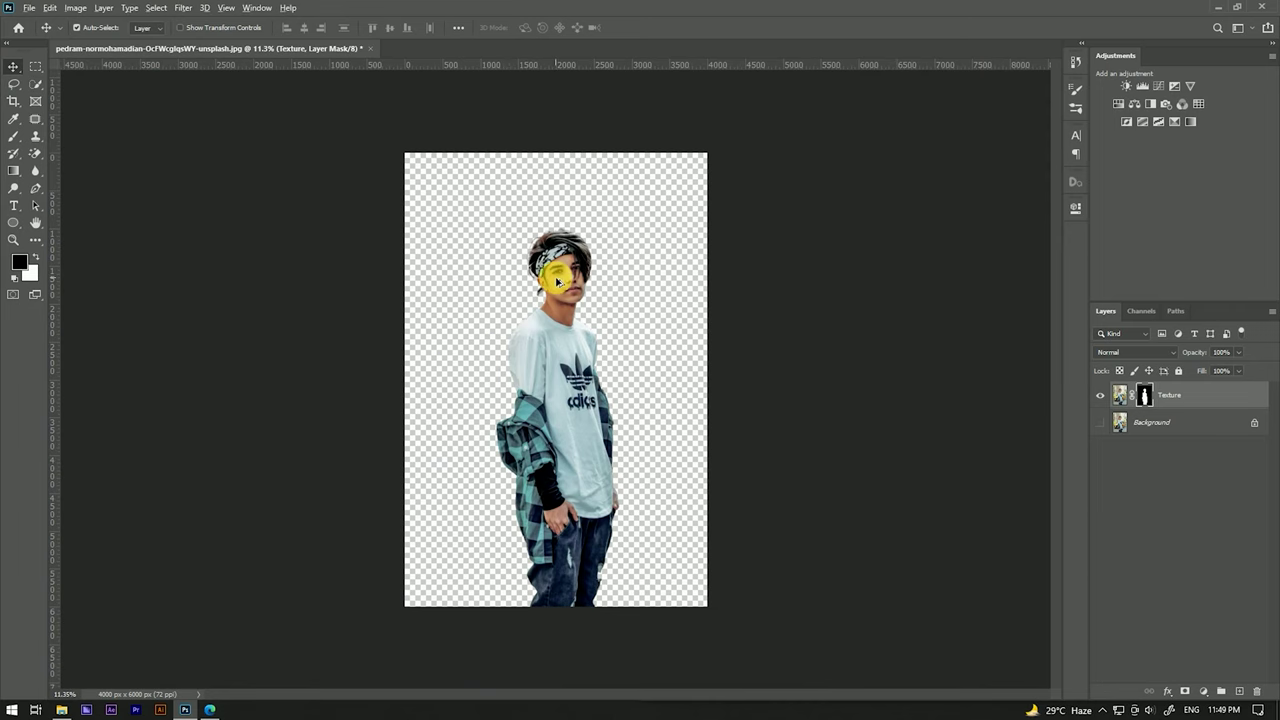
{"action": "scroll", "coordinate": [557, 281], "scroll_direction": "up", "scroll_amount": 1}
{"action": "scroll", "coordinate": [560, 275], "scroll_direction": "down", "scroll_amount": 1}
{"action": "left_click", "coordinate": [1226, 400]}
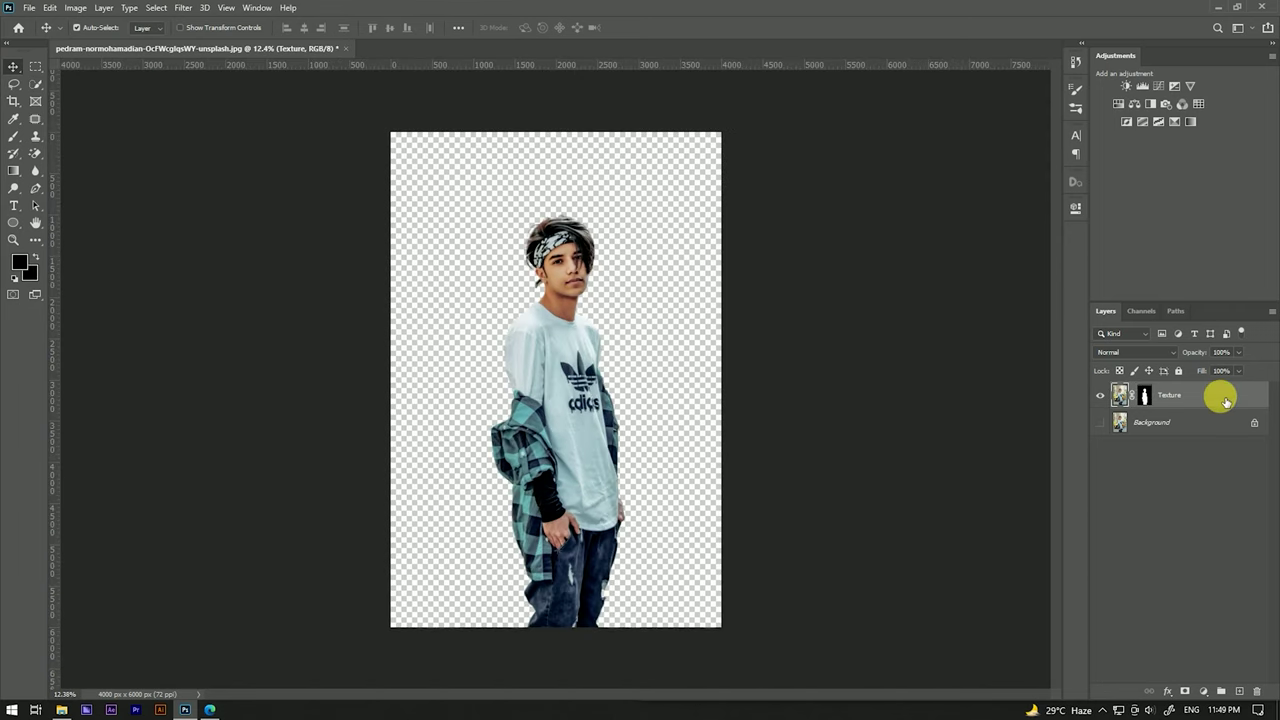
Convert Texture to a smart object and make two duplicates of it.
{"action": "right_click", "coordinate": [1224, 400]}
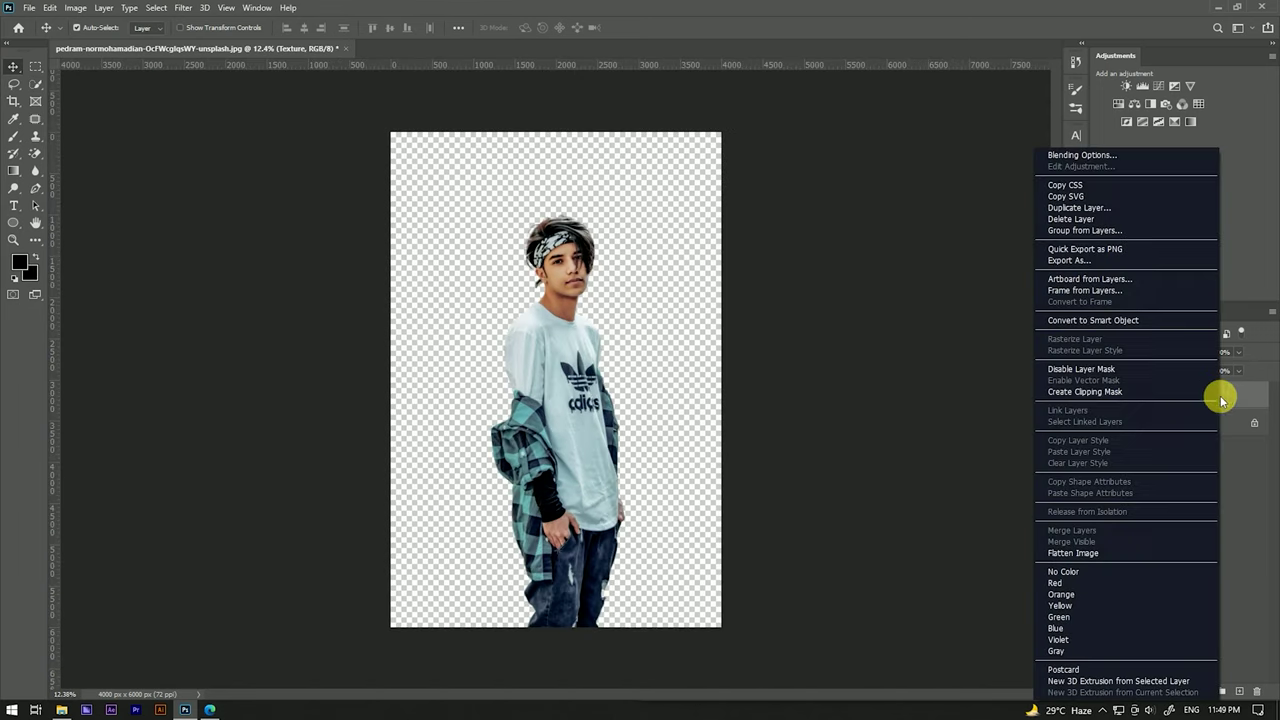
{"action": "left_click", "coordinate": [1106, 322]}
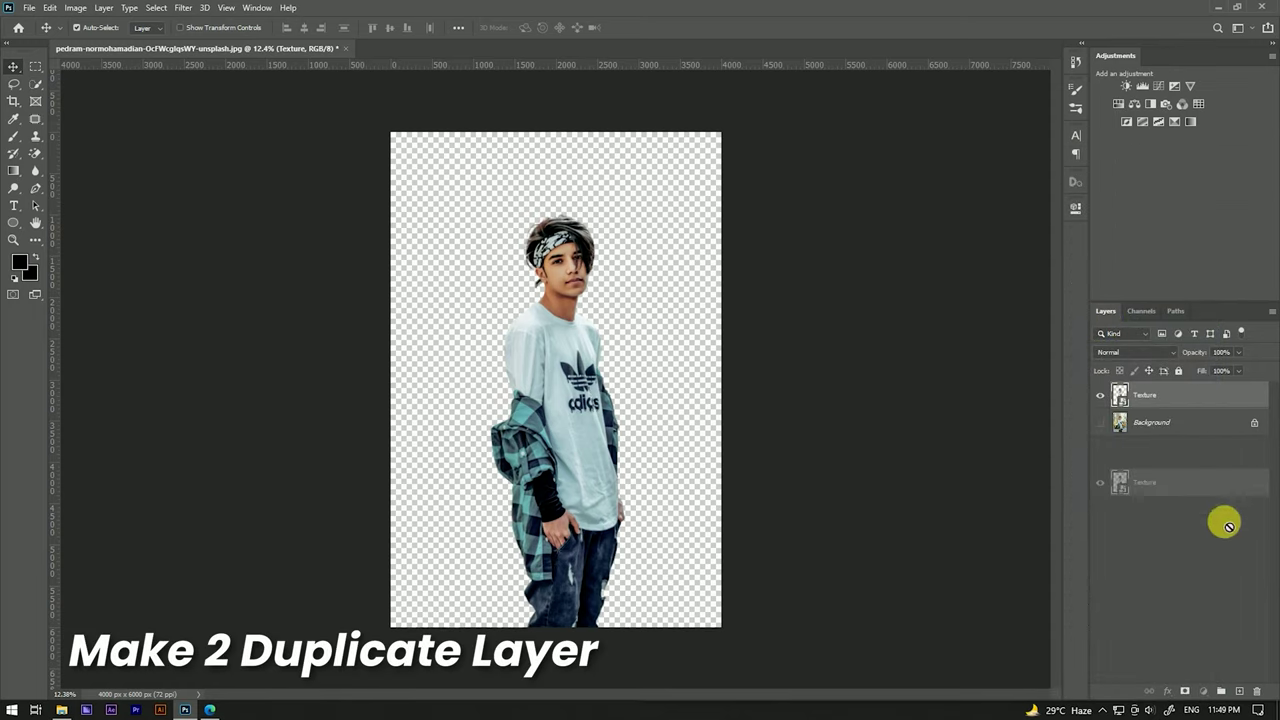
{"action": "left_click_drag", "start_coordinate": [1208, 393], "coordinate": [1239, 691]}
{"action": "left_click_drag", "start_coordinate": [1186, 393], "coordinate": [1247, 690]}
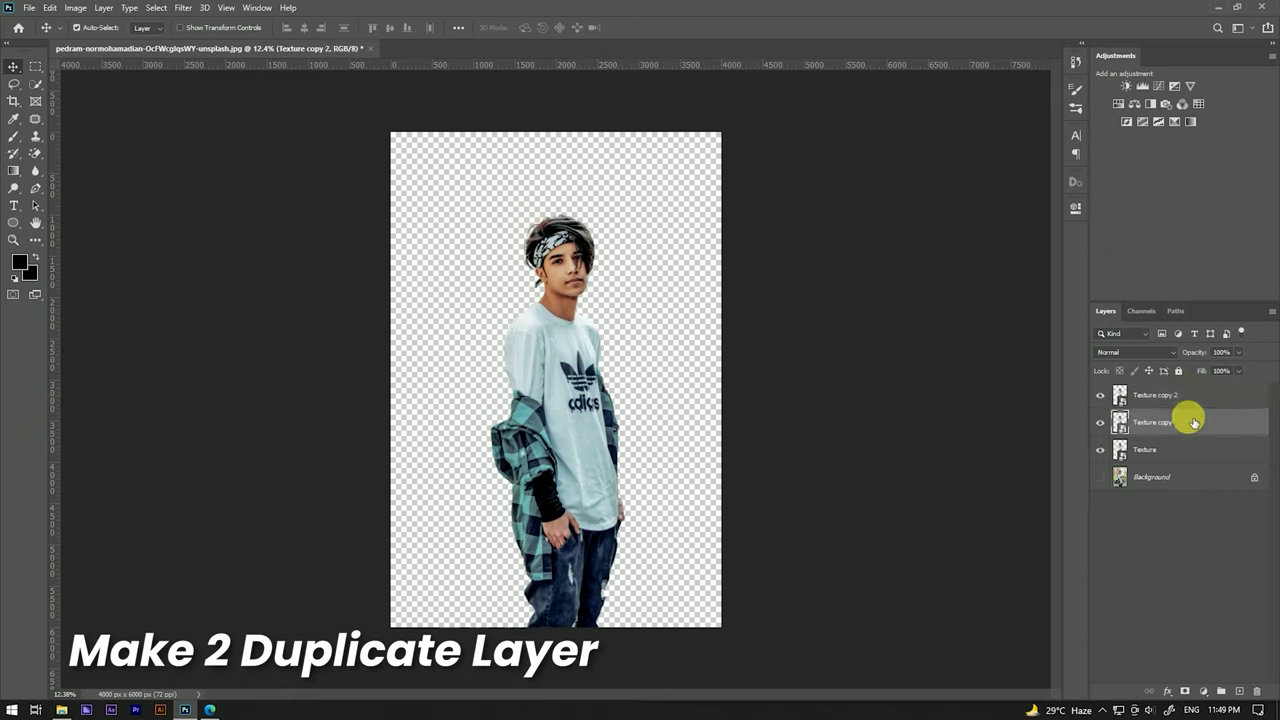
Merge the three Texture copies into one layer named Texture and convert it to a smart object.
{"action": "left_click", "coordinate": [1180, 449]}
{"action": "left_click", "coordinate": [1186, 407], "text": "shift"}
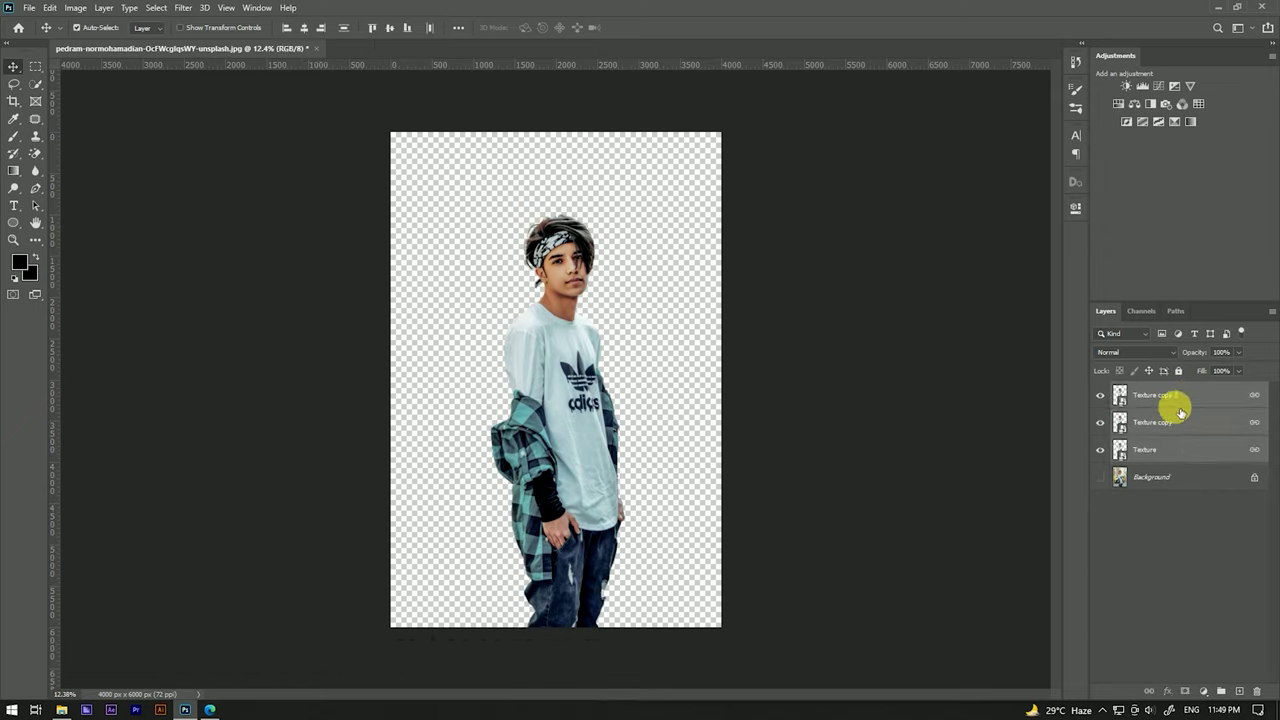
{"action": "right_click", "coordinate": [1174, 396]}
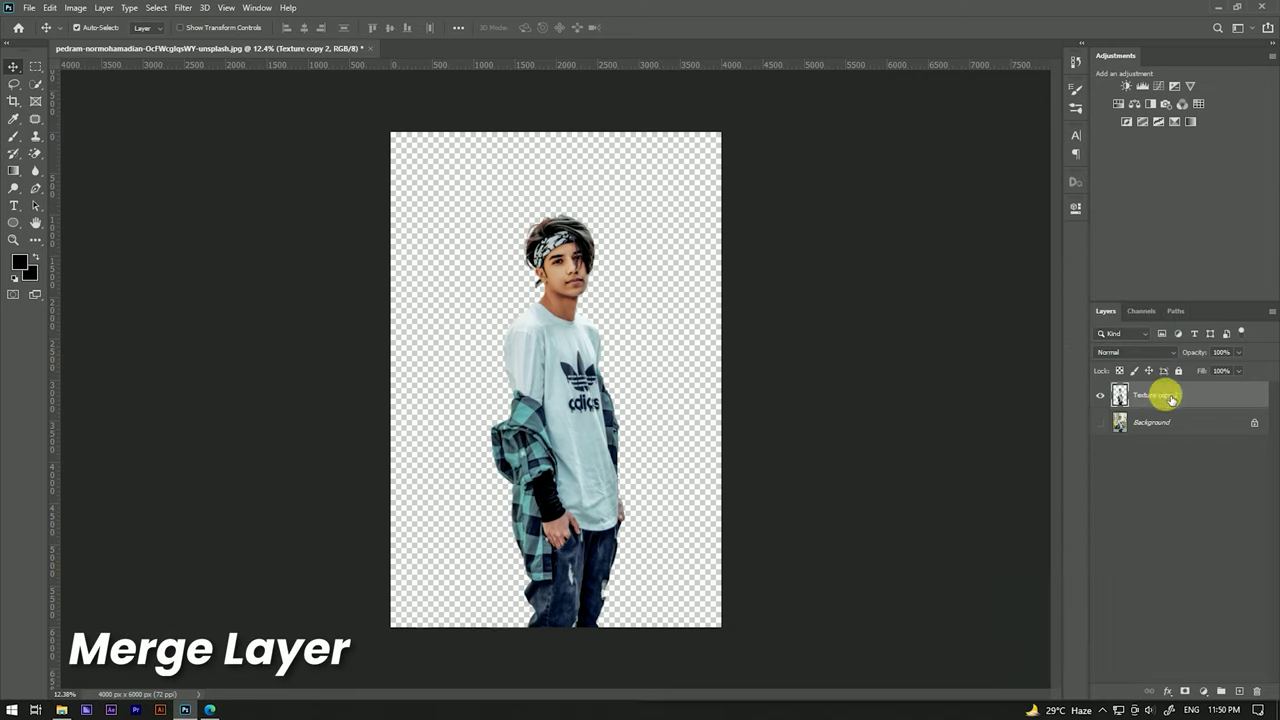
{"action": "double_click", "coordinate": [1177, 401]}
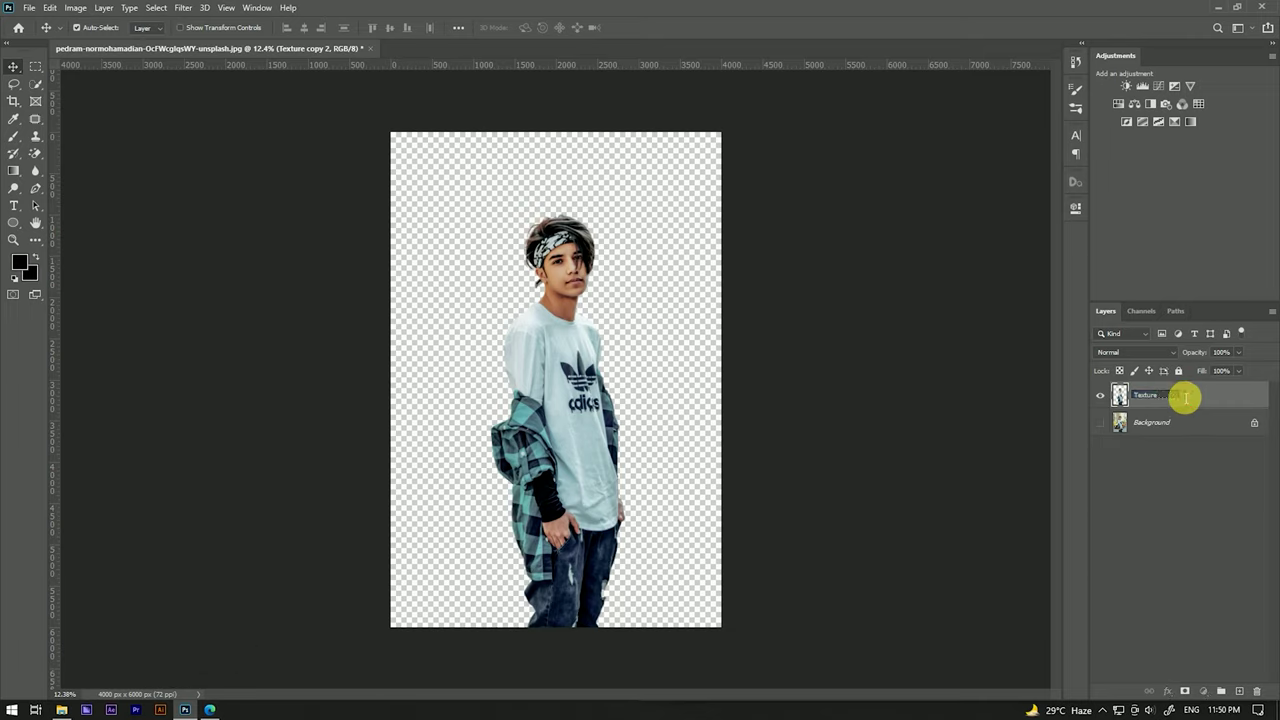
{"action": "key", "text": "Return"}
{"action": "right_click", "coordinate": [1200, 400]}
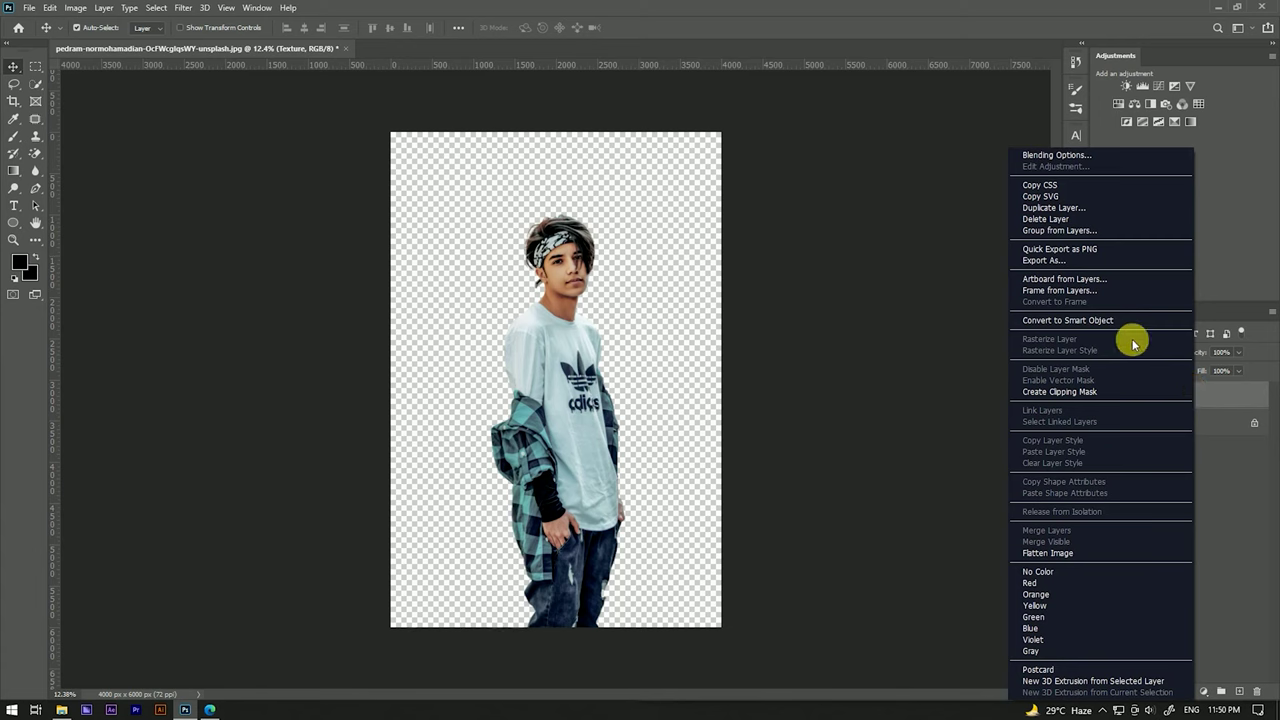
{"action": "left_click", "coordinate": [1079, 321]}
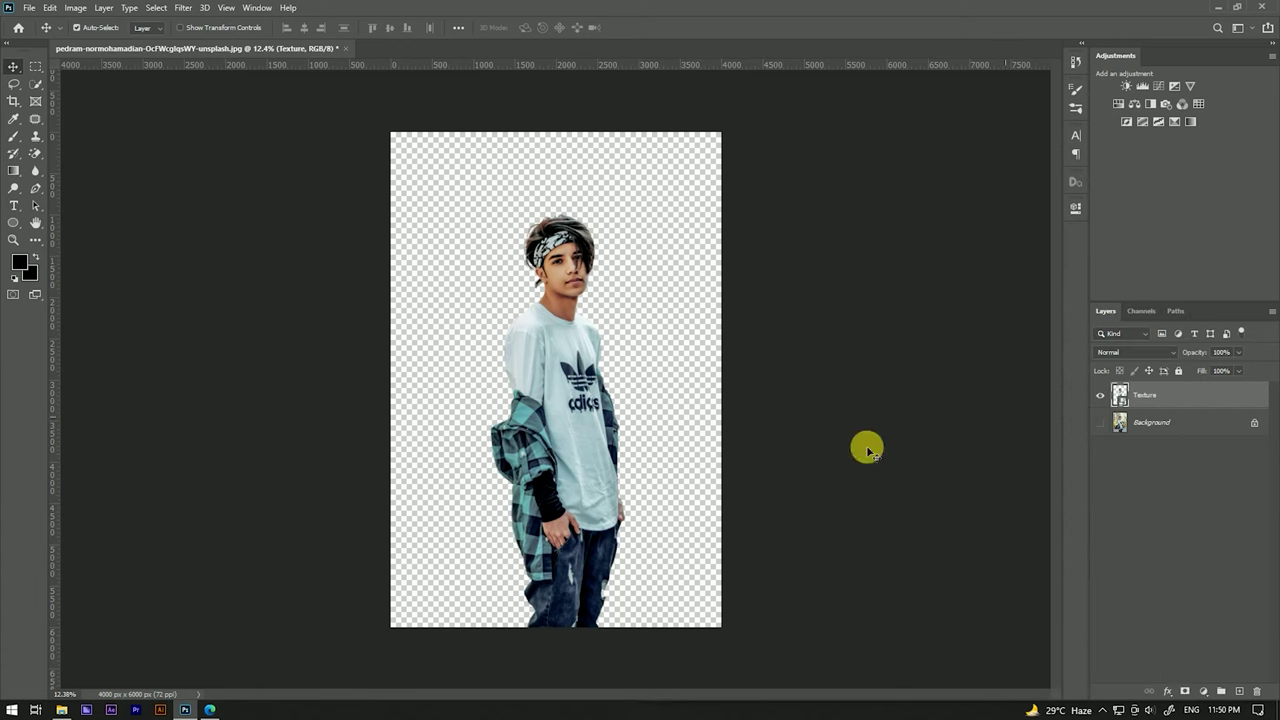
{"action": "scroll", "coordinate": [545, 270], "scroll_direction": "down", "scroll_amount": 2}
{"action": "key", "text": "ctrl+0"}
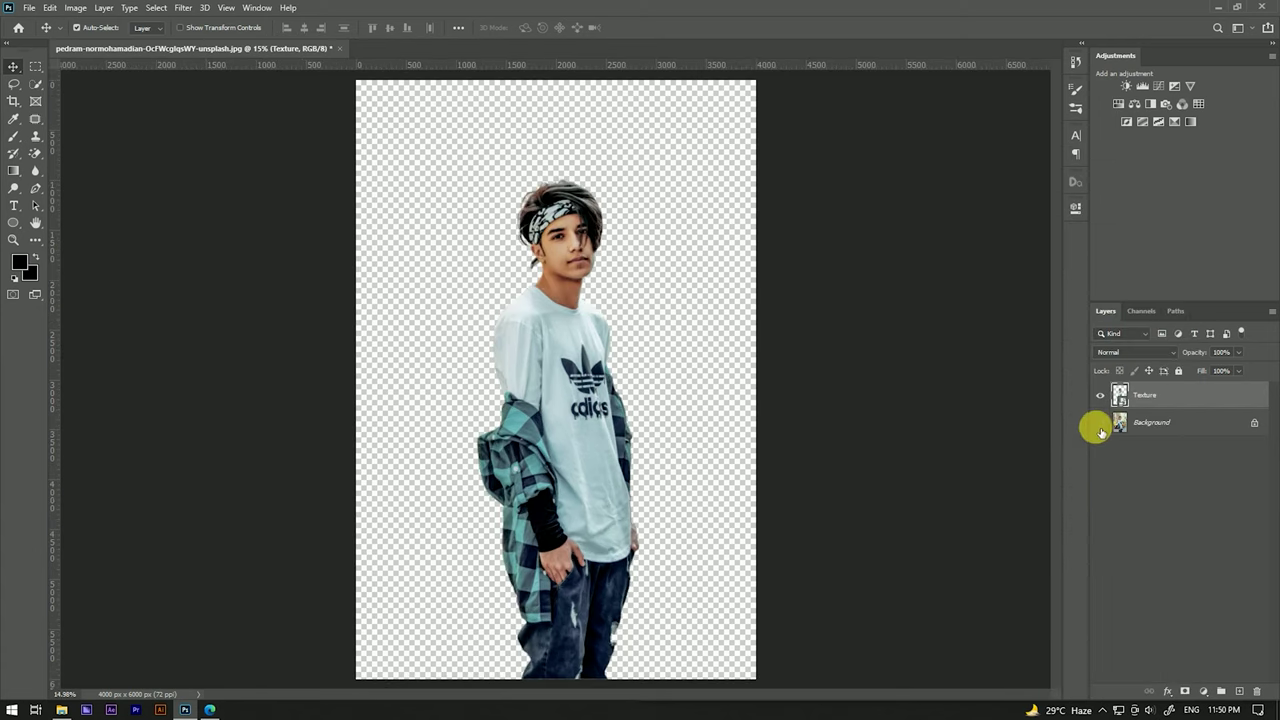
Make the original photo layer visible and unlocked, then load and clear the subject selection.
{"action": "left_click", "coordinate": [1100, 424]}
{"action": "left_click", "coordinate": [1254, 422]}
{"action": "left_click", "coordinate": [1160, 422]}
{"action": "left_click", "coordinate": [1119, 396], "text": "ctrl"}
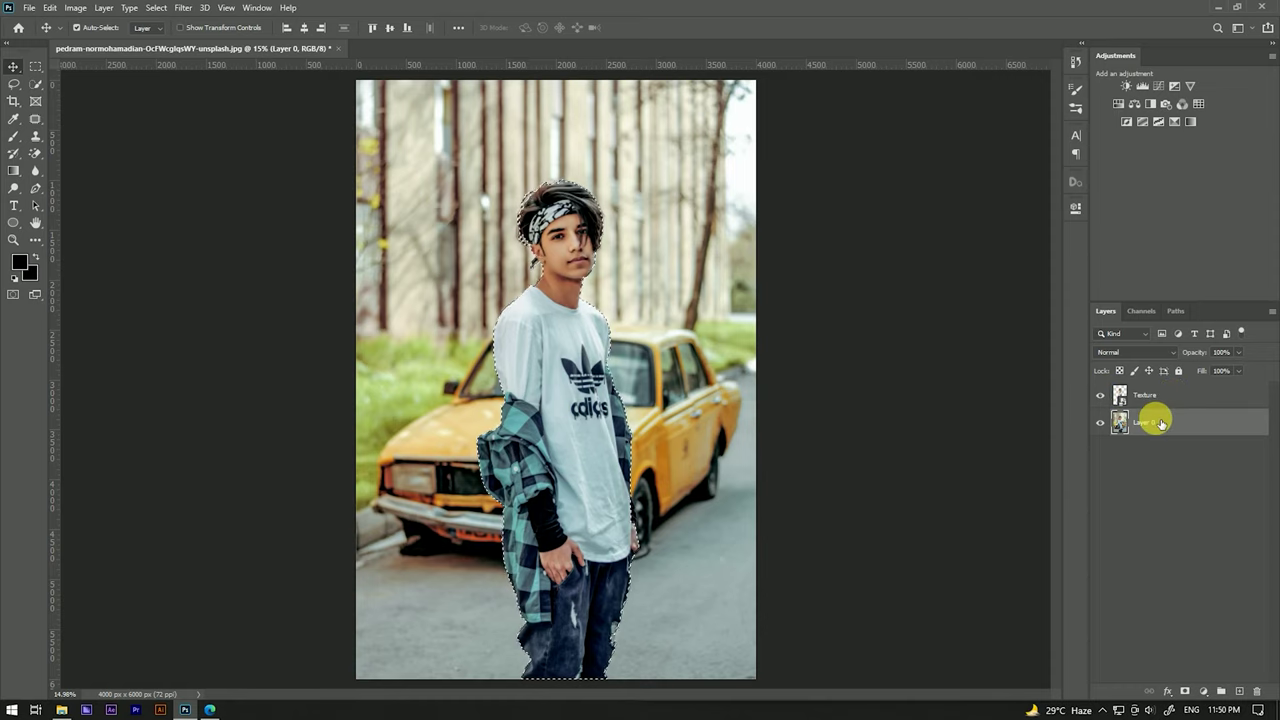
{"action": "key", "text": "ctrl+d"}
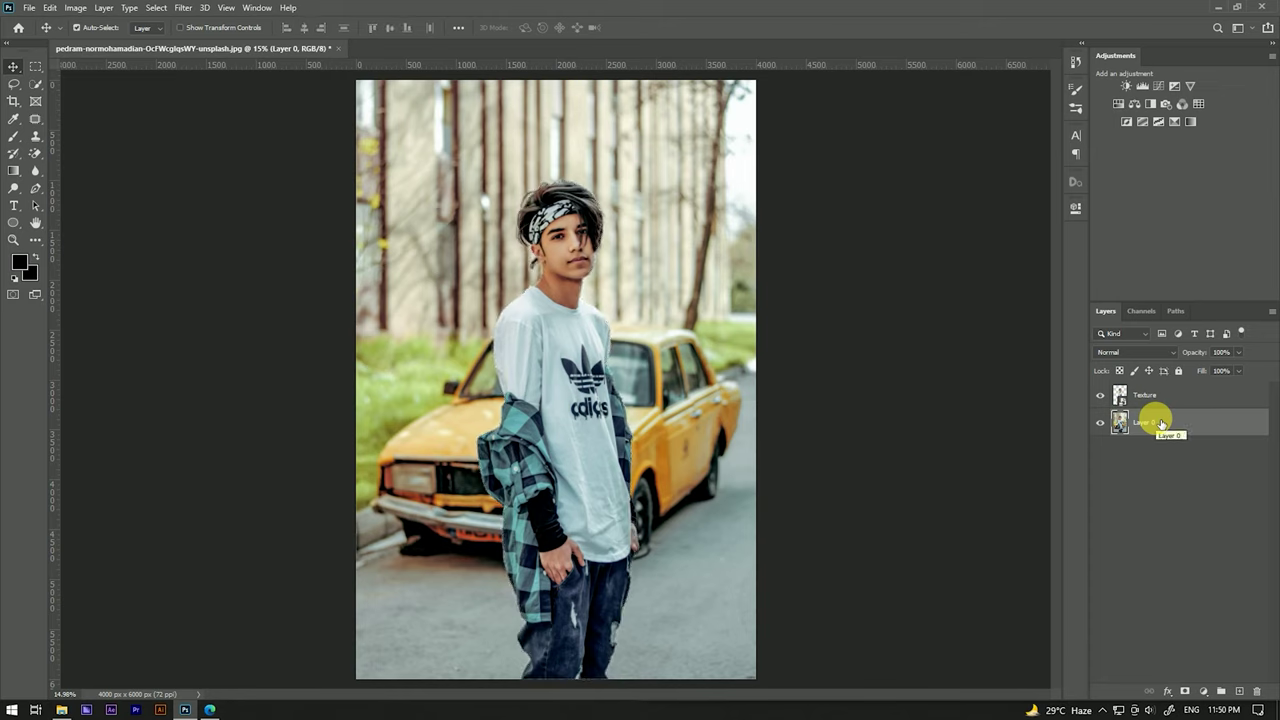
{"action": "left_click", "coordinate": [184, 9]}
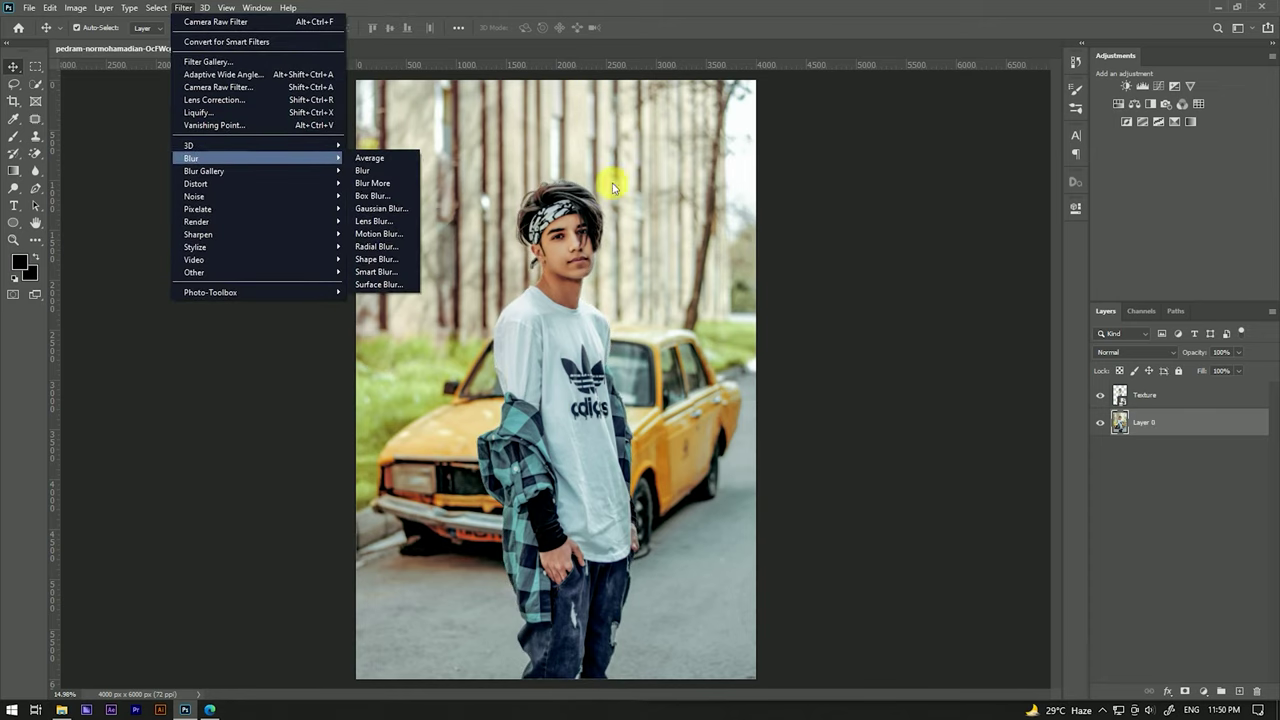
{"action": "left_click", "coordinate": [1153, 428]}
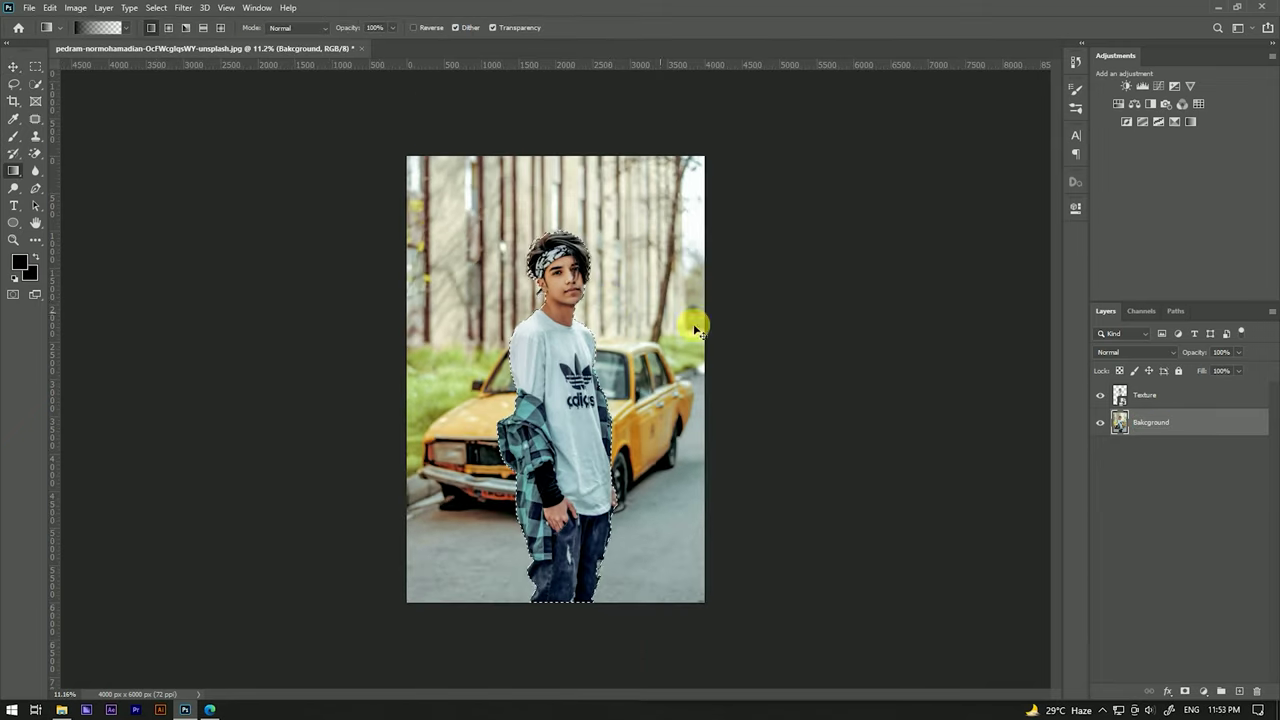
{"action": "key", "text": "ctrl+d"}
Duplicate the Bakcground layer and select everything except the man by inverting his outline.
{"action": "left_click_drag", "start_coordinate": [1234, 422], "coordinate": [1239, 691]}
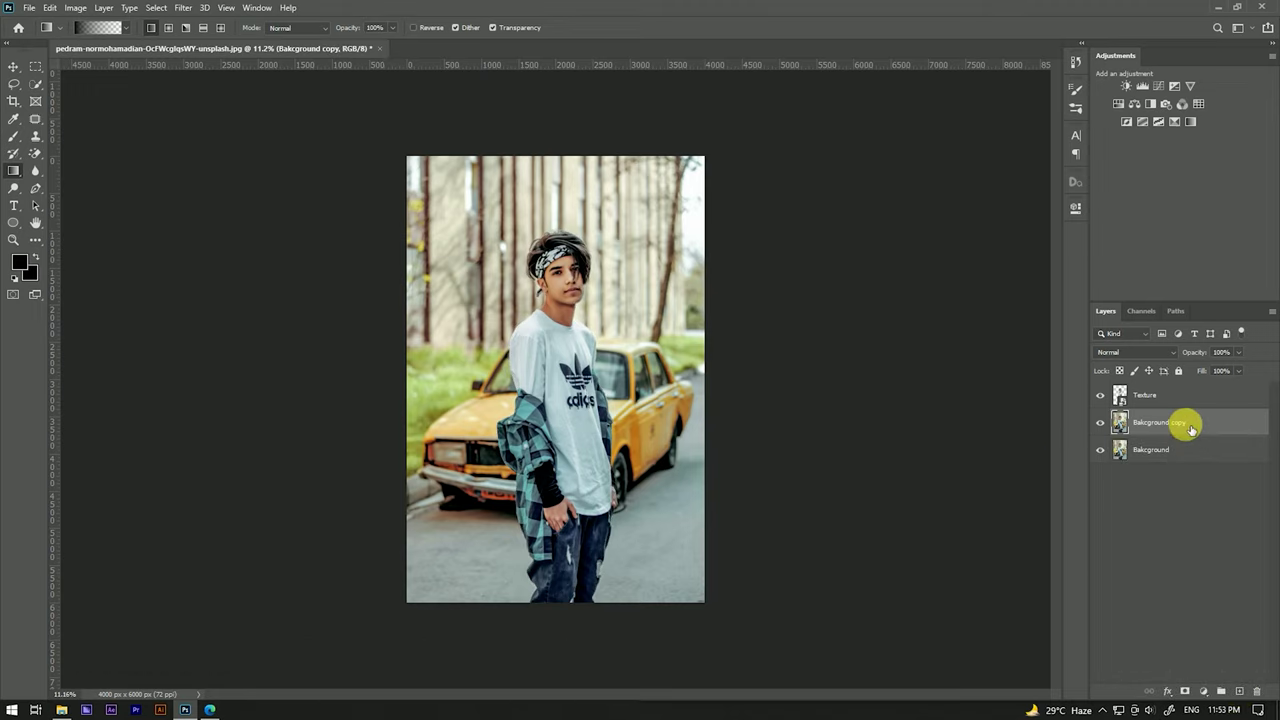
{"action": "left_click", "coordinate": [1122, 398], "text": "ctrl"}
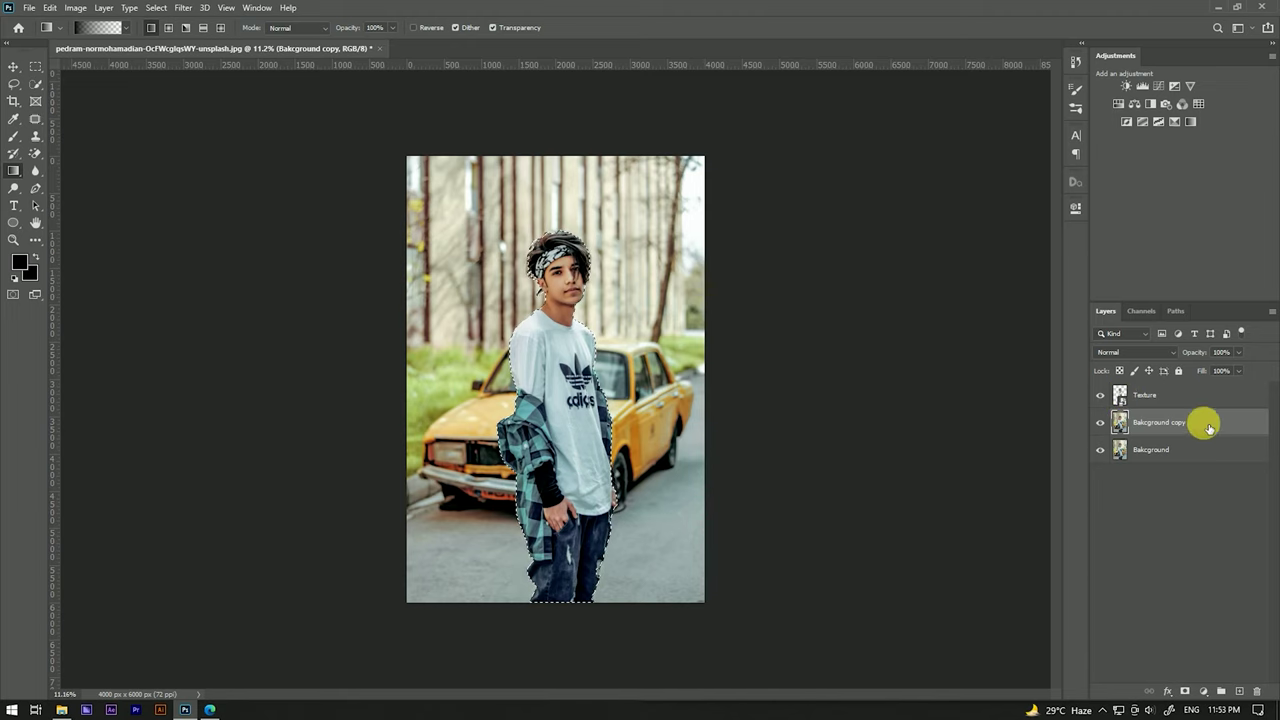
{"action": "left_click", "coordinate": [156, 8]}
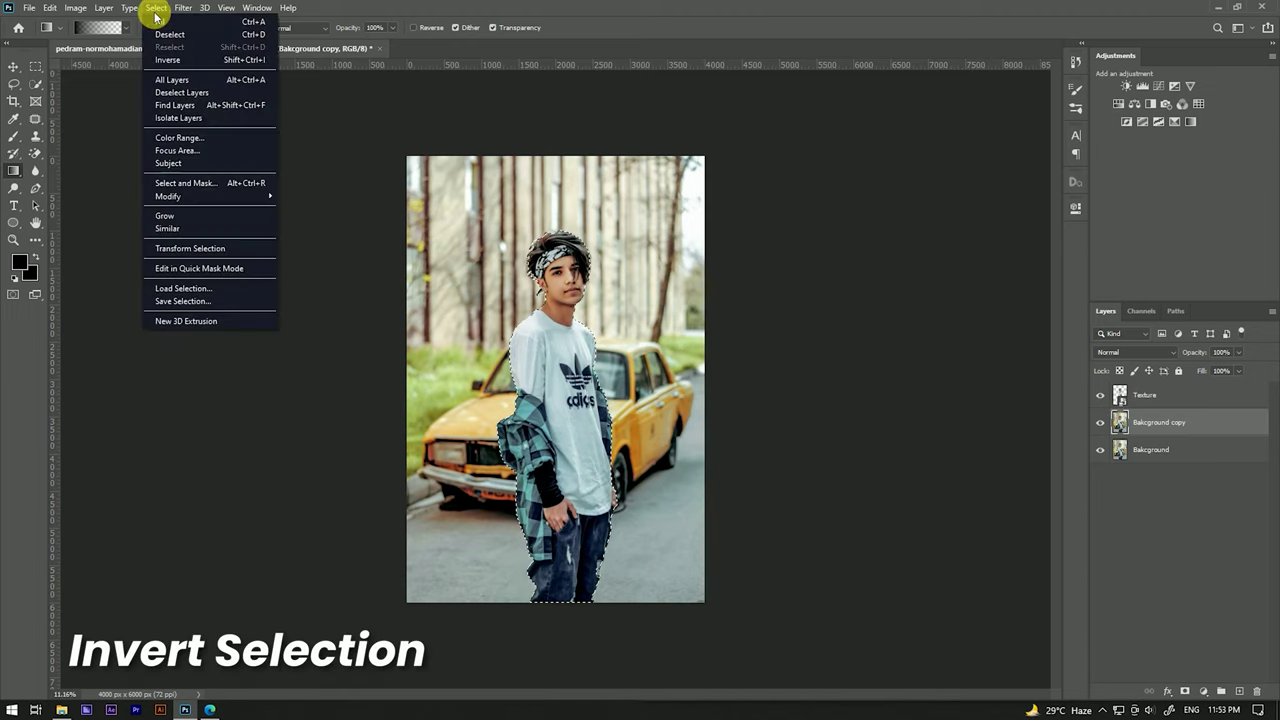
{"action": "left_click", "coordinate": [218, 60]}
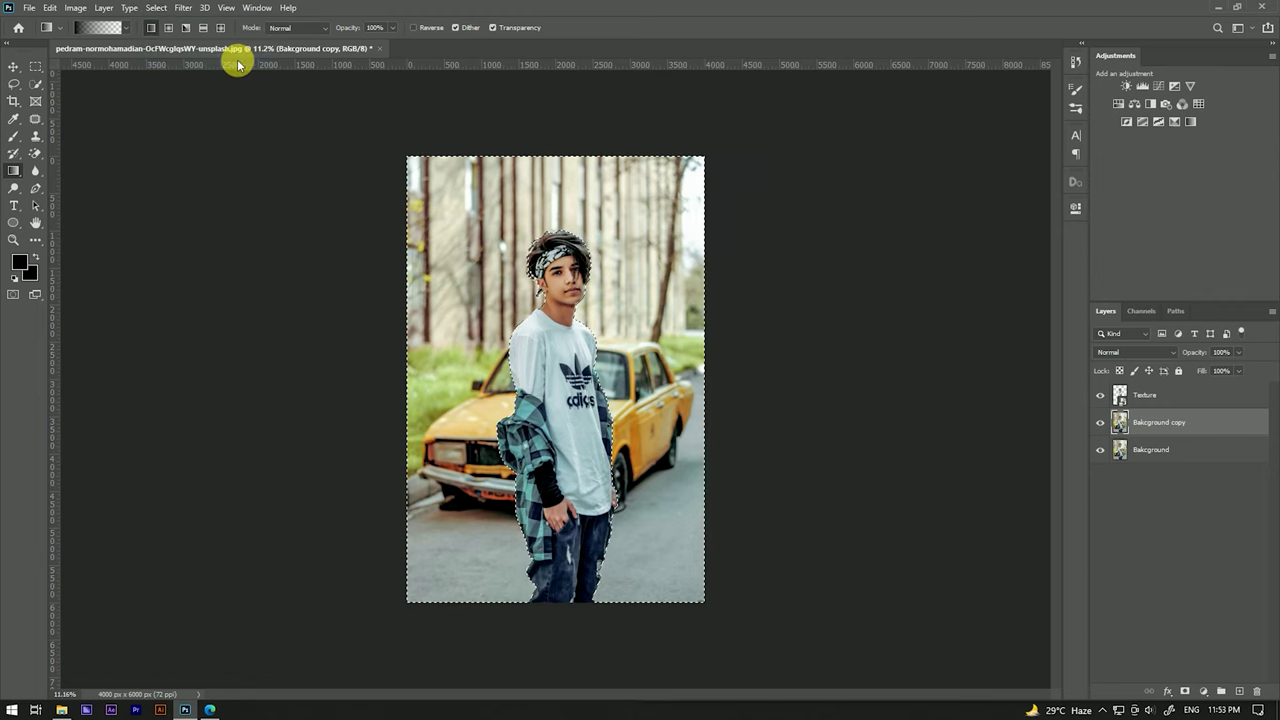
Apply a 40-pixel Gaussian Blur to the background on the copy, then deselect.
{"action": "left_click", "coordinate": [183, 8]}
{"action": "mouse_move", "coordinate": [191, 158]}
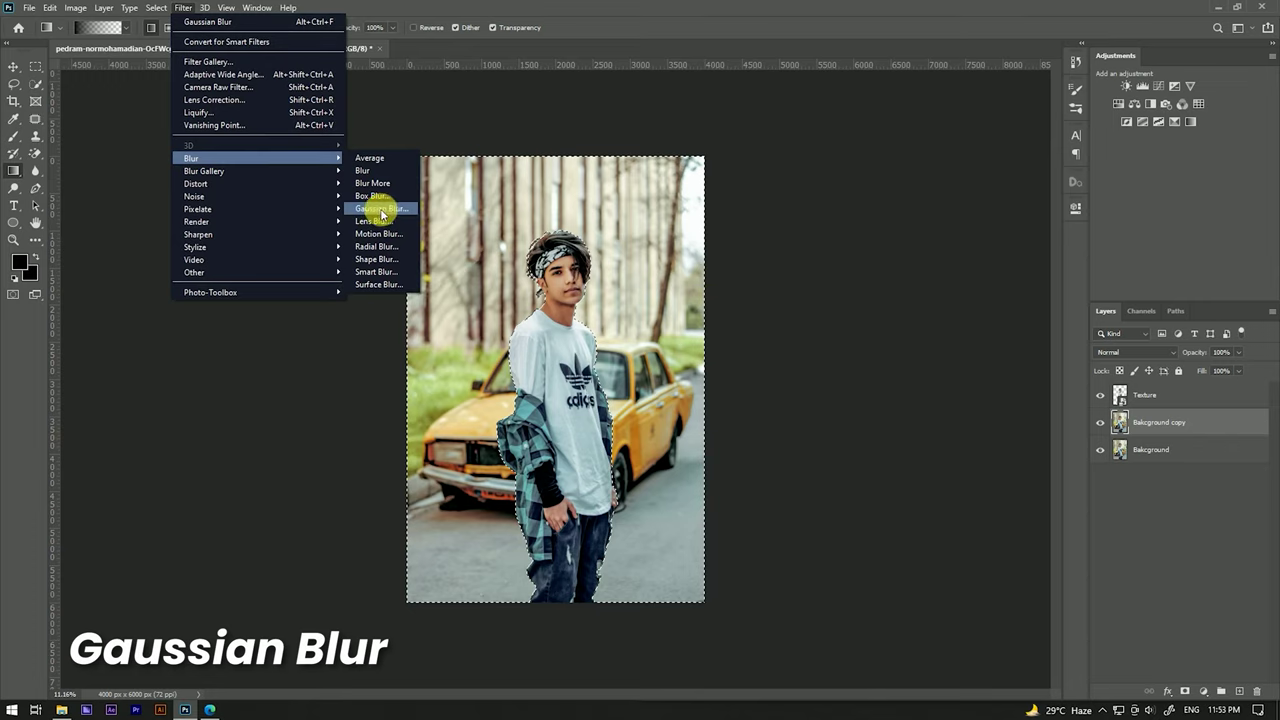
{"action": "left_click", "coordinate": [381, 210]}
{"action": "type", "text": "40"}
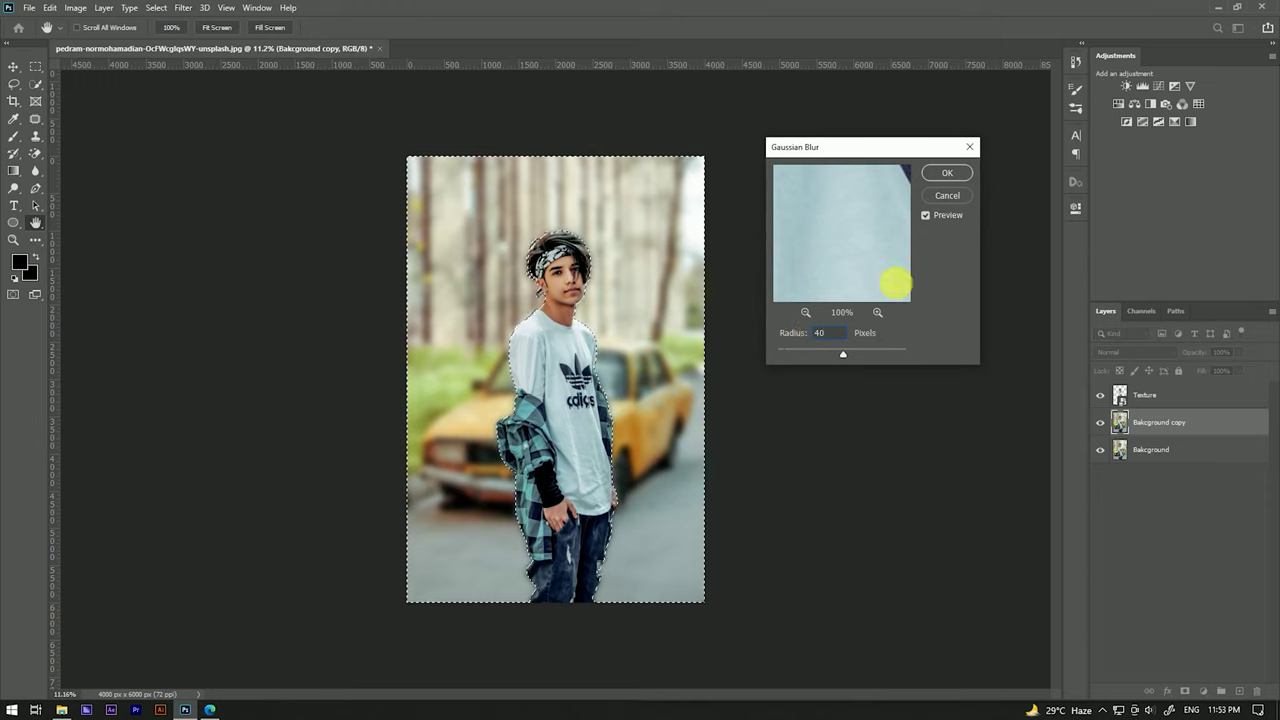
{"action": "left_click", "coordinate": [937, 172]}
{"action": "key", "text": "g"}
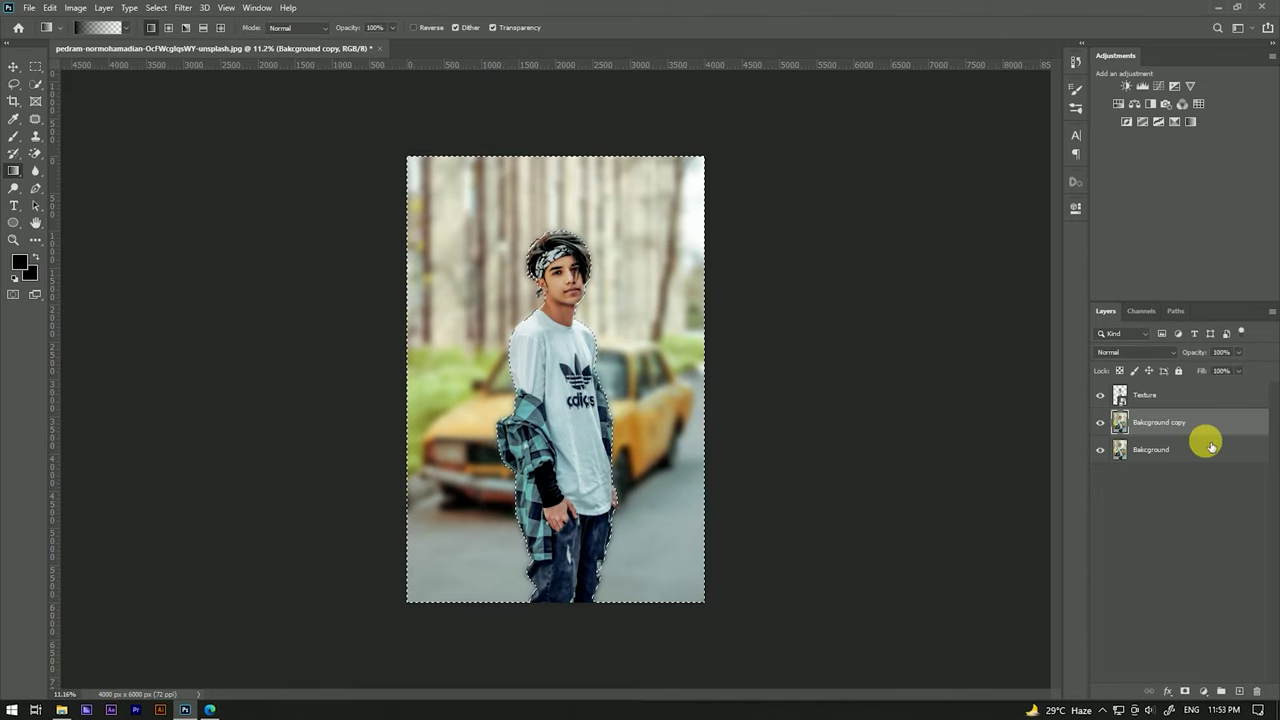
{"action": "key", "text": "ctrl+d"}
Add a layer mask to Background copy and drag a top-down gradient across it.
{"action": "left_click", "coordinate": [1185, 691]}
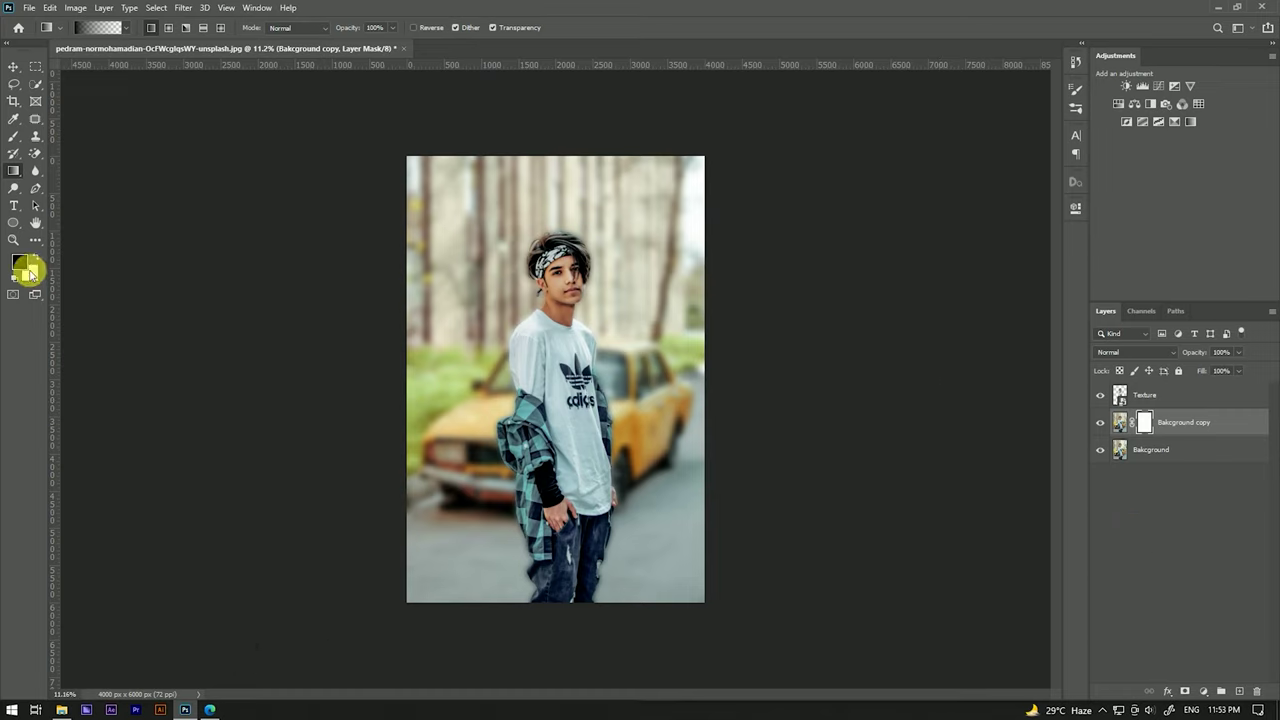
{"action": "left_click", "coordinate": [100, 27]}
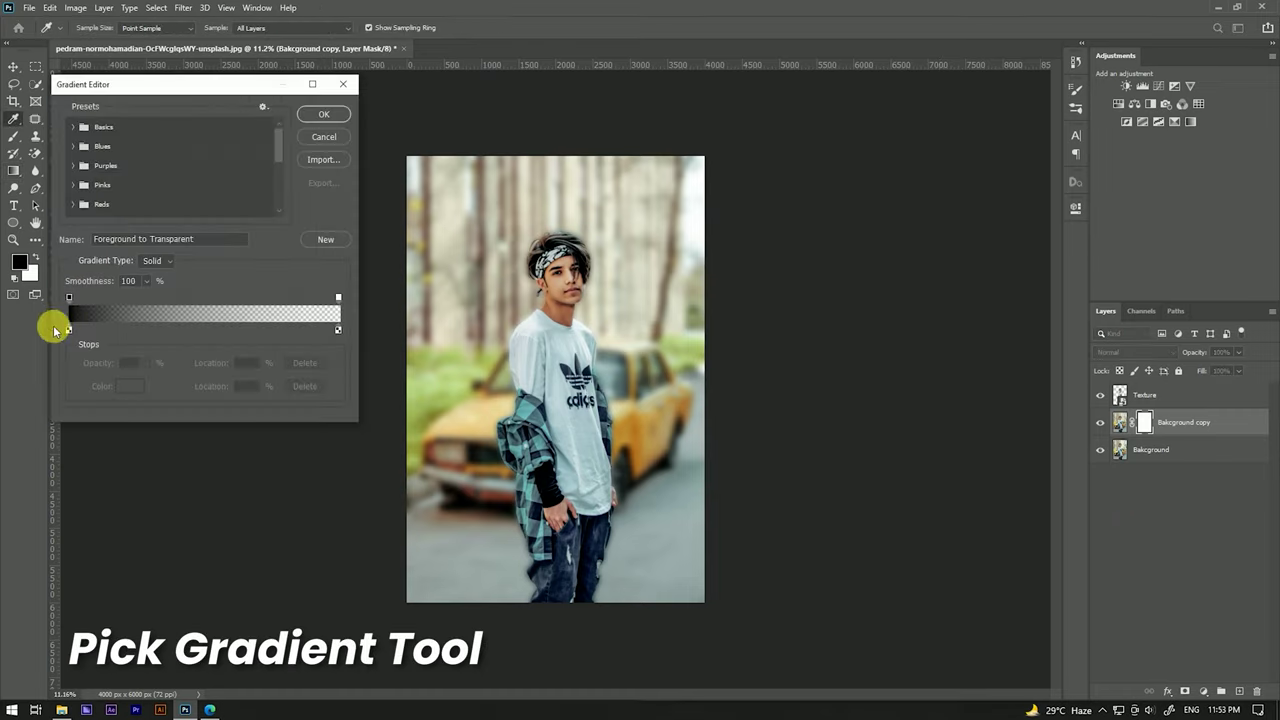
{"action": "left_click", "coordinate": [317, 110]}
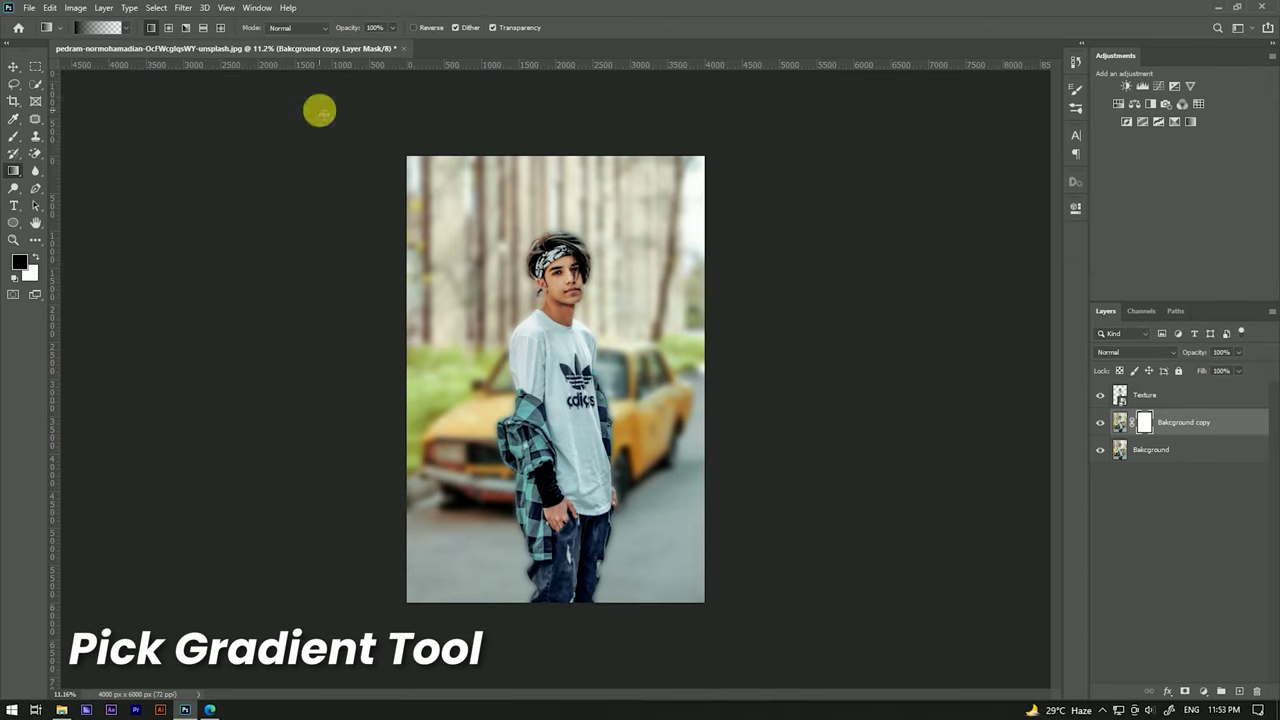
{"action": "left_click_drag", "start_coordinate": [554, 139], "coordinate": [571, 435]}
{"action": "left_click_drag", "start_coordinate": [553, 158], "coordinate": [571, 543]}
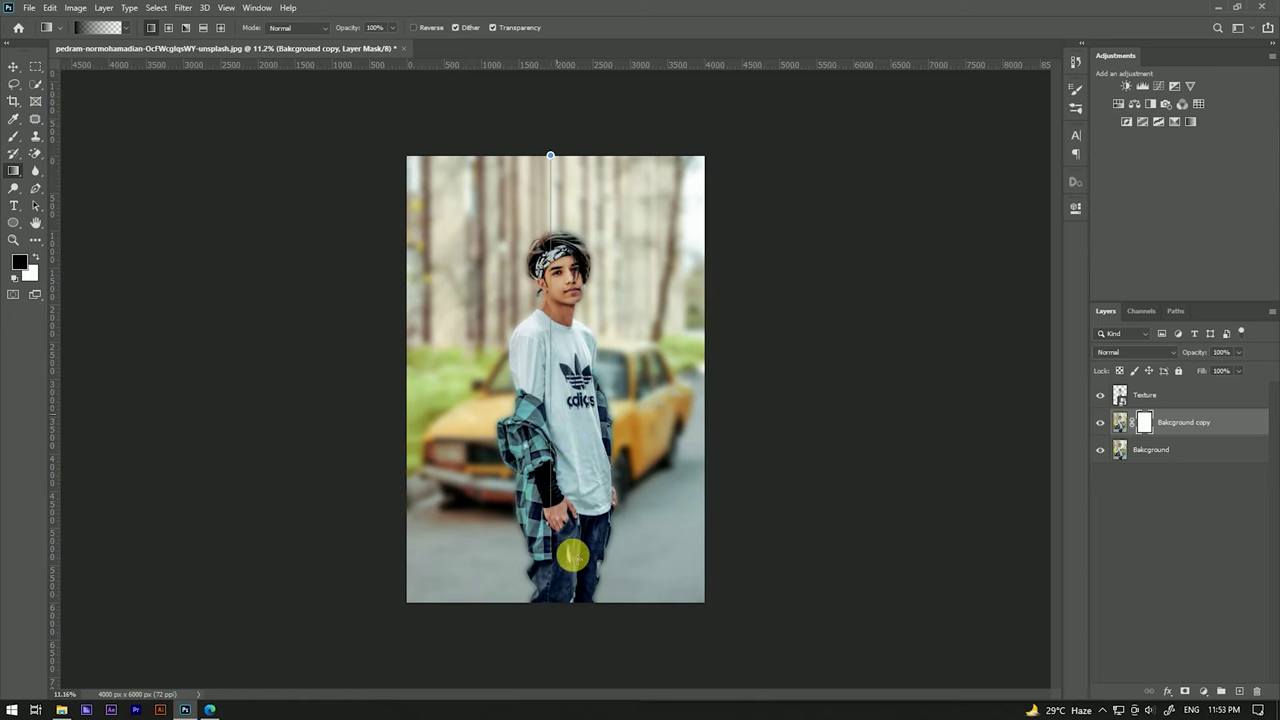
Toggle the blurred copy's visibility to compare it with the sharp original.
{"action": "scroll", "coordinate": [608, 334], "scroll_direction": "up", "scroll_amount": 3}
{"action": "scroll", "coordinate": [600, 274], "scroll_direction": "down", "scroll_amount": 2}
{"action": "scroll", "coordinate": [609, 278], "scroll_direction": "down", "scroll_amount": 1}
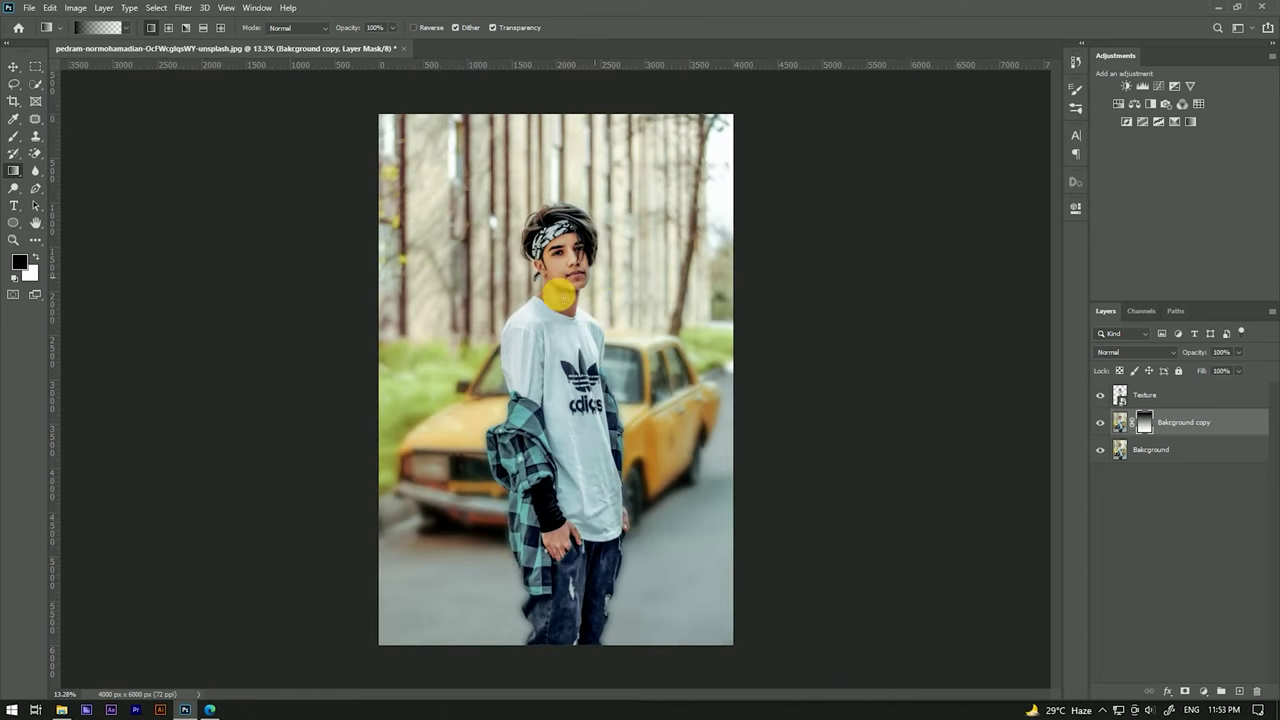
{"action": "left_click", "coordinate": [1101, 422]}
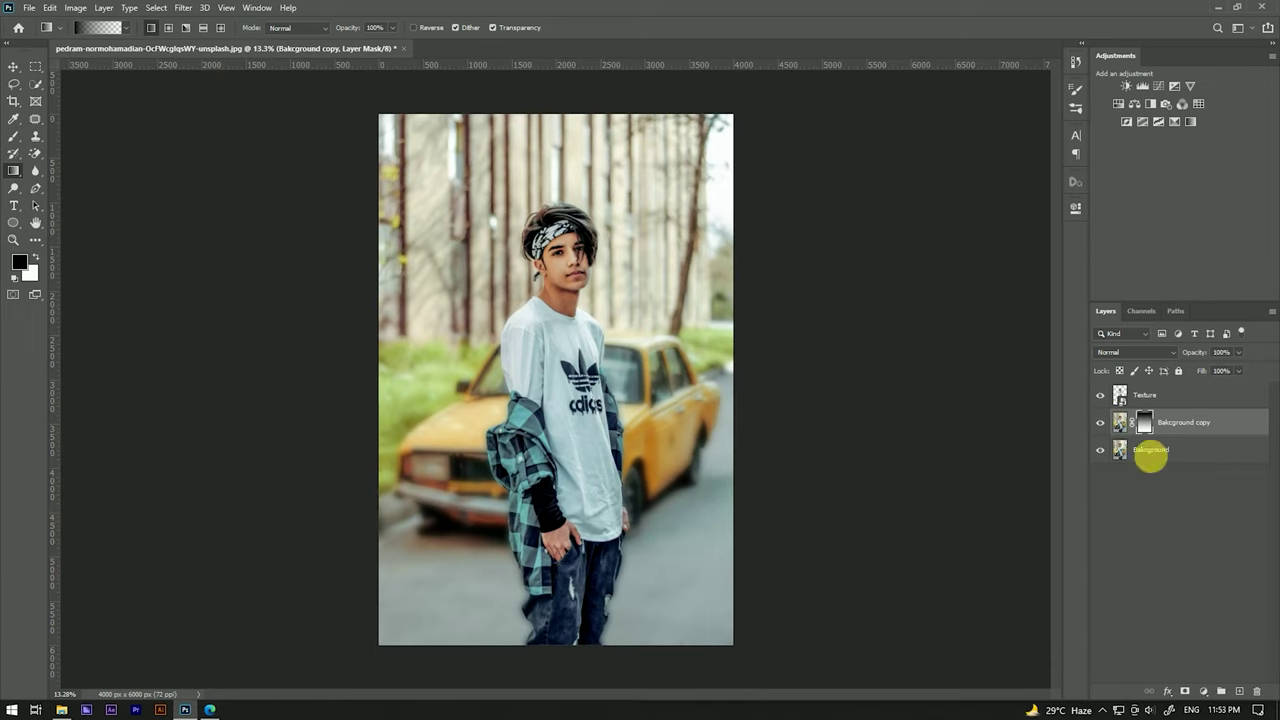
{"action": "scroll", "coordinate": [466, 329], "scroll_direction": "down", "scroll_amount": 3}
{"action": "scroll", "coordinate": [543, 286], "scroll_direction": "up", "scroll_amount": 3}
{"action": "scroll", "coordinate": [546, 310], "scroll_direction": "down", "scroll_amount": 1}
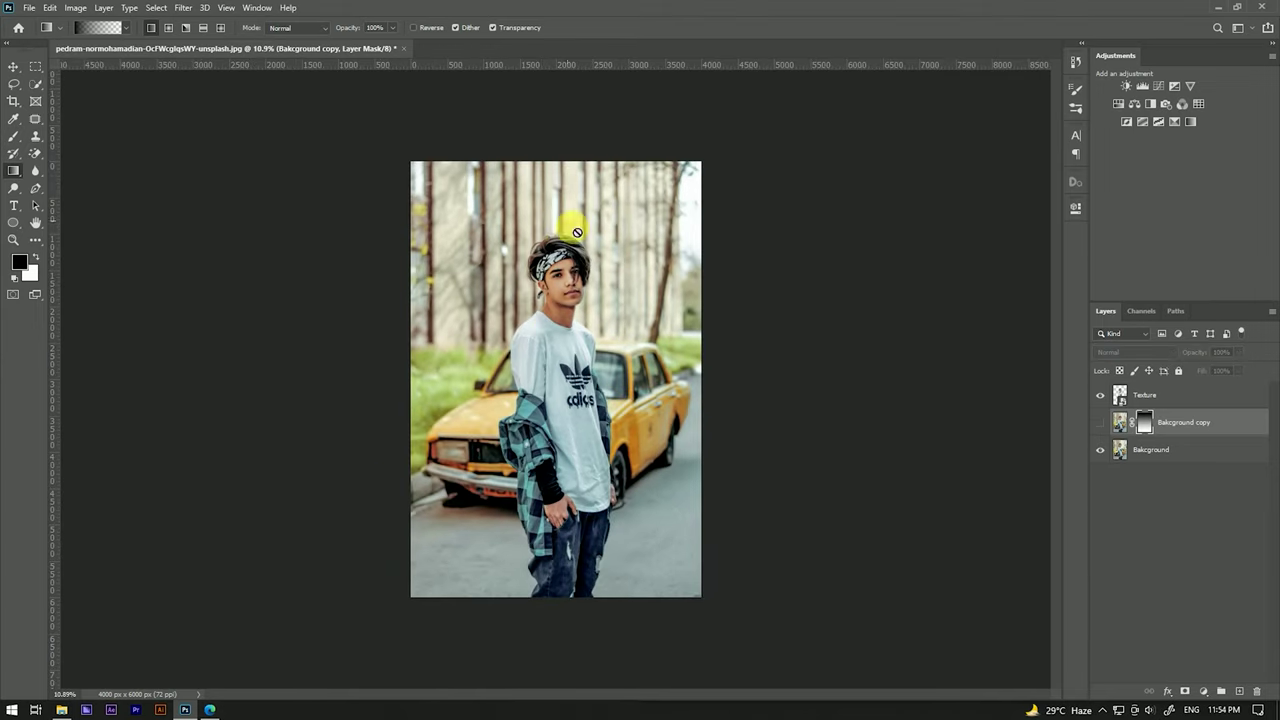
{"action": "left_click", "coordinate": [1101, 422]}
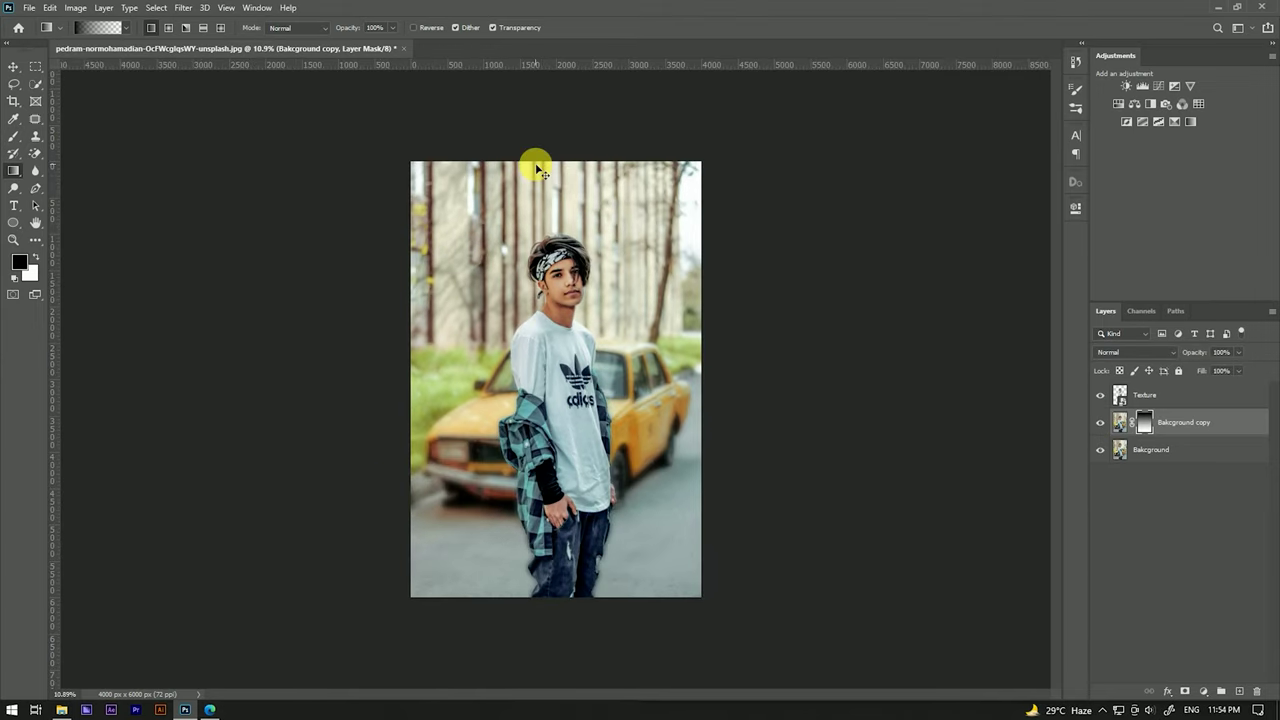
Undo the gradient and redraw it on the mask from above the image downward.
{"action": "key", "text": "ctrl+z"}
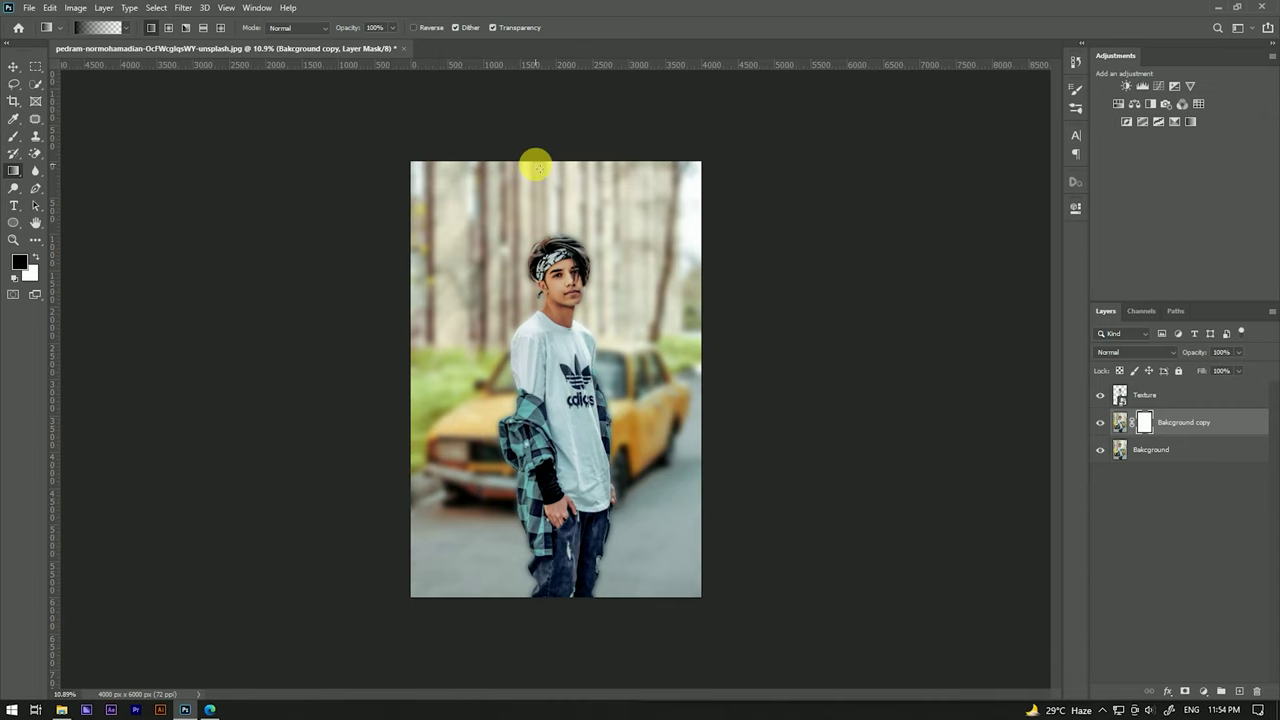
{"action": "scroll", "coordinate": [545, 118], "scroll_direction": "down", "scroll_amount": 1}
{"action": "scroll", "coordinate": [555, 282], "scroll_direction": "down", "scroll_amount": 1}
{"action": "left_click_drag", "start_coordinate": [557, 94], "coordinate": [557, 300]}
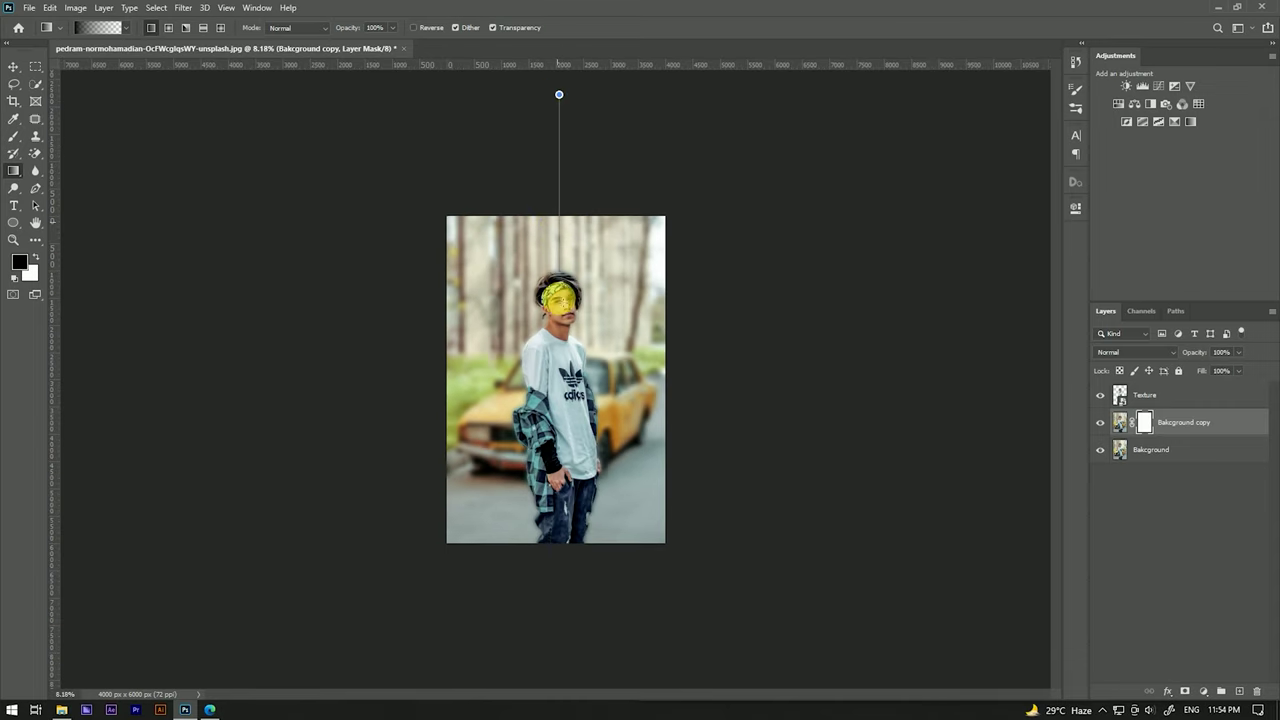
{"action": "left_click_drag", "start_coordinate": [551, 151], "coordinate": [569, 566]}
{"action": "scroll", "coordinate": [549, 286], "scroll_direction": "up", "scroll_amount": 1}
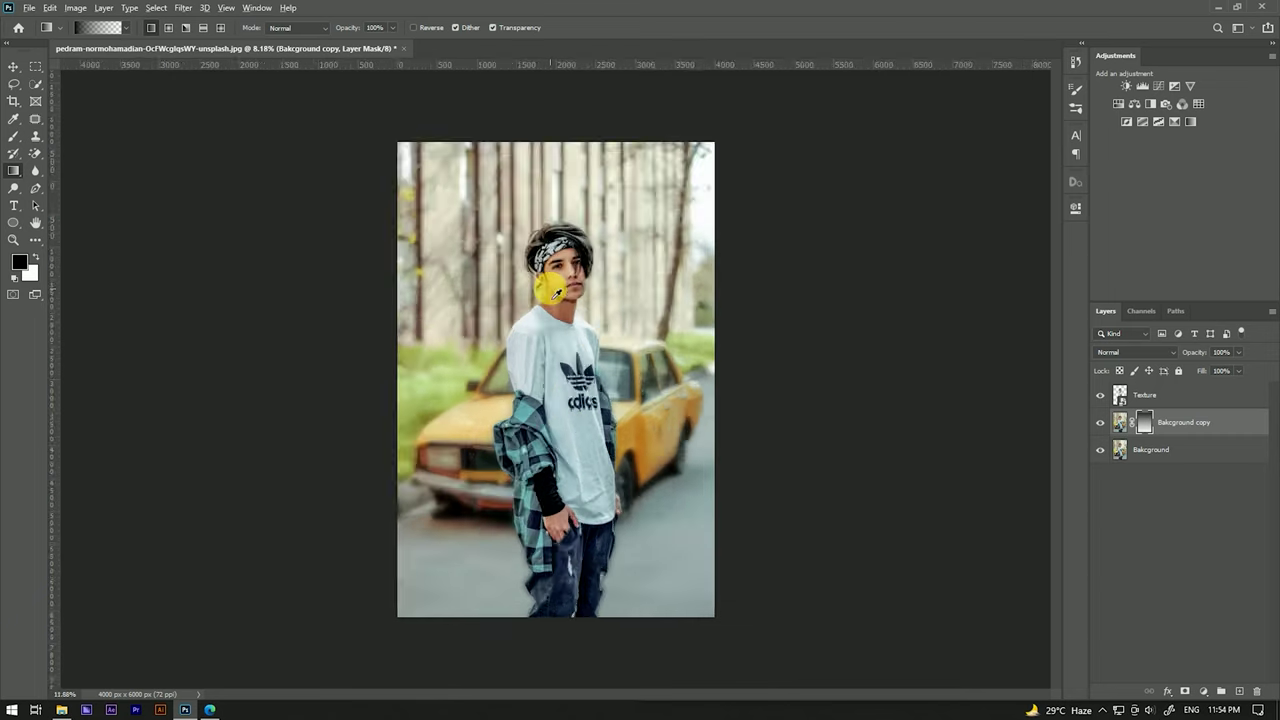
{"action": "scroll", "coordinate": [549, 286], "scroll_direction": "up", "scroll_amount": 2}
{"action": "scroll", "coordinate": [549, 286], "scroll_direction": "down", "scroll_amount": 1}
Select the Texture layer and add a Hue/Saturation adjustment layer above it.
{"action": "key", "text": "v"}
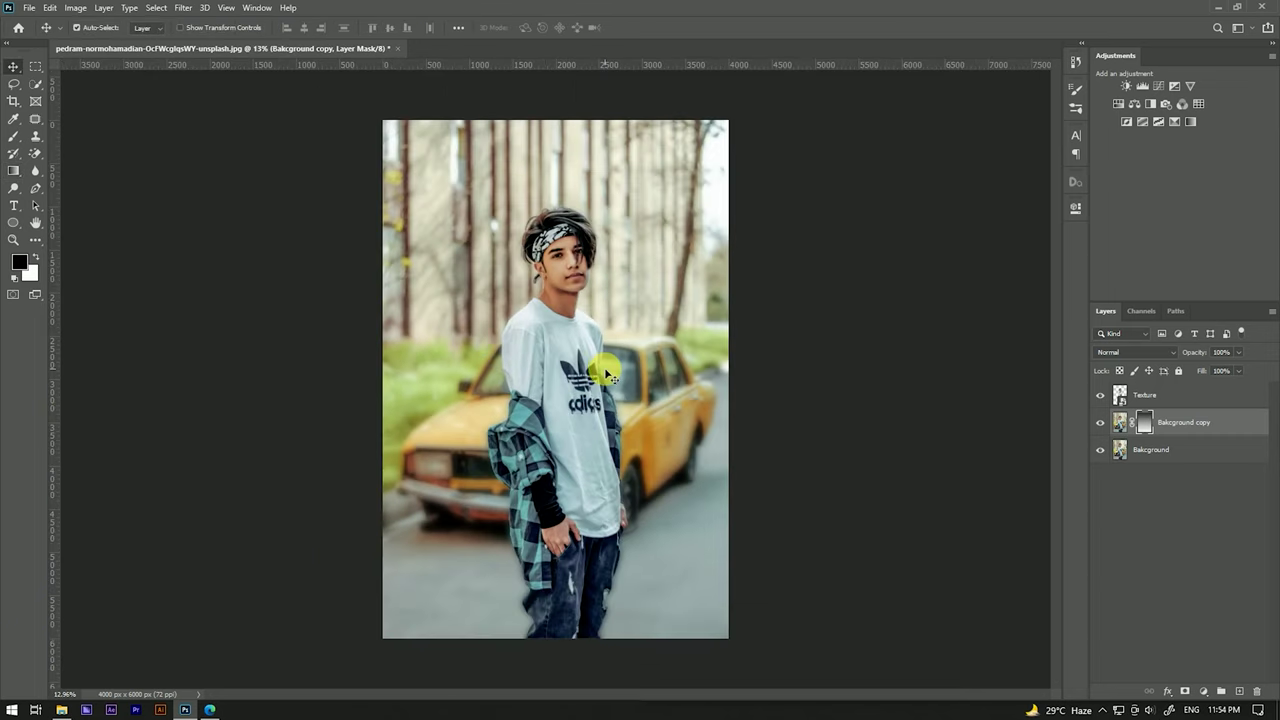
{"action": "left_click", "coordinate": [1183, 398]}
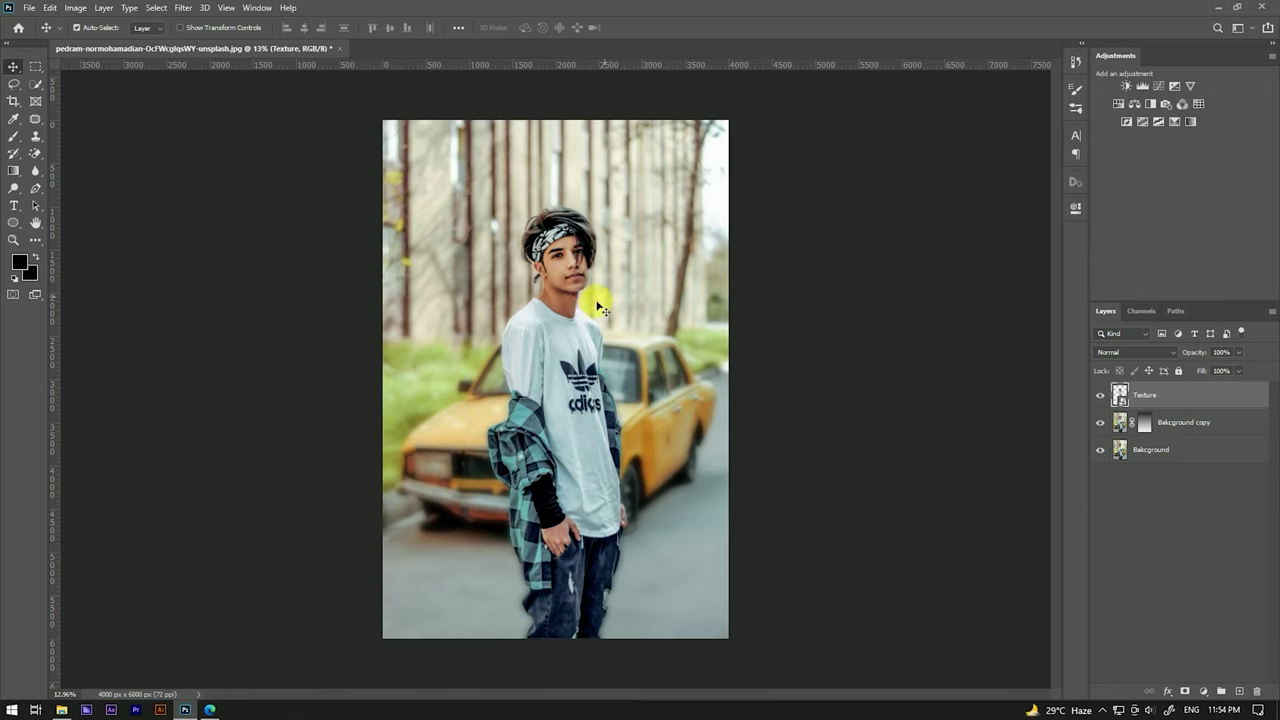
{"action": "scroll", "coordinate": [597, 288], "scroll_direction": "up", "scroll_amount": 1}
{"action": "scroll", "coordinate": [597, 288], "scroll_direction": "up", "scroll_amount": 1}
{"action": "scroll", "coordinate": [586, 263], "scroll_direction": "down", "scroll_amount": 2}
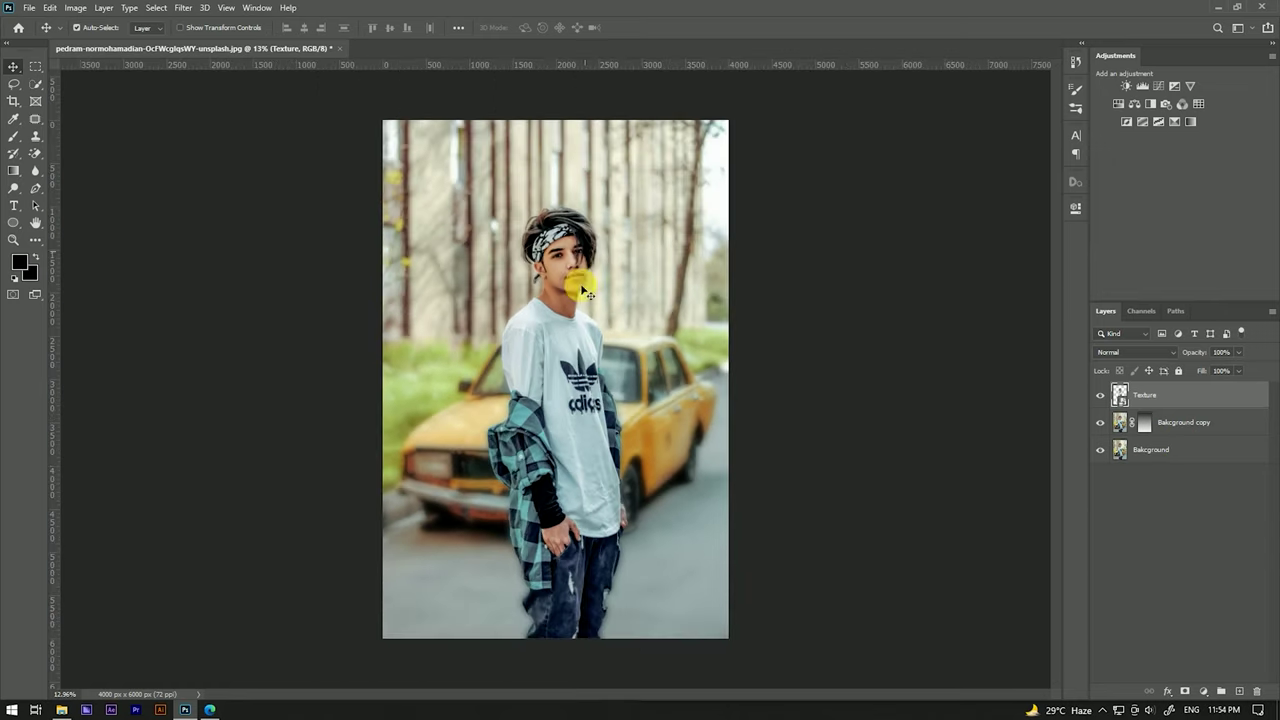
{"action": "left_click", "coordinate": [1185, 691]}
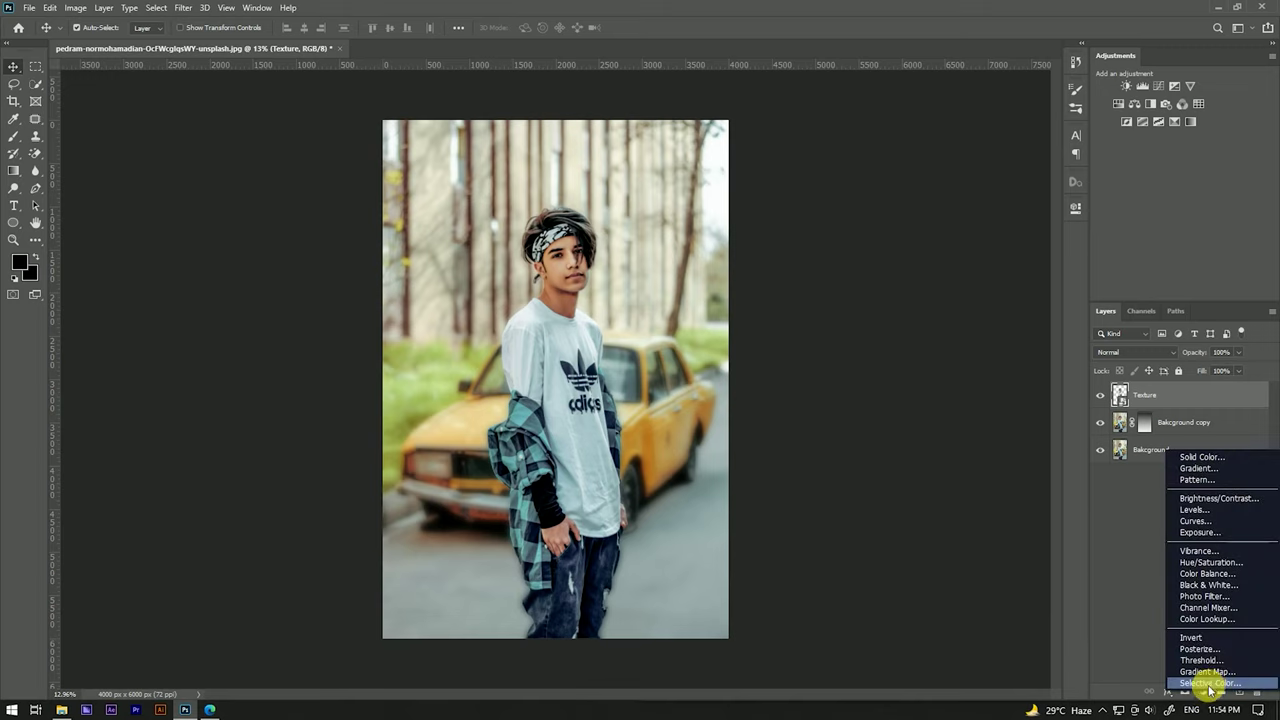
{"action": "left_click", "coordinate": [1200, 565]}
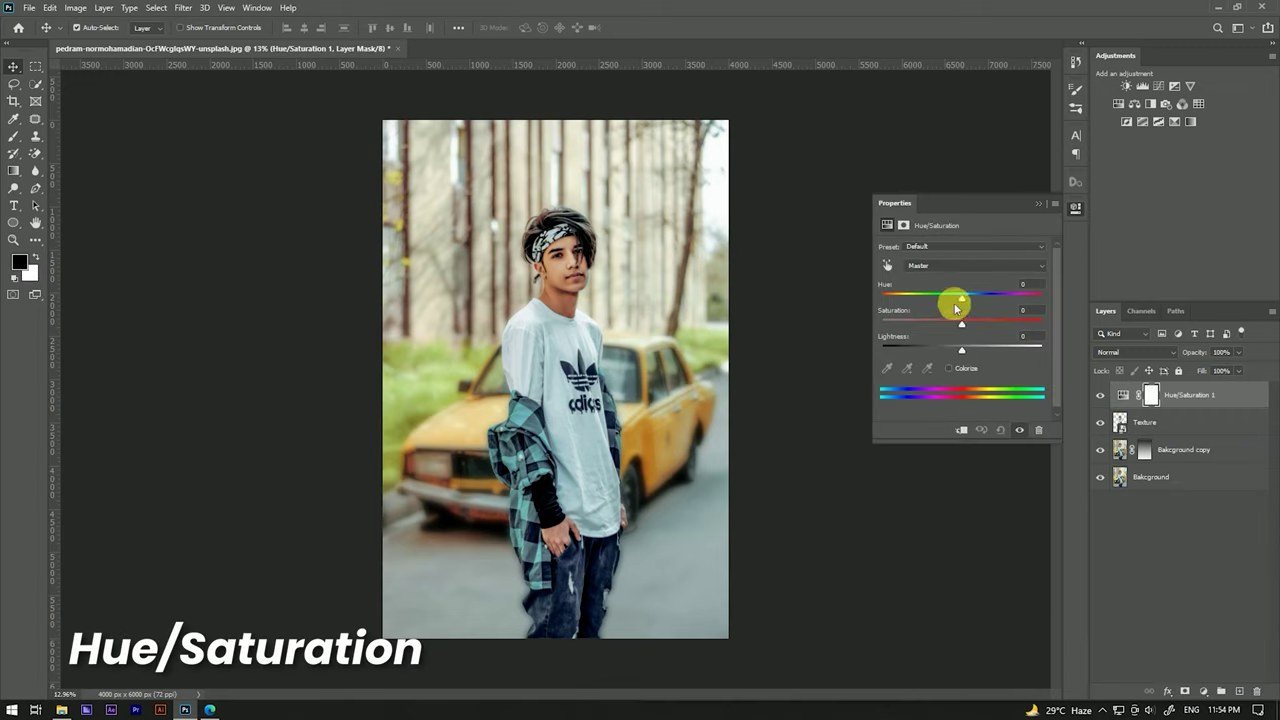
Set Master Hue -2, Saturation +6, then Cyans Hue +24, Saturation +11.
{"action": "left_click_drag", "start_coordinate": [962, 302], "coordinate": [960, 302]}
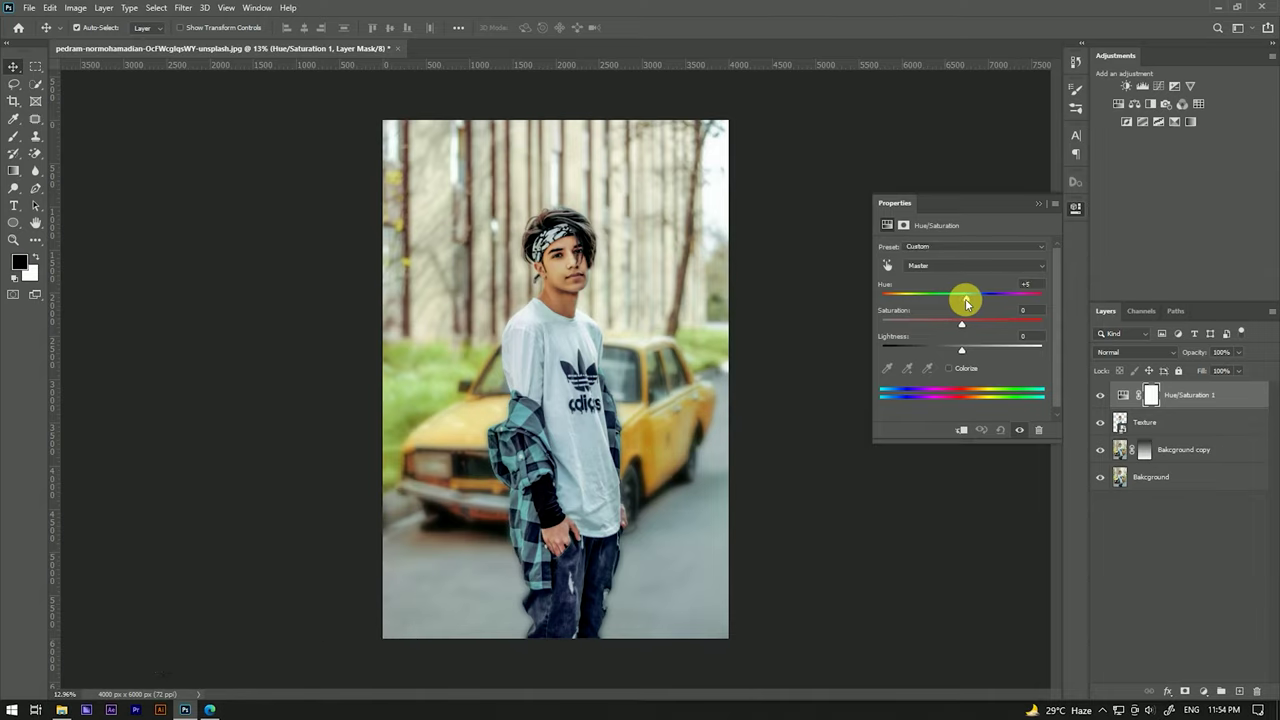
{"action": "left_click_drag", "start_coordinate": [962, 324], "coordinate": [968, 326]}
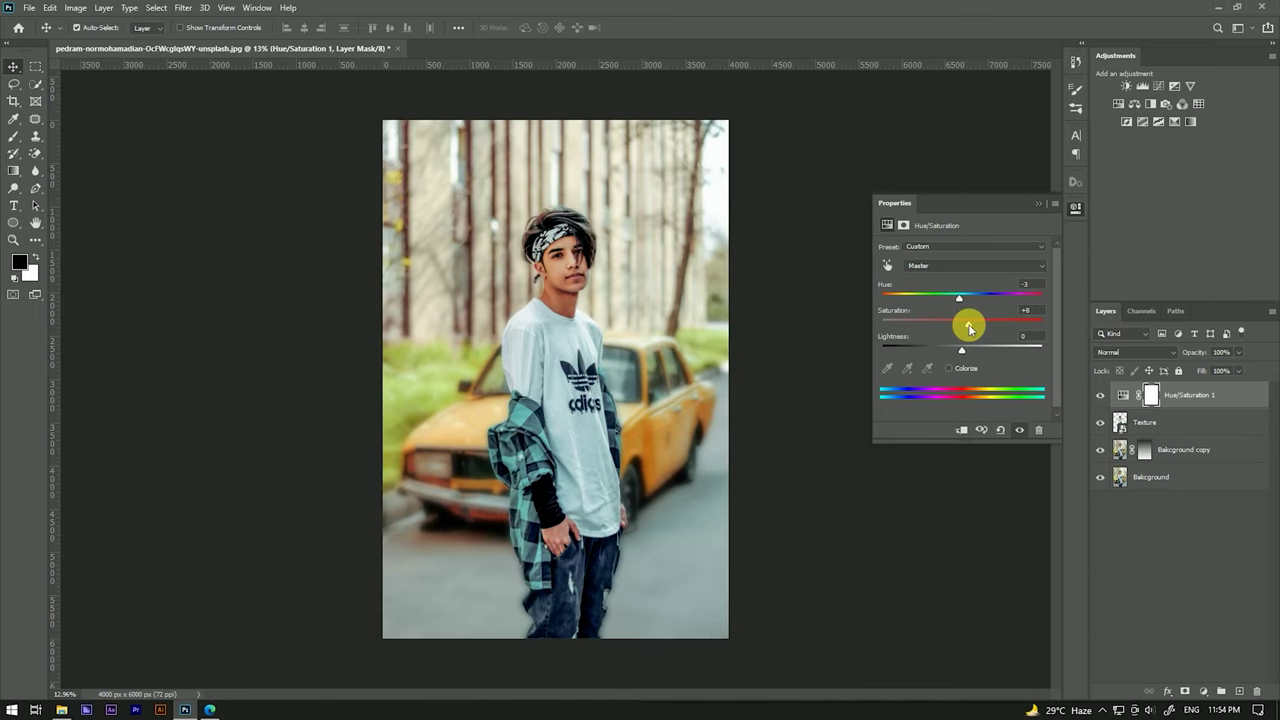
{"action": "left_click", "coordinate": [940, 266]}
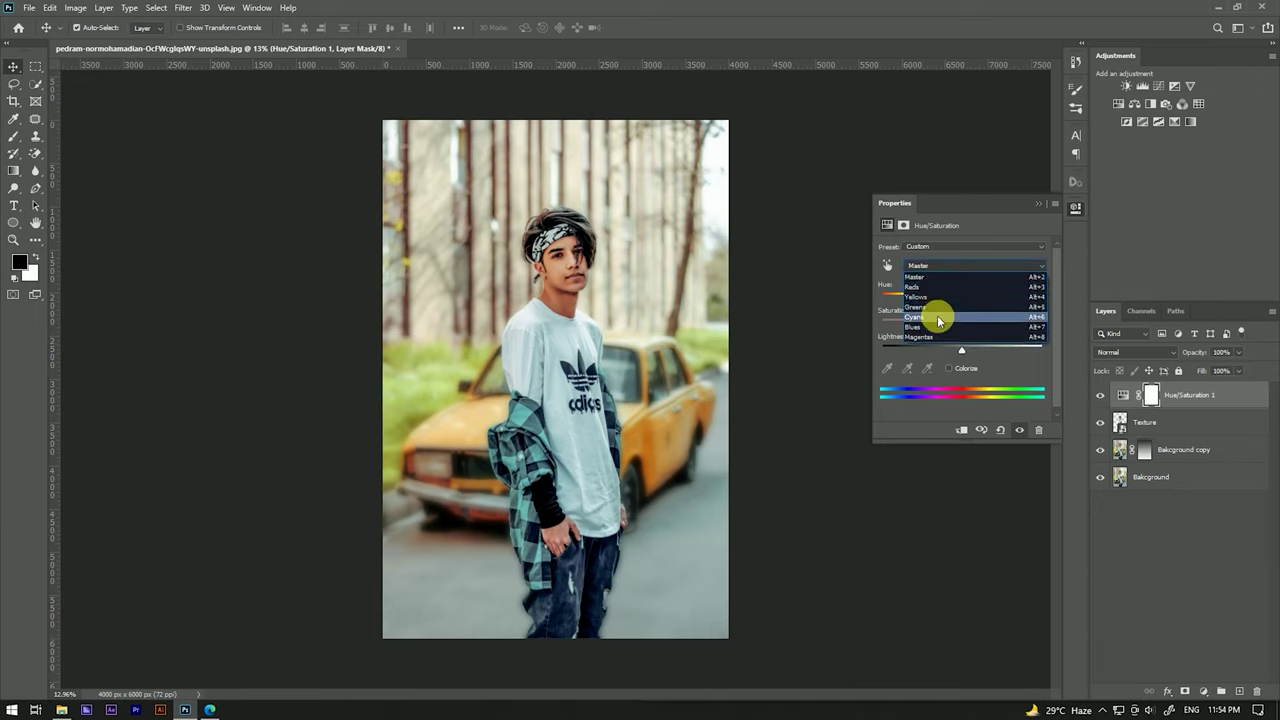
{"action": "left_click", "coordinate": [937, 316]}
{"action": "left_click_drag", "start_coordinate": [962, 324], "coordinate": [981, 299]}
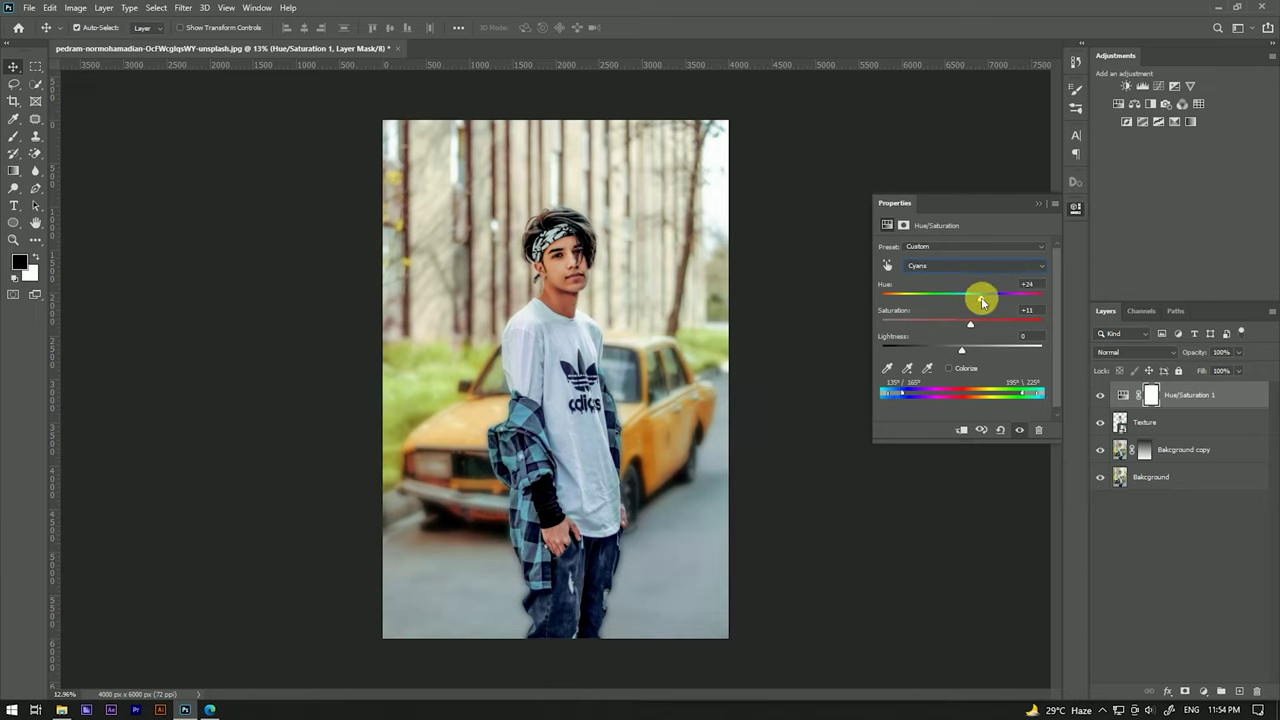
{"action": "left_click", "coordinate": [1040, 206]}
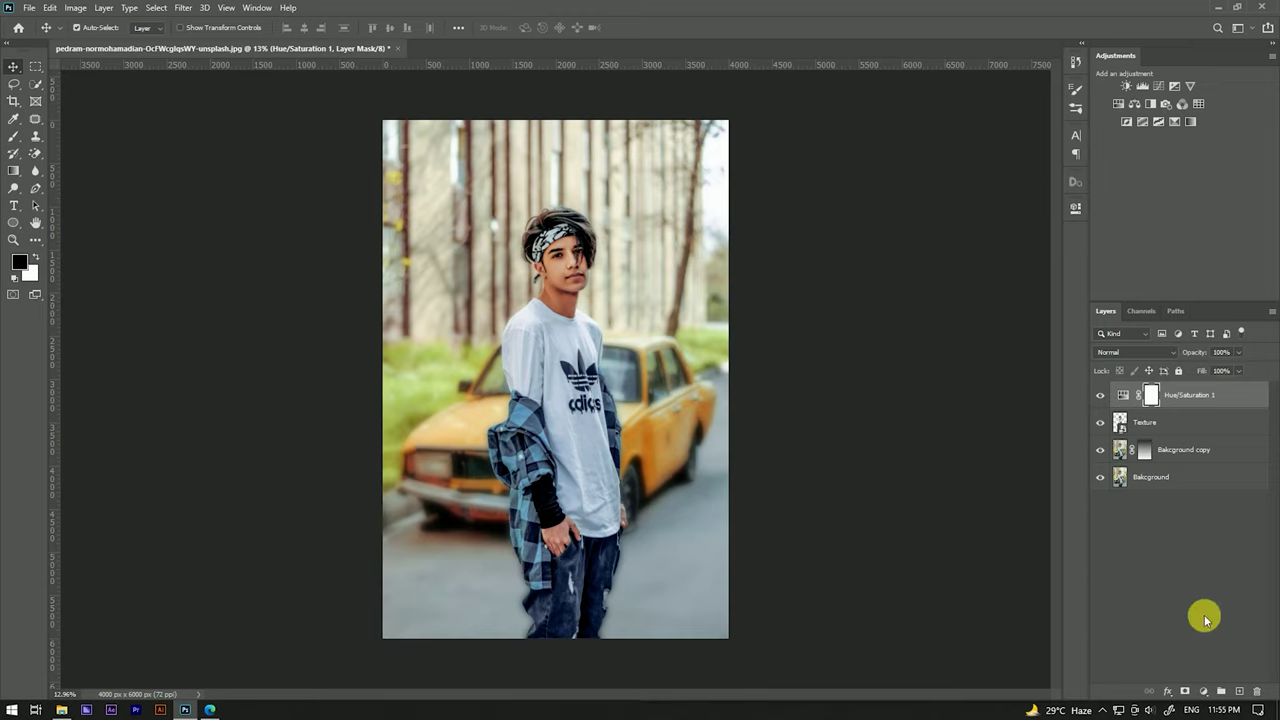
{"action": "left_click", "coordinate": [1204, 692]}
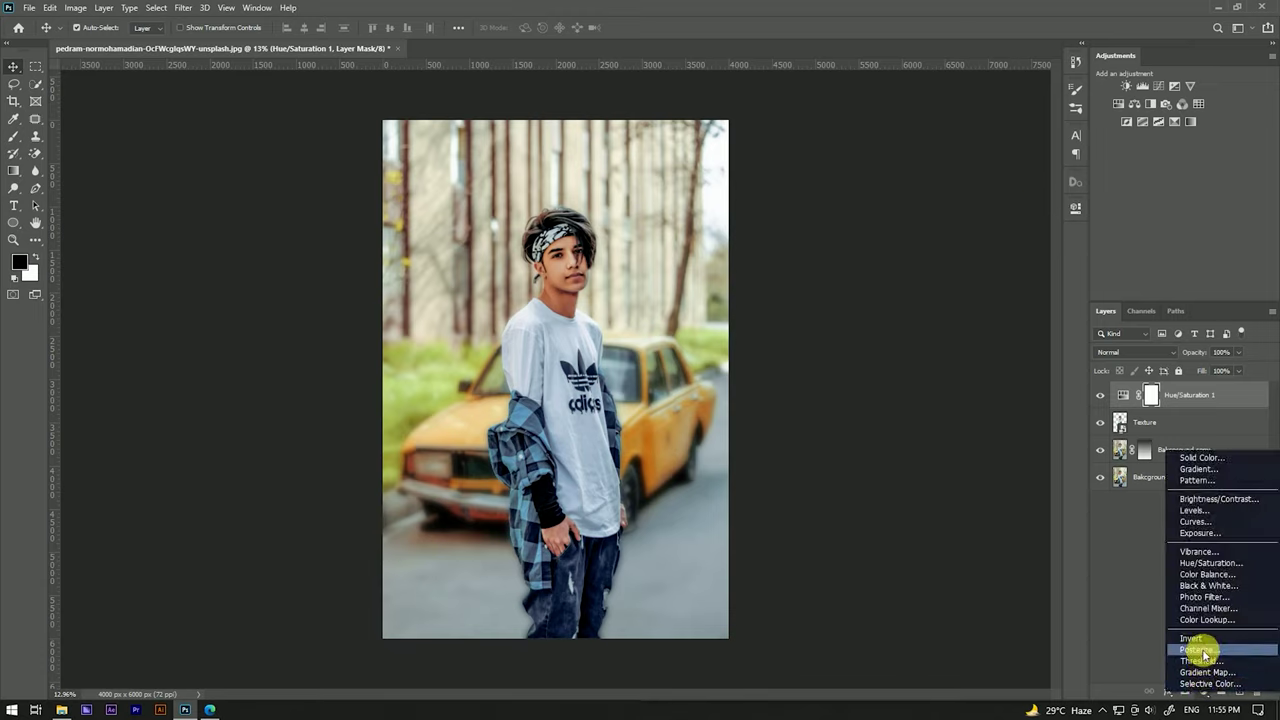
Add a Brightness/Contrast layer set to Brightness 3 and Contrast 35.
{"action": "left_click", "coordinate": [1203, 500]}
{"action": "left_click_drag", "start_coordinate": [963, 286], "coordinate": [958, 288]}
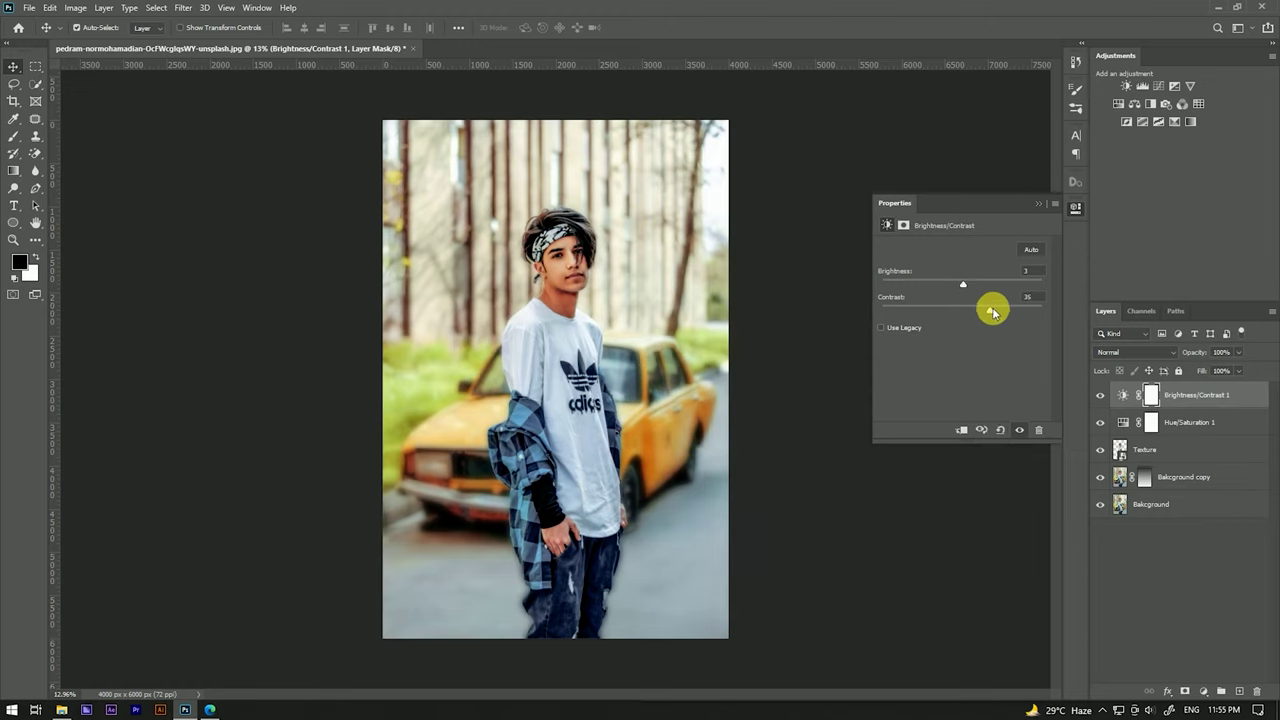
{"action": "left_click", "coordinate": [1039, 205]}
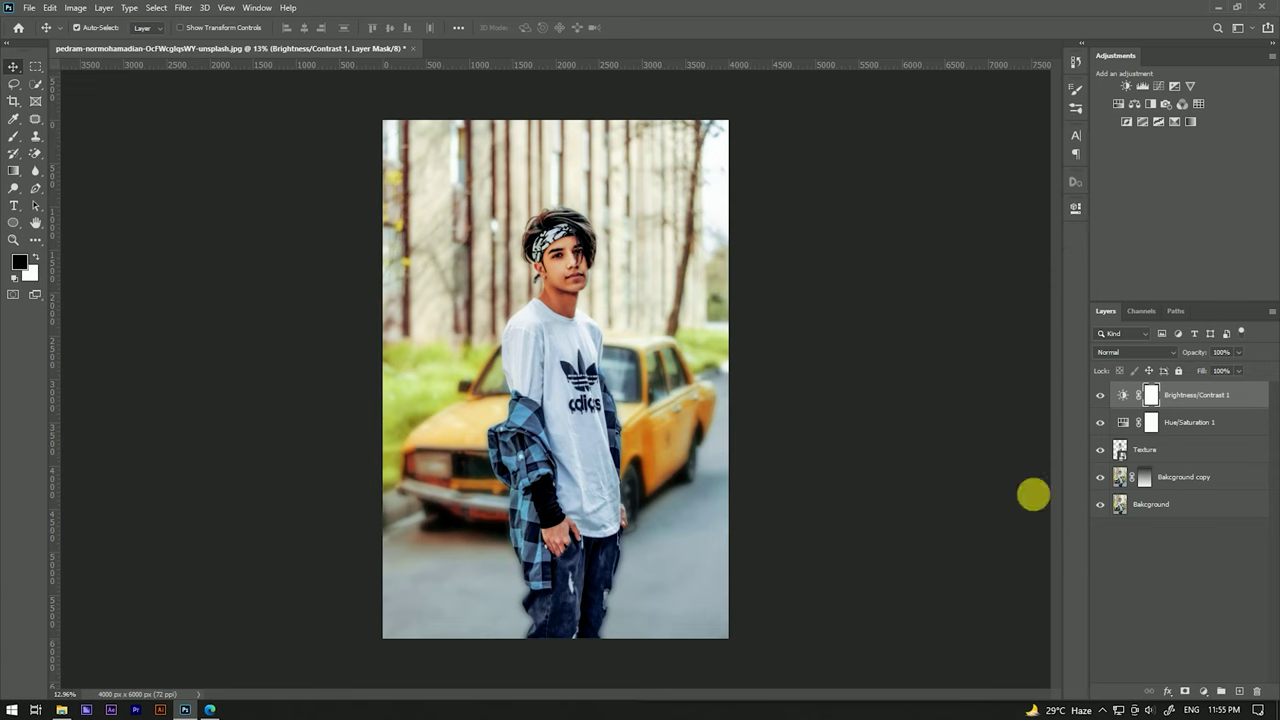
{"action": "scroll", "coordinate": [651, 329], "scroll_direction": "down", "scroll_amount": 3}
{"action": "scroll", "coordinate": [657, 333], "scroll_direction": "up", "scroll_amount": 3}
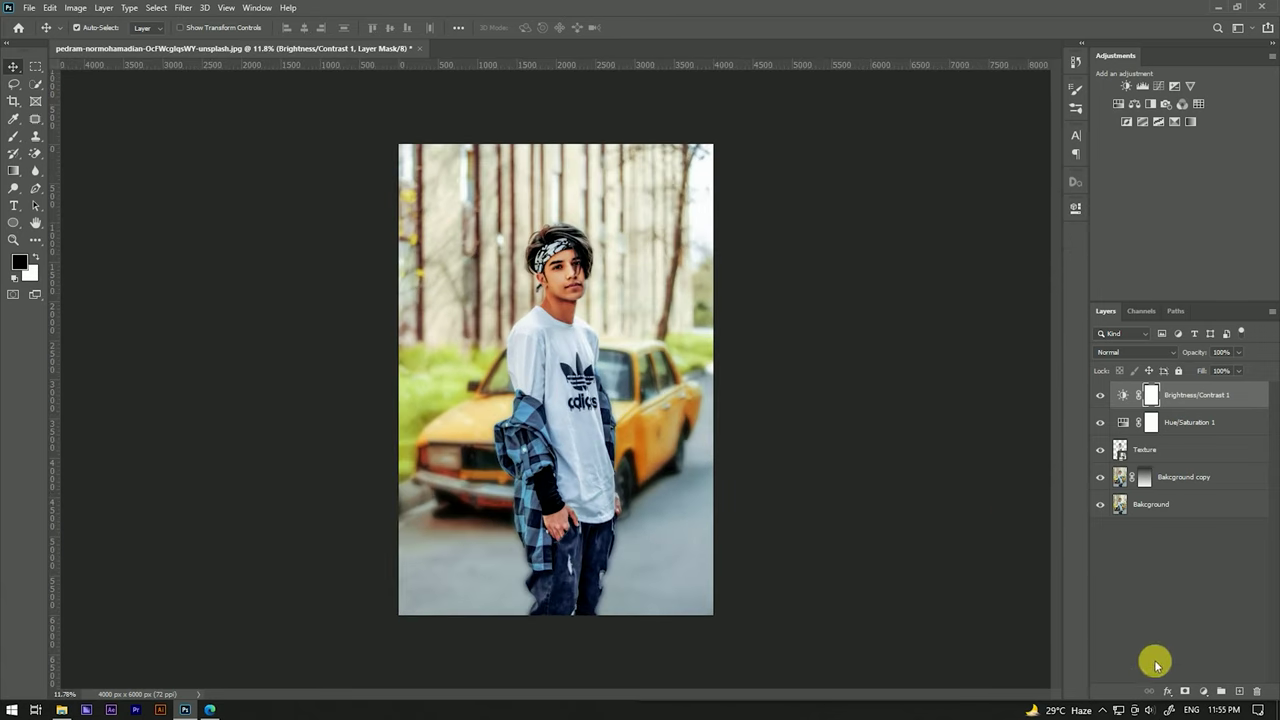
Add a Selective Color layer with Cyans set to Cyan +50 and Black +18.
{"action": "left_click", "coordinate": [1203, 692]}
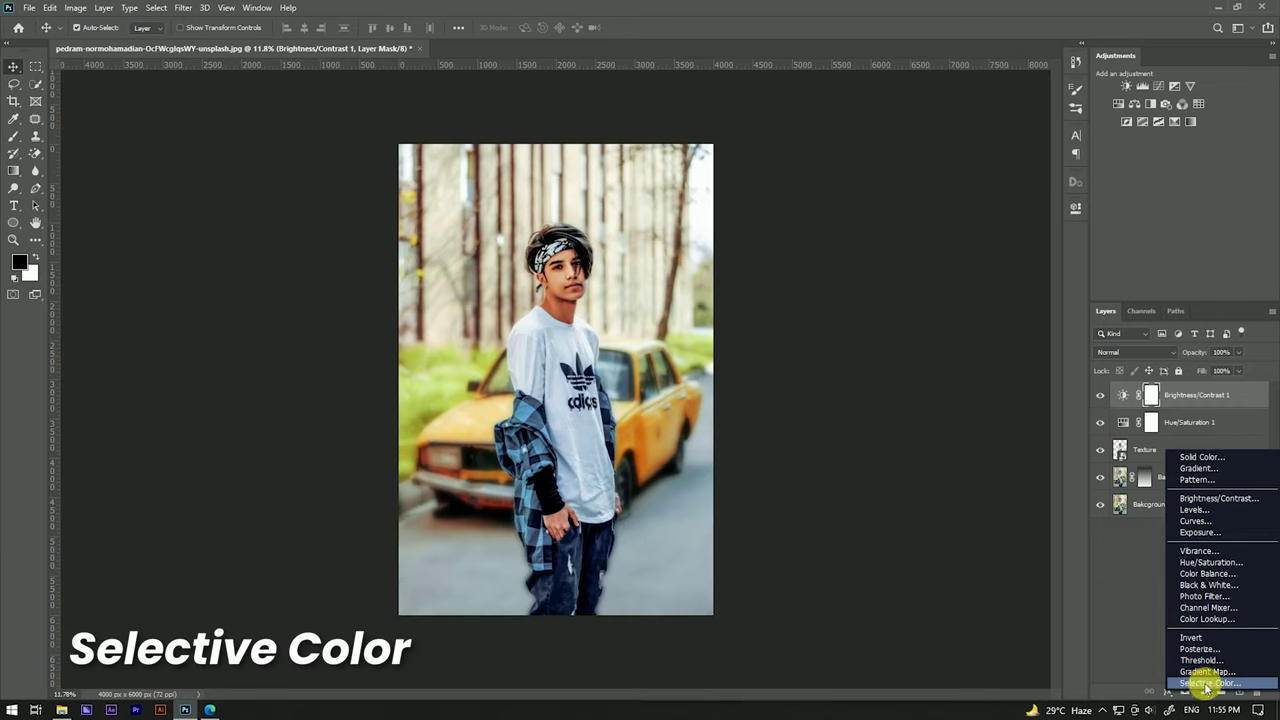
{"action": "left_click", "coordinate": [1207, 684]}
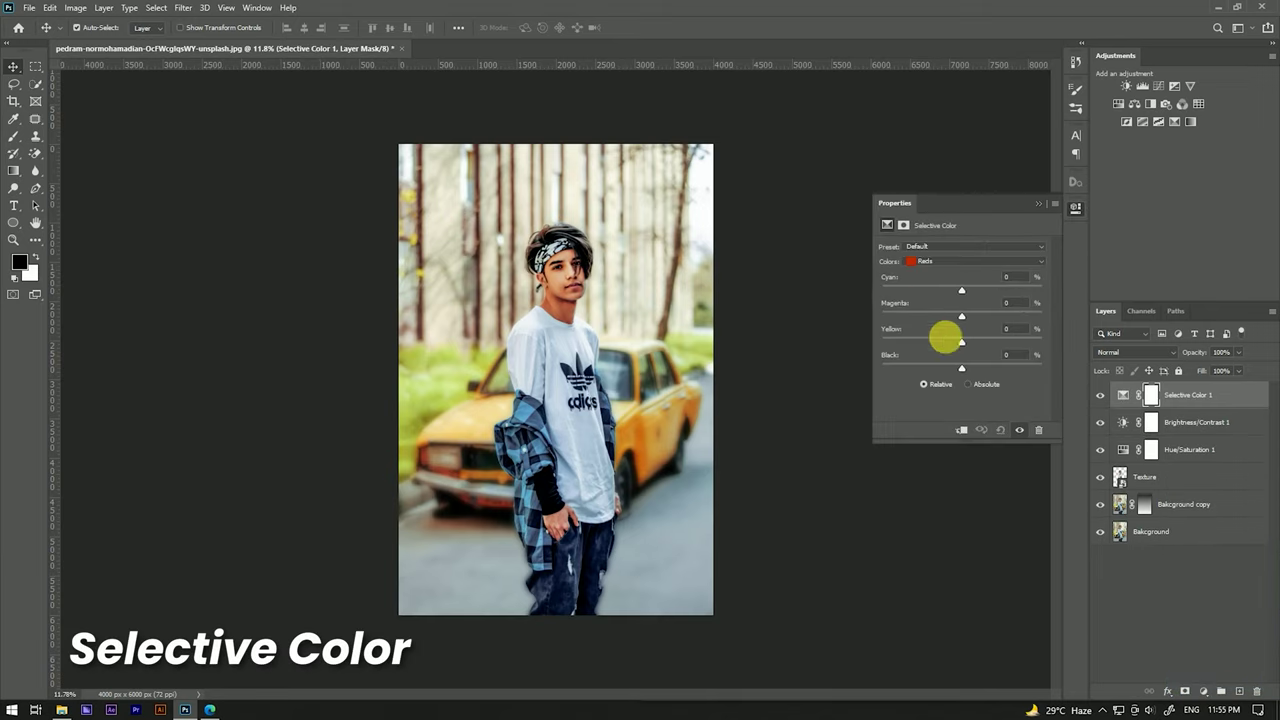
{"action": "left_click", "coordinate": [942, 262]}
{"action": "left_click", "coordinate": [943, 295]}
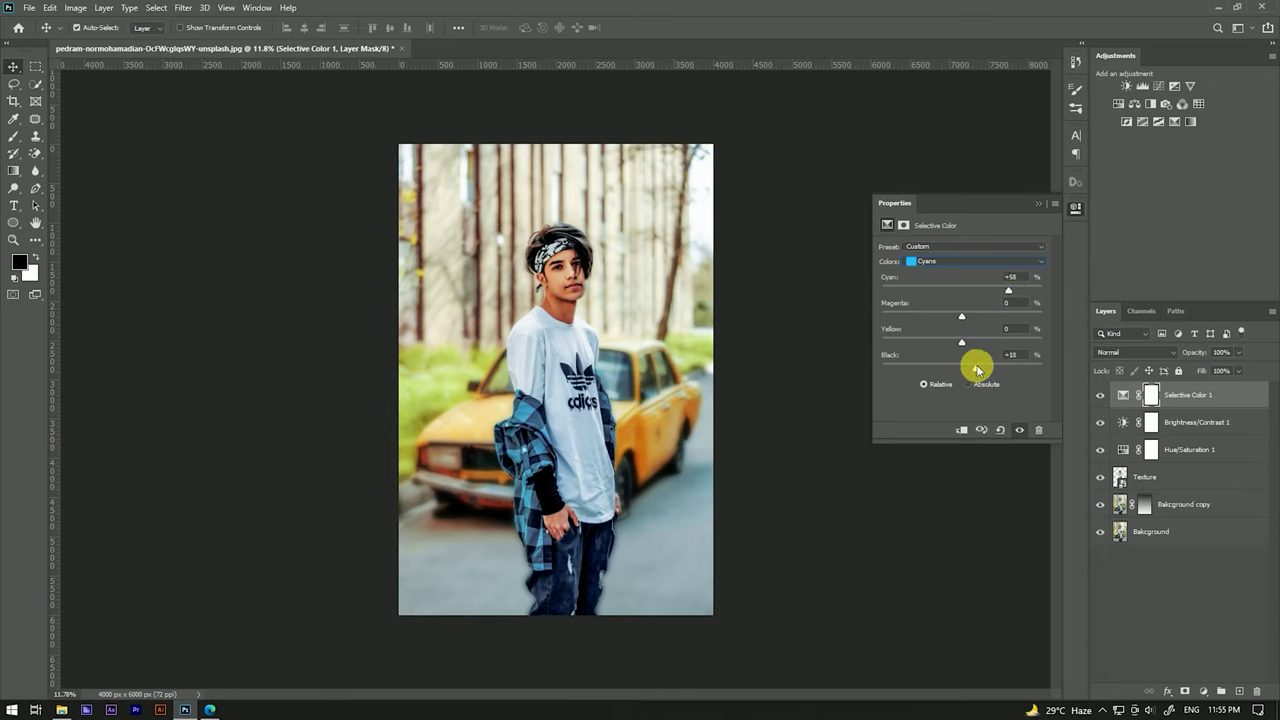
{"action": "left_click", "coordinate": [1037, 204]}
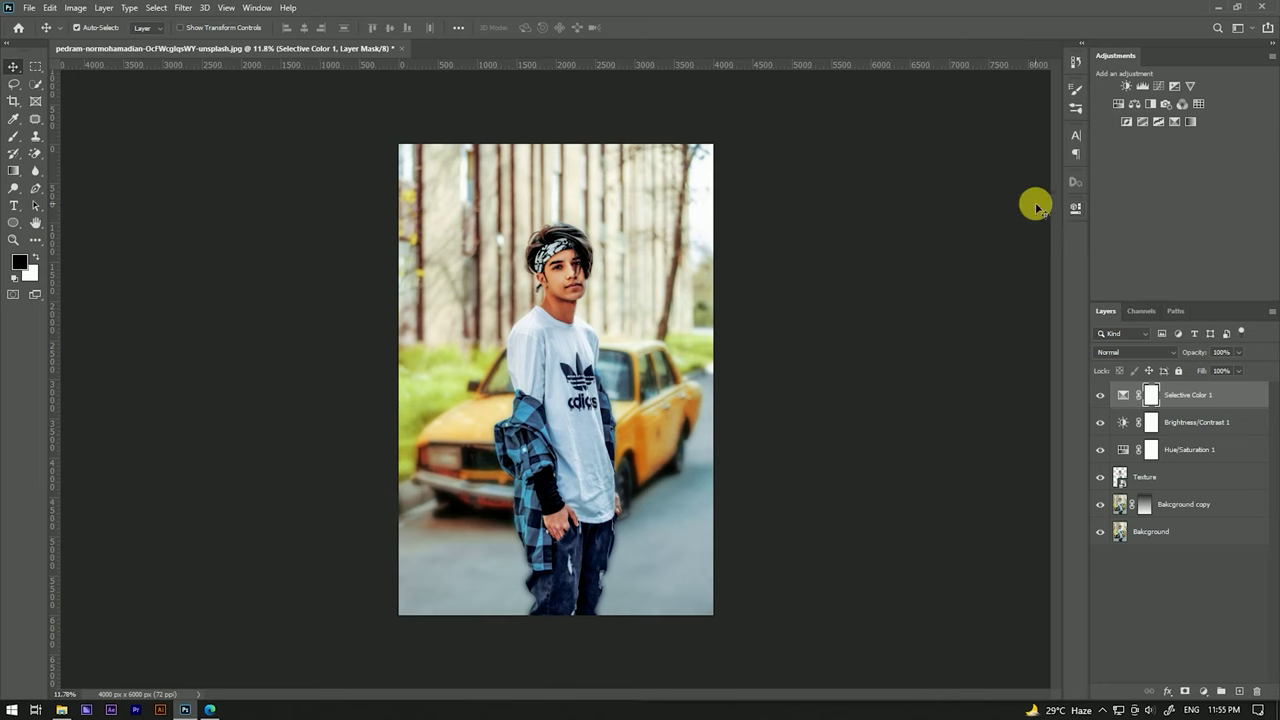
{"action": "scroll", "coordinate": [625, 295], "scroll_direction": "down", "scroll_amount": 2}
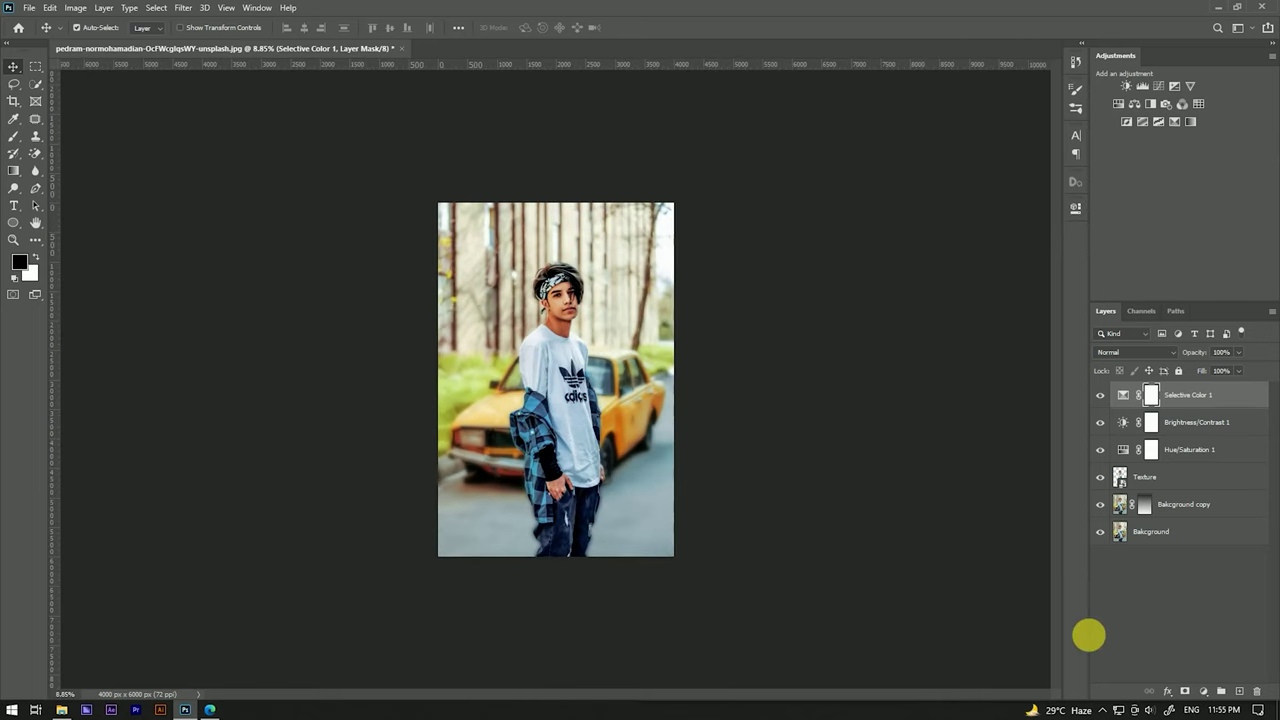
{"action": "left_click", "coordinate": [1203, 691]}
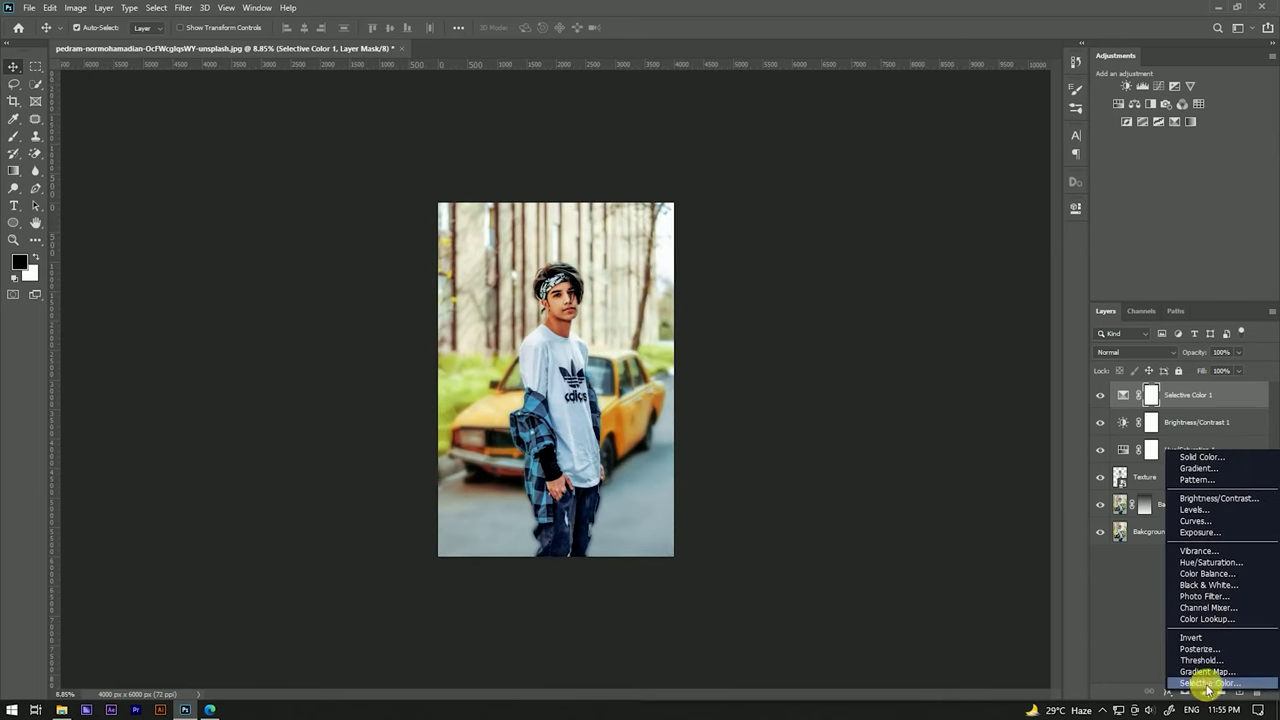
Add a Curves layer with a midtone point lifting the RGB curve slightly.
{"action": "left_click", "coordinate": [1195, 521]}
{"action": "left_click", "coordinate": [975, 341]}
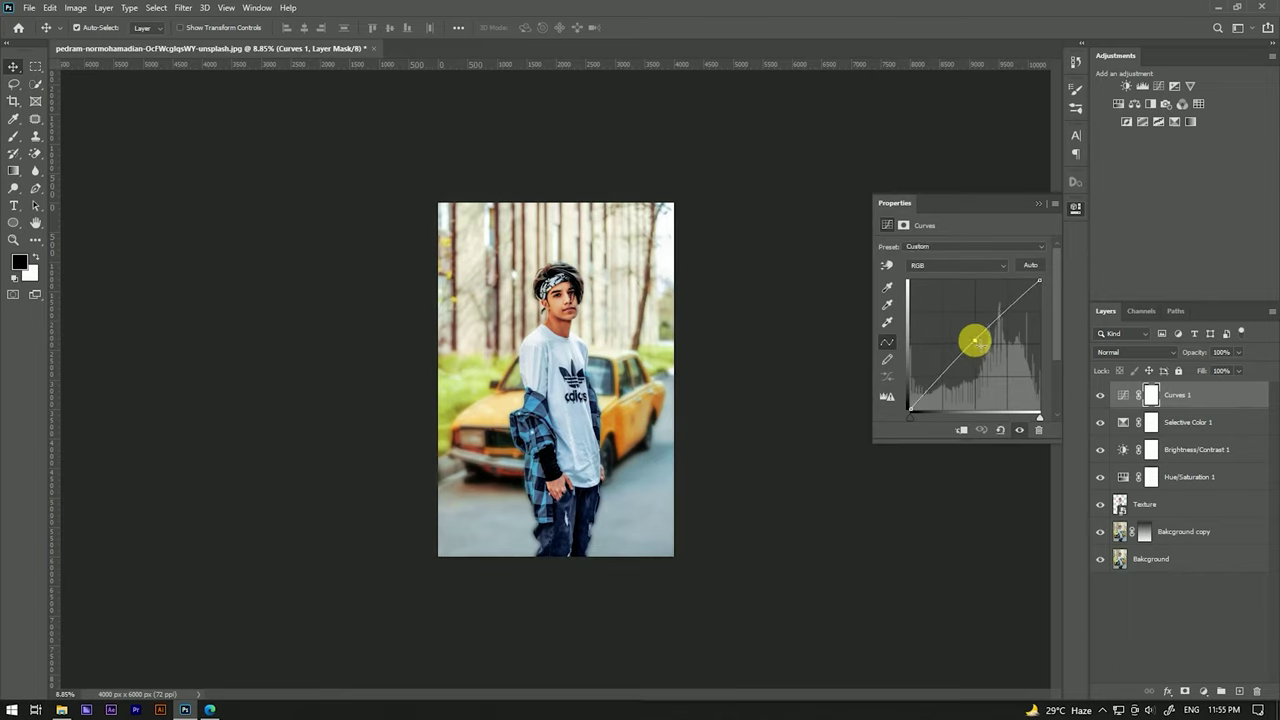
{"action": "left_click", "coordinate": [1040, 210]}
{"action": "scroll", "coordinate": [615, 290], "scroll_direction": "up", "scroll_amount": 3}
{"action": "scroll", "coordinate": [605, 275], "scroll_direction": "up", "scroll_amount": 2}
{"action": "scroll", "coordinate": [605, 275], "scroll_direction": "down", "scroll_amount": 3}
{"action": "scroll", "coordinate": [606, 276], "scroll_direction": "down", "scroll_amount": 2}
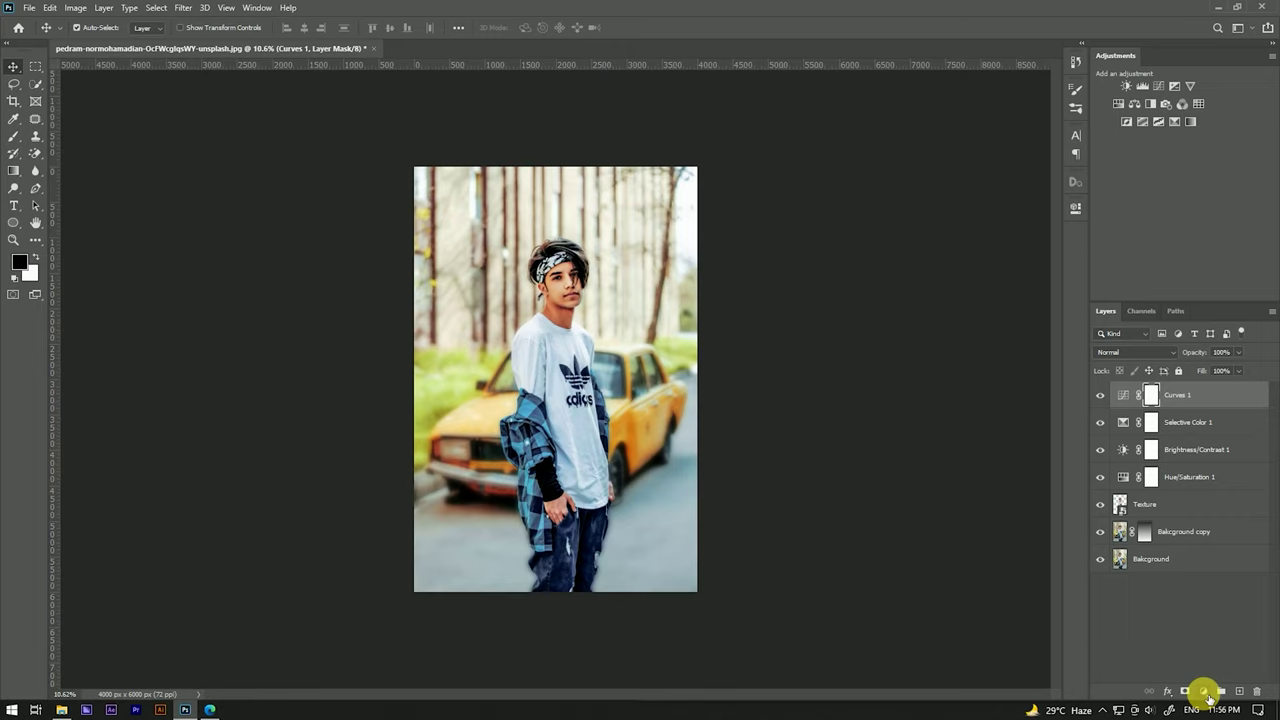
{"action": "left_click", "coordinate": [1208, 694]}
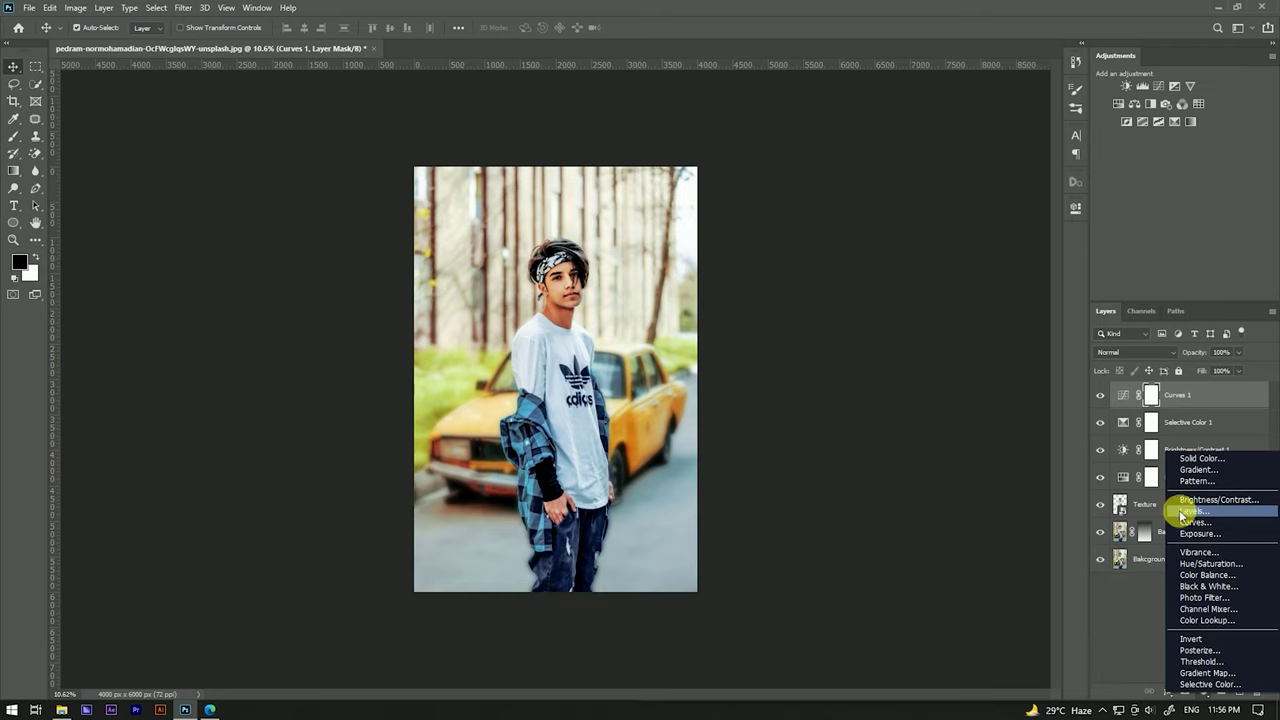
Add a Levels layer with input levels 14, 1.00 and 249.
{"action": "left_click", "coordinate": [1192, 511]}
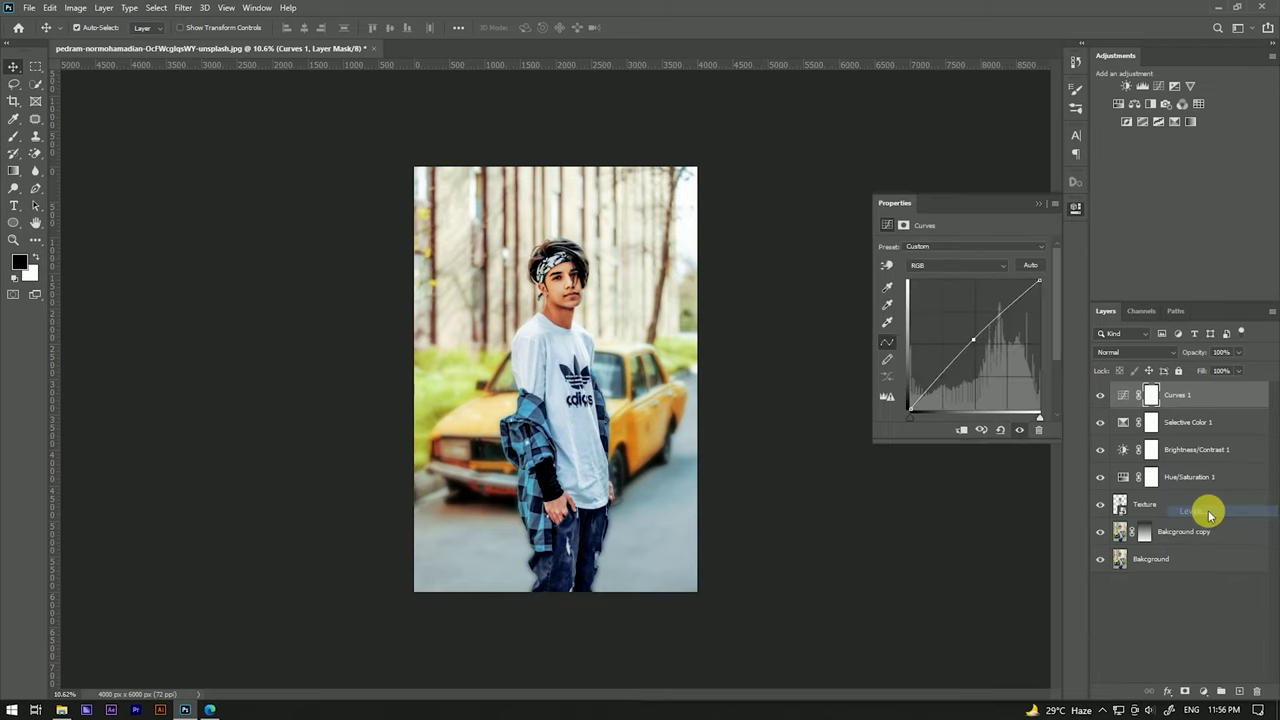
{"action": "left_click_drag", "start_coordinate": [902, 348], "coordinate": [921, 349]}
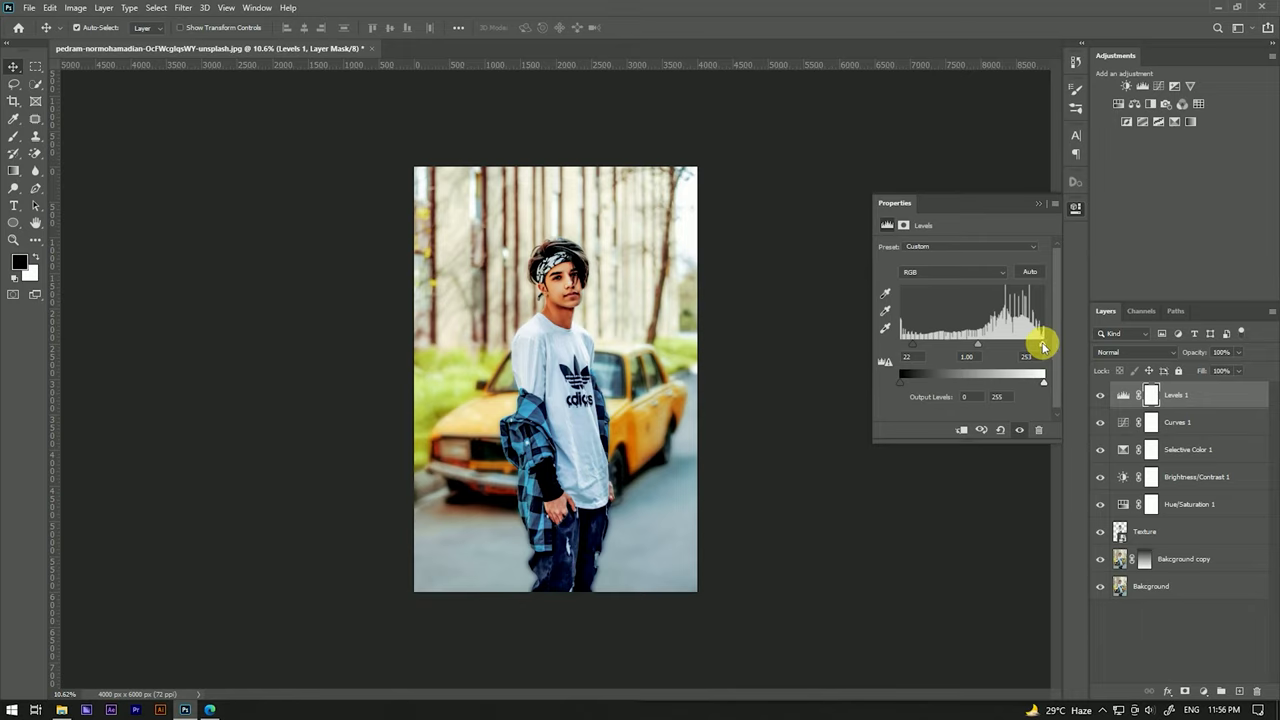
{"action": "left_click_drag", "start_coordinate": [1043, 346], "coordinate": [1040, 346]}
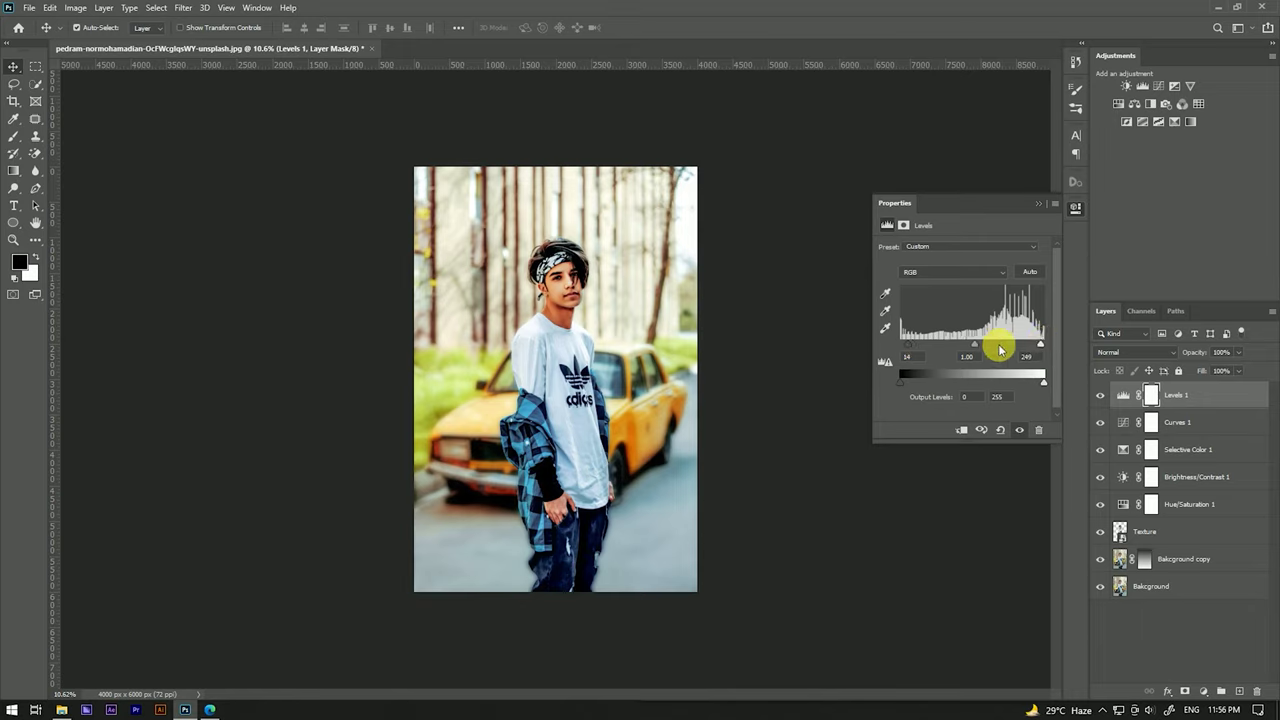
{"action": "left_click", "coordinate": [1038, 203]}
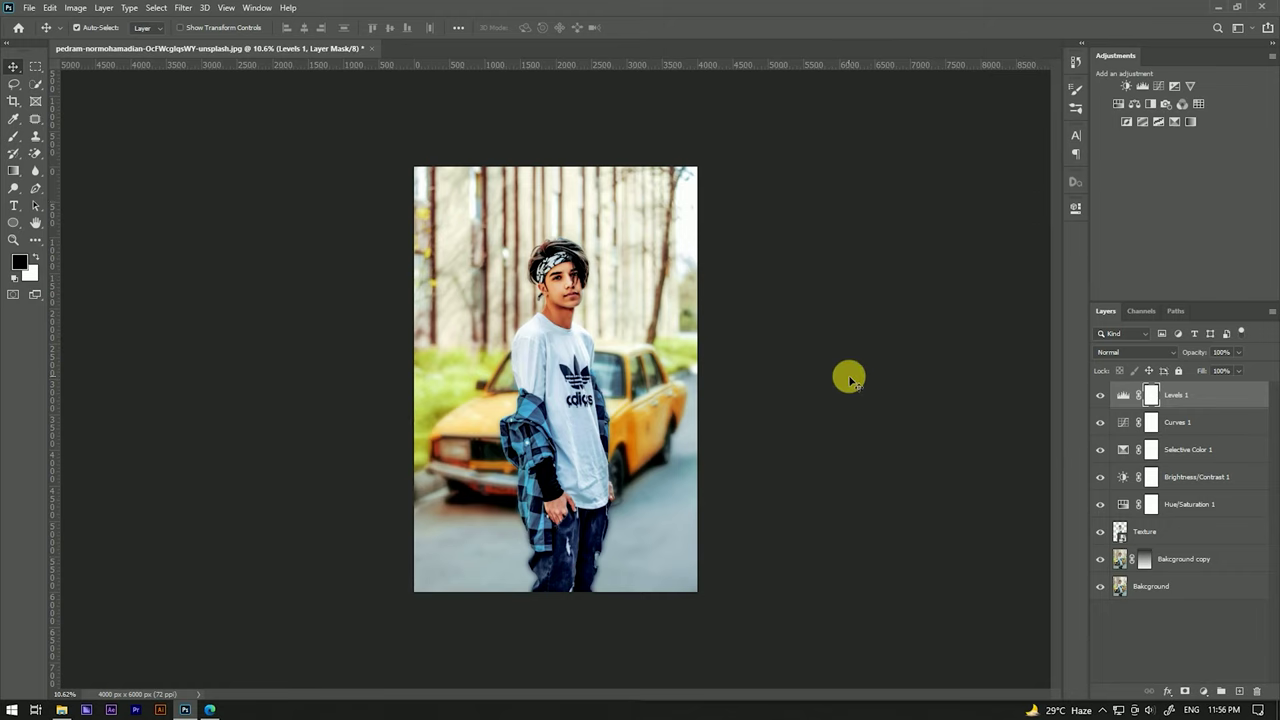
{"action": "left_click", "coordinate": [1223, 395]}
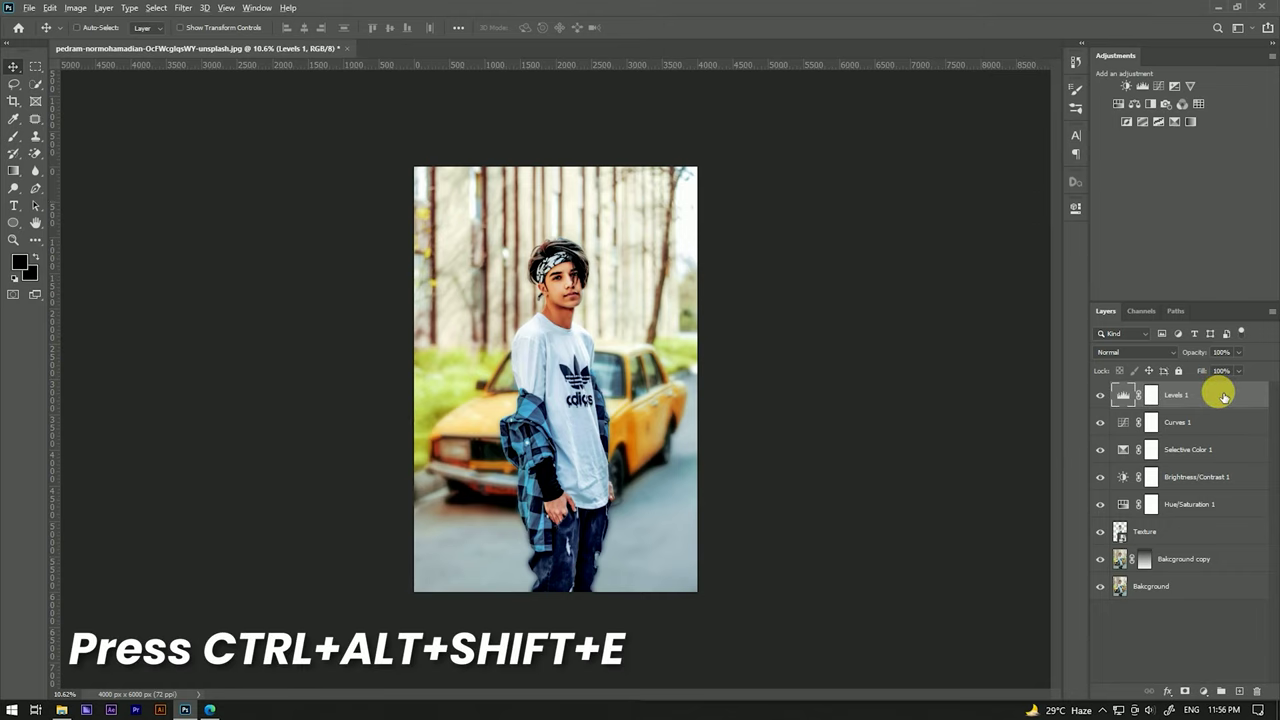
Stamp all visible layers into a new layer named Color and make it a Smart Object.
{"action": "key", "text": "ctrl+alt+shift+e"}
{"action": "type", "text": "Color"}
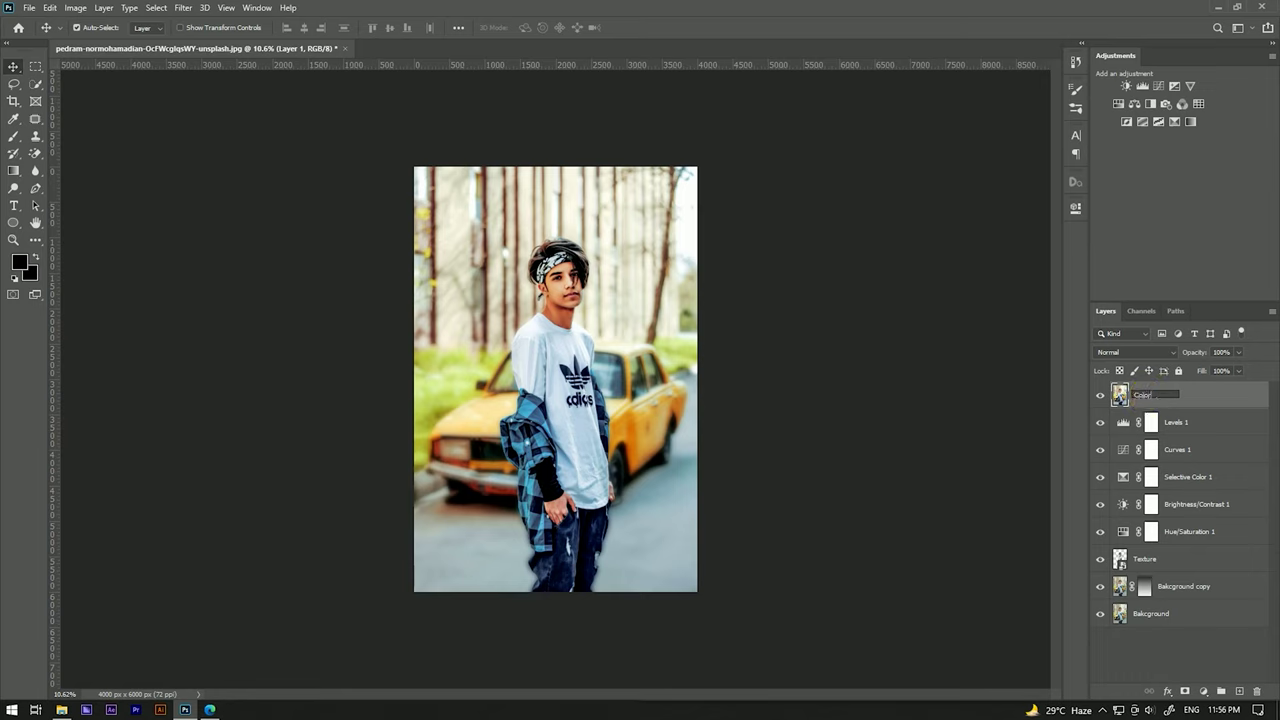
{"action": "key", "text": "Return"}
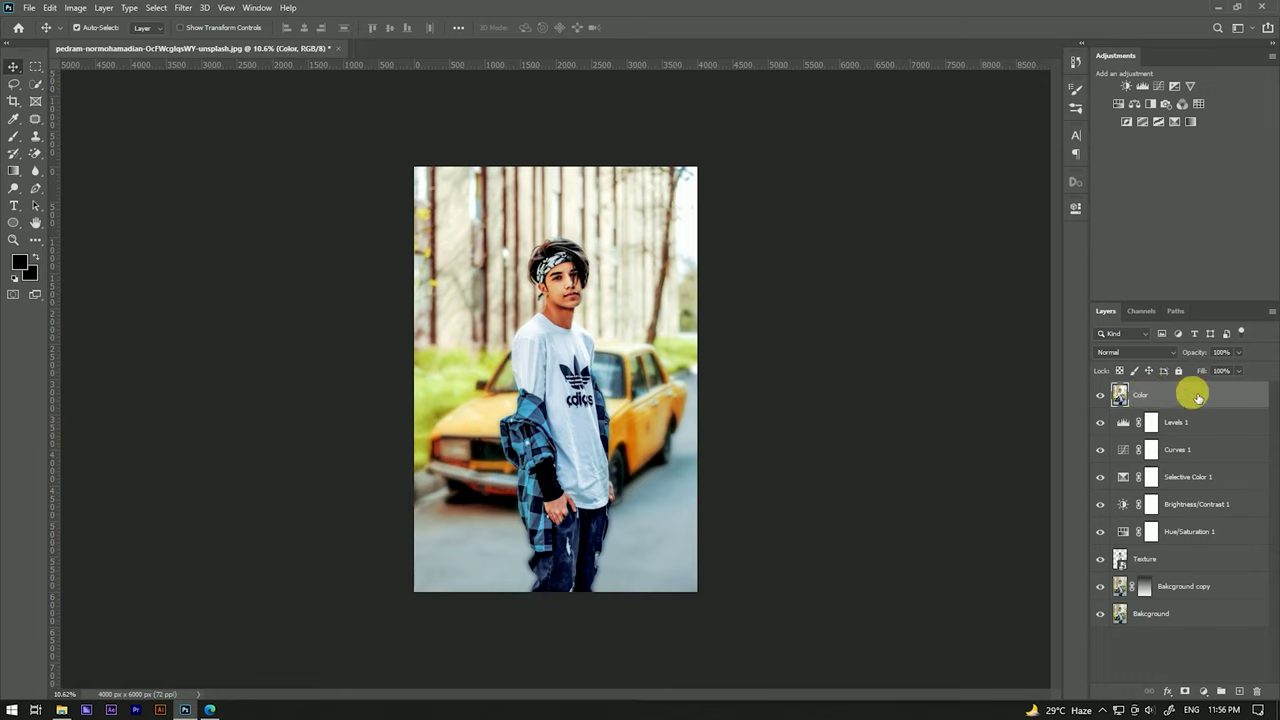
{"action": "right_click", "coordinate": [1198, 397]}
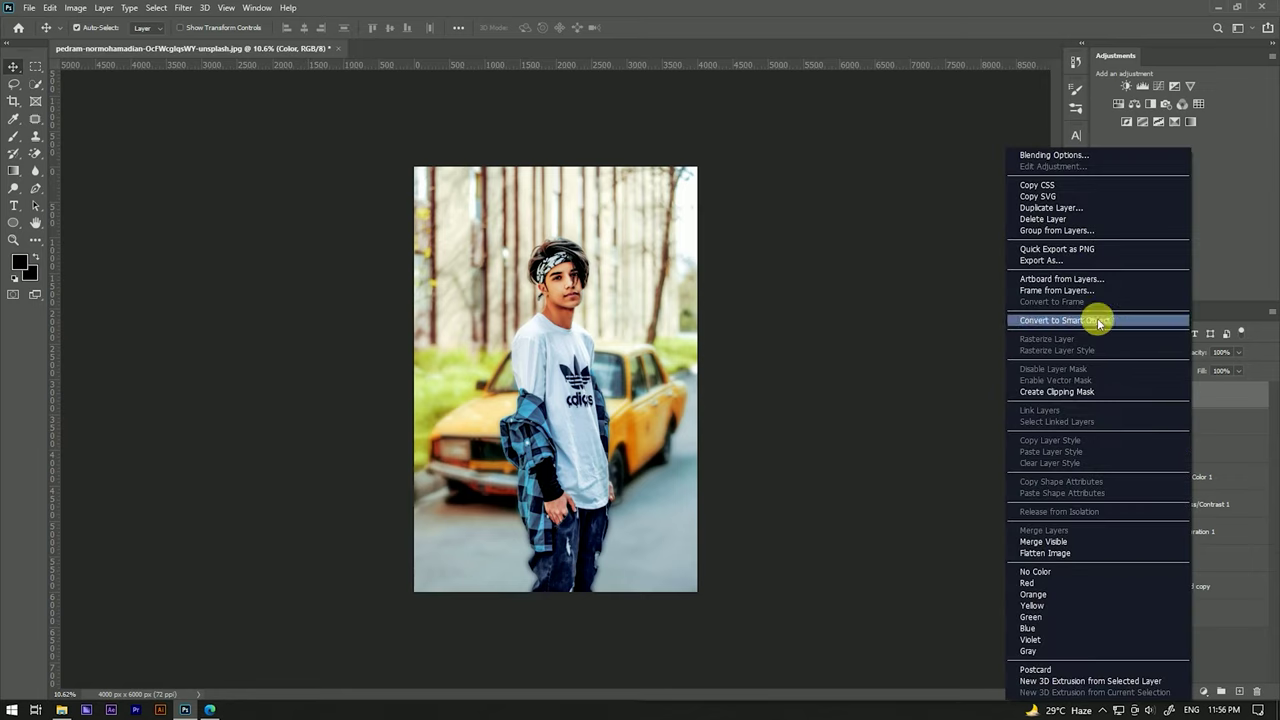
{"action": "left_click", "coordinate": [1054, 320]}
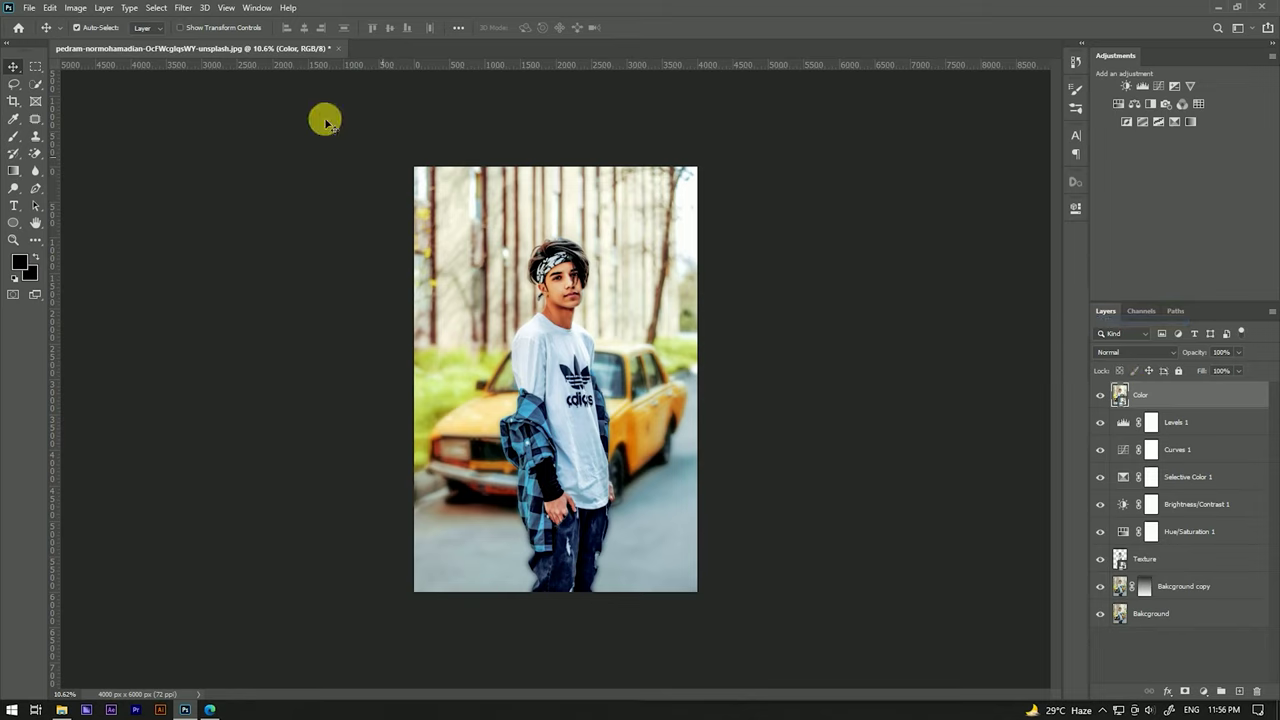
{"action": "left_click", "coordinate": [183, 9]}
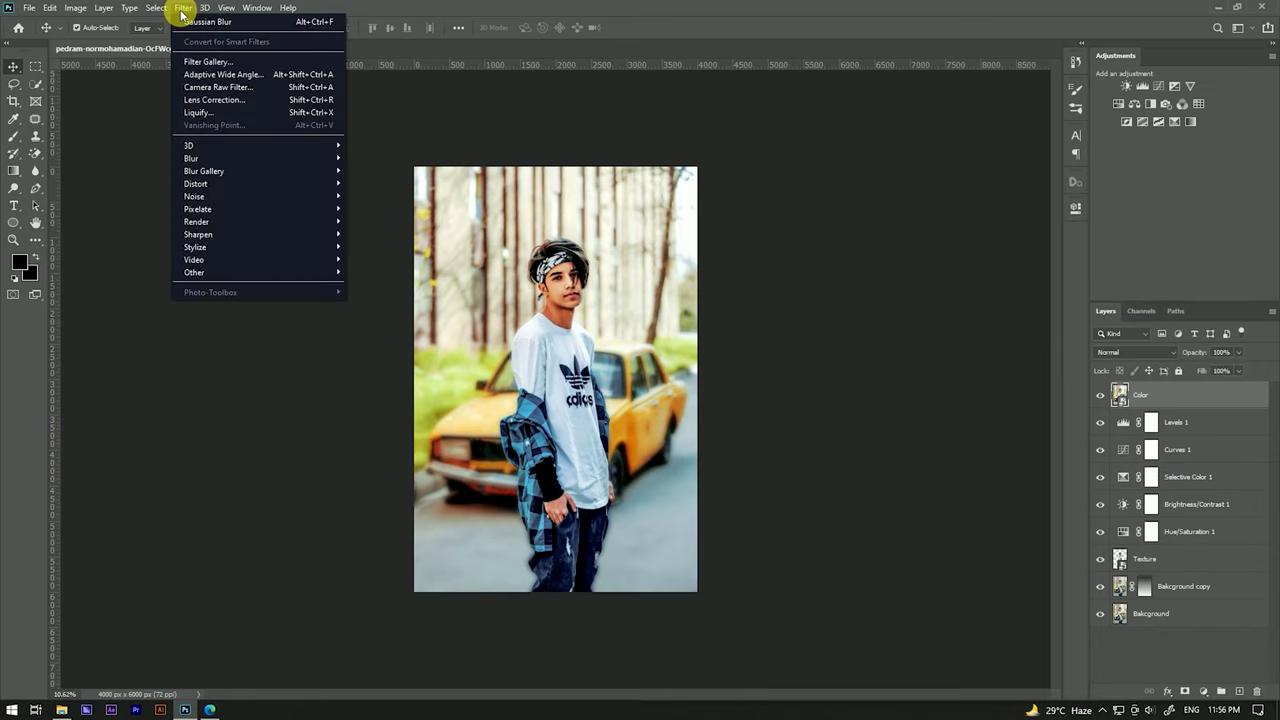
Apply Camera Raw to Color: Temperature -15, Exposure -0.45, Whites +18, Vibrance +2.
{"action": "left_click", "coordinate": [253, 88]}
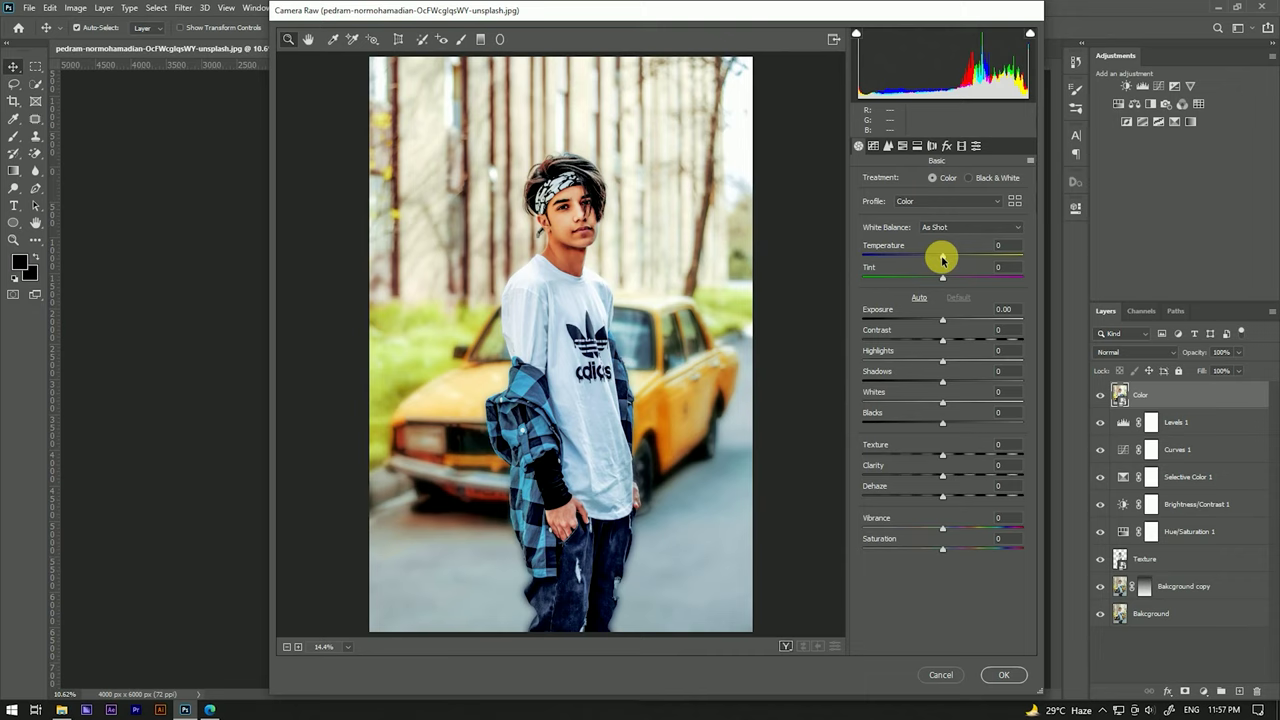
{"action": "left_click_drag", "start_coordinate": [942, 260], "coordinate": [935, 259]}
{"action": "left_click_drag", "start_coordinate": [943, 322], "coordinate": [936, 322]}
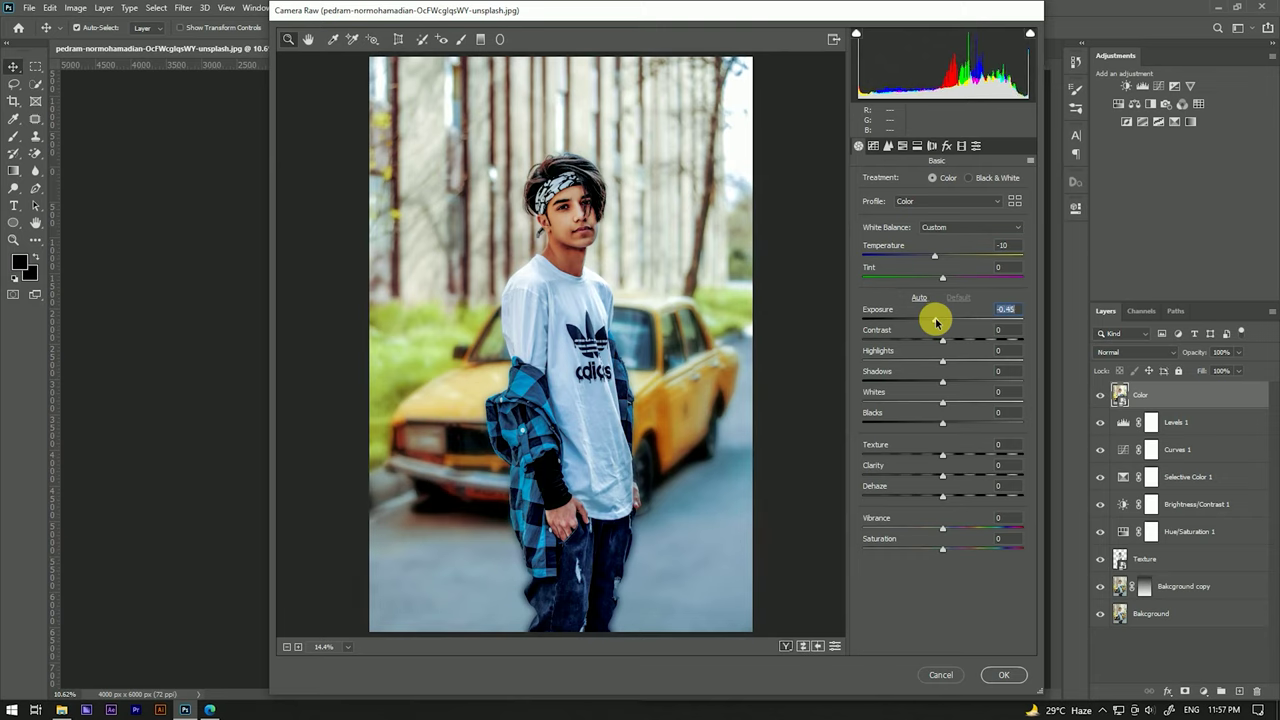
{"action": "left_click_drag", "start_coordinate": [935, 258], "coordinate": [928, 258]}
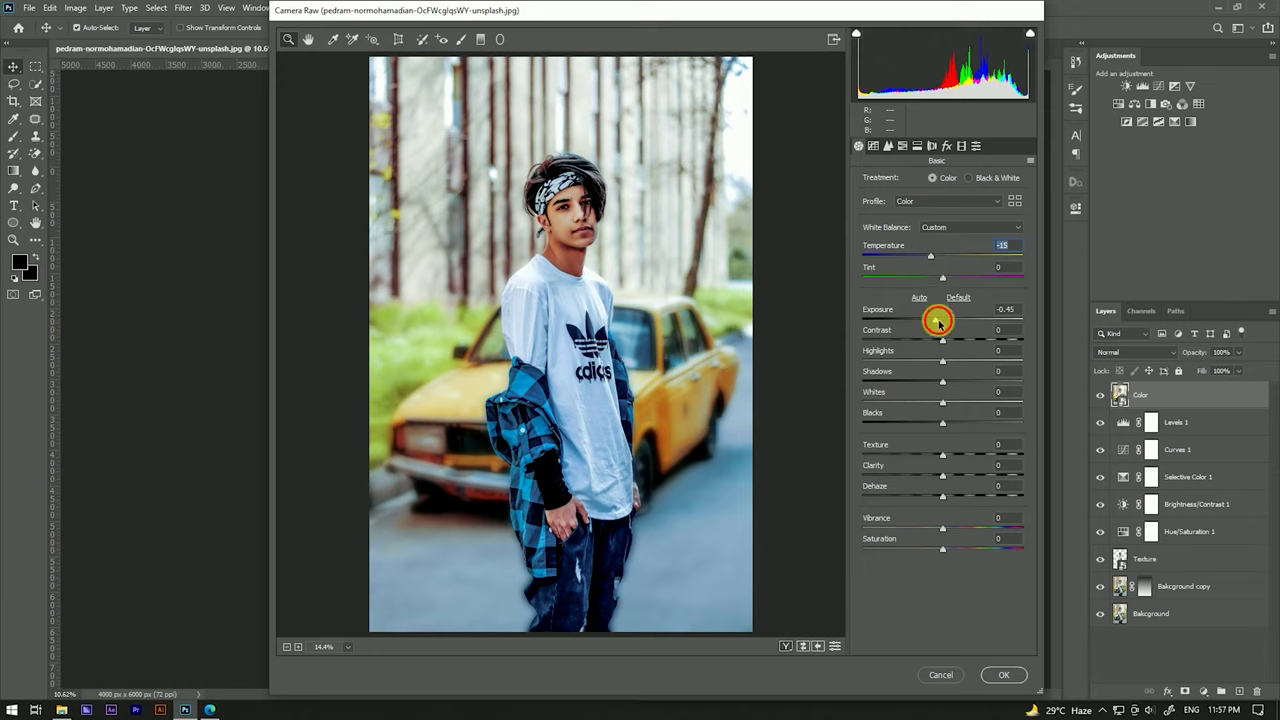
{"action": "left_click_drag", "start_coordinate": [940, 403], "coordinate": [955, 404]}
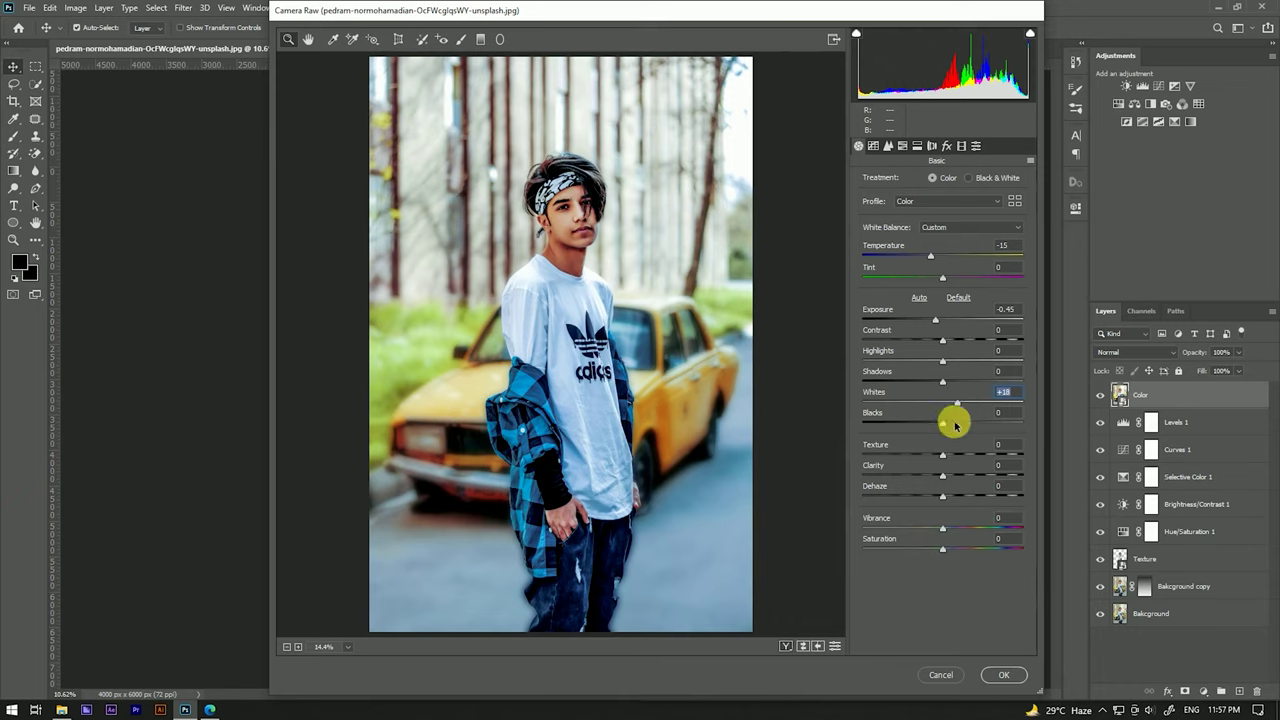
{"action": "left_click", "coordinate": [1000, 517]}
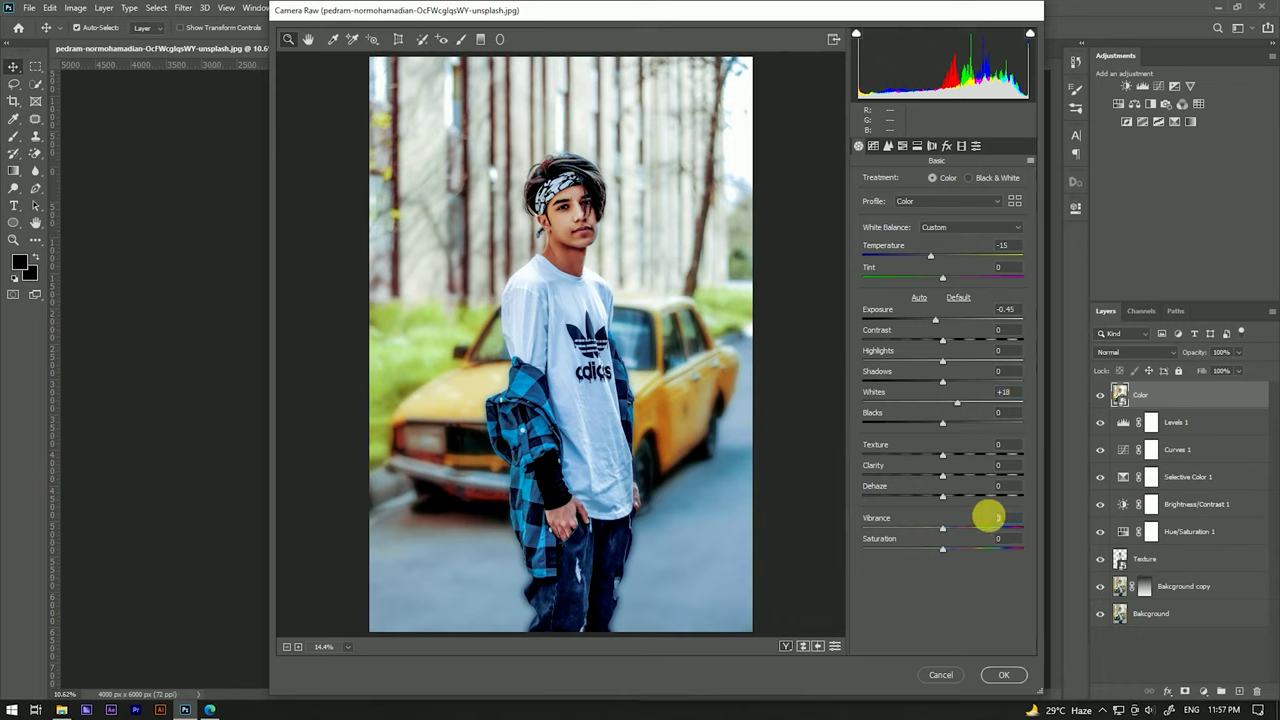
{"action": "left_click", "coordinate": [995, 537]}
{"action": "type", "text": "5"}
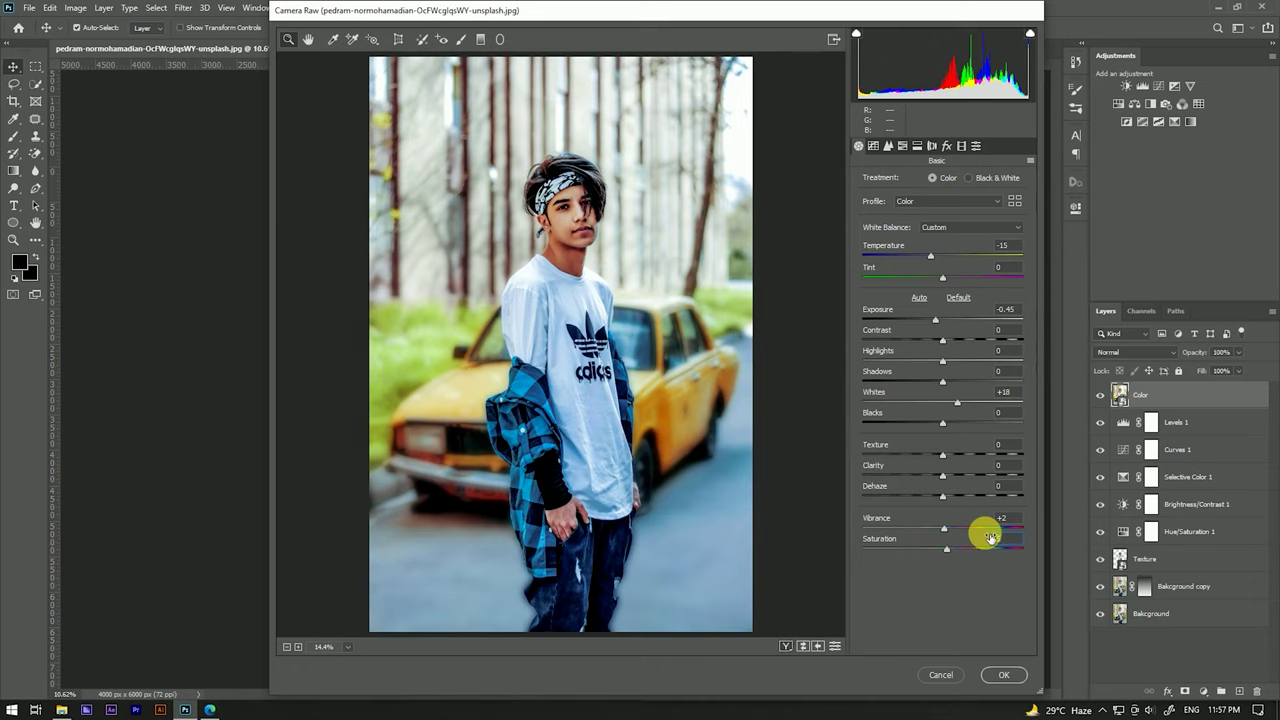
{"action": "left_click", "coordinate": [947, 146]}
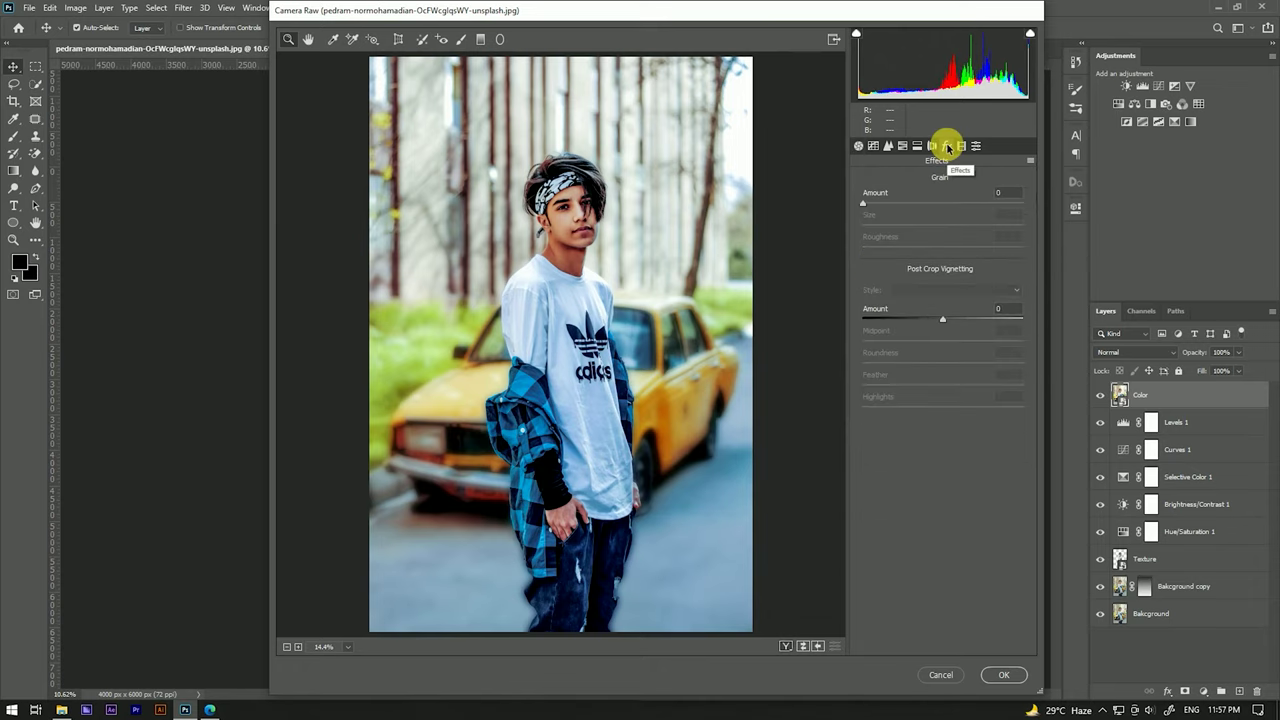
Add a negative vignette, set Red Hue -23 and Blue Hue -15, and apply the filter.
{"action": "left_click_drag", "start_coordinate": [944, 315], "coordinate": [930, 315]}
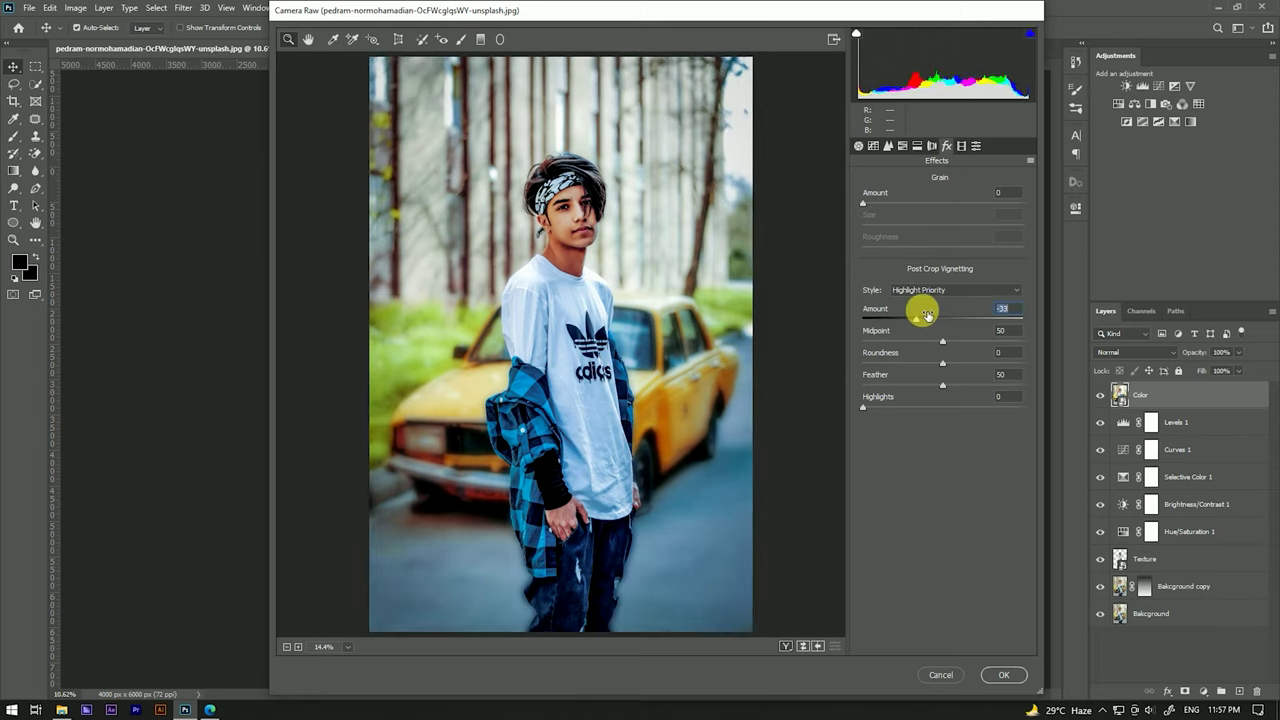
{"action": "left_click", "coordinate": [961, 146]}
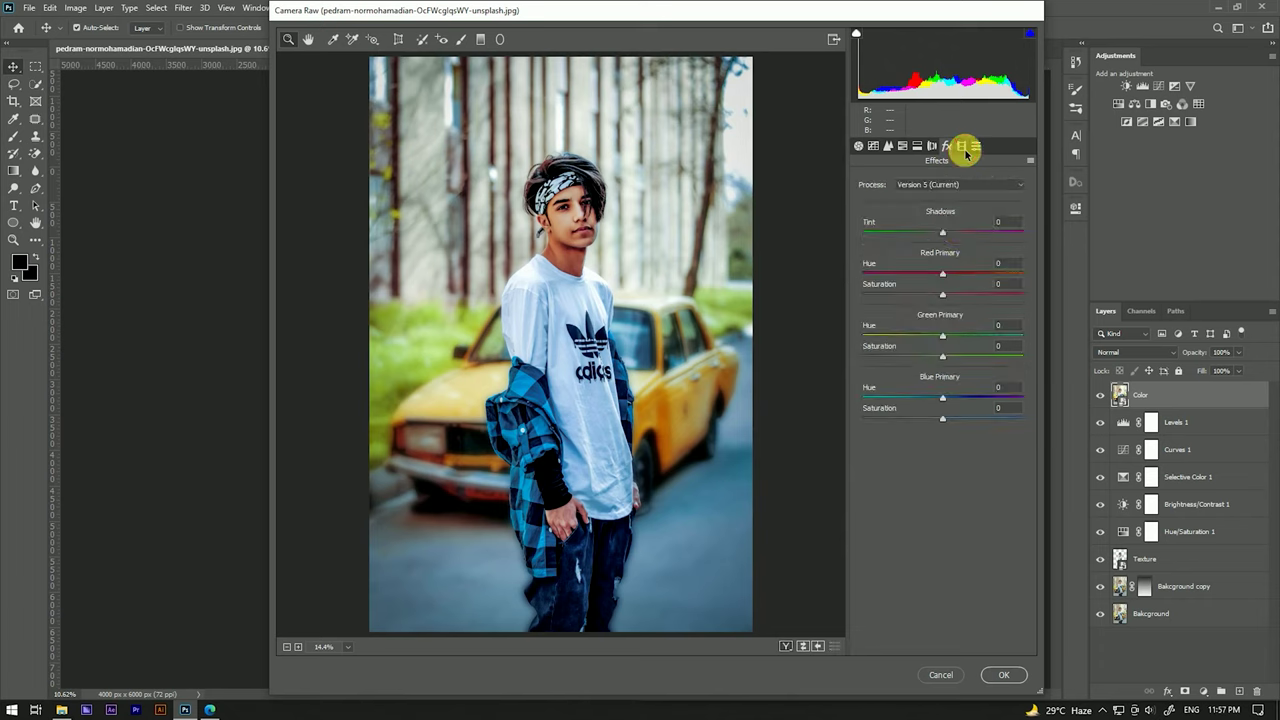
{"action": "left_click_drag", "start_coordinate": [943, 265], "coordinate": [936, 266]}
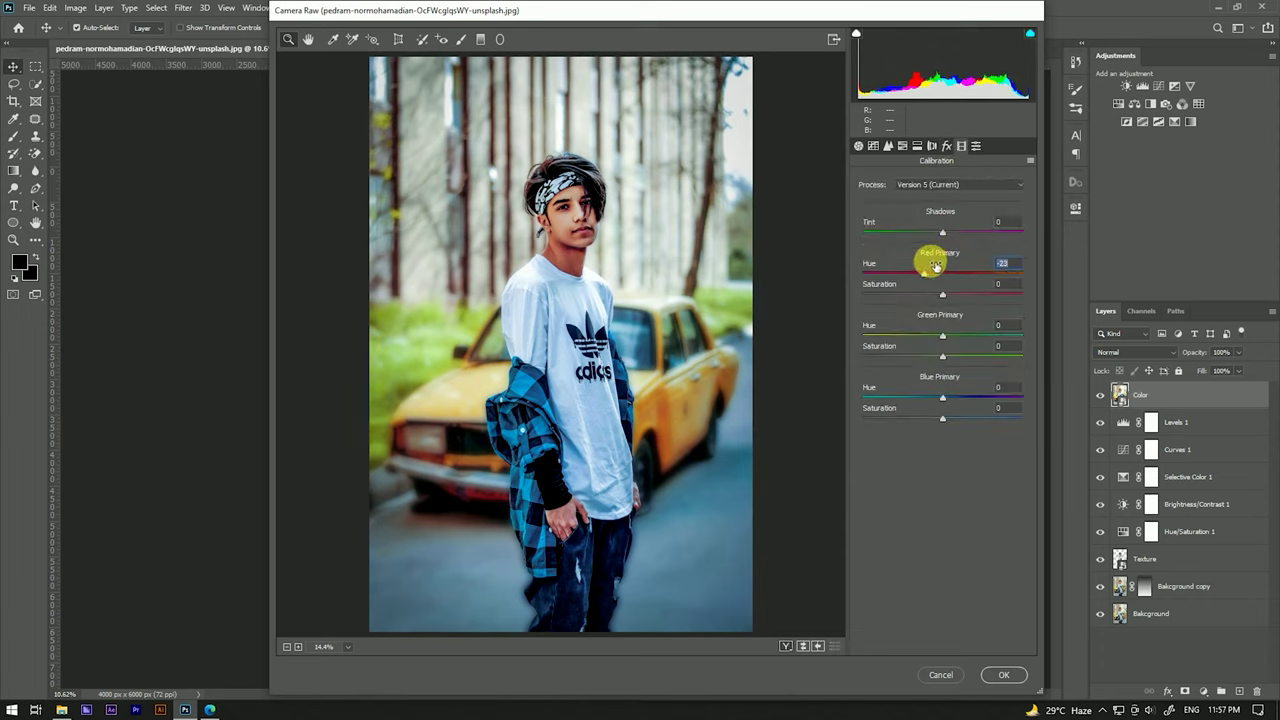
{"action": "mouse_move", "coordinate": [942, 398]}
{"action": "left_mouse_down"}
{"action": "mouse_move", "coordinate": [930, 398]}
{"action": "mouse_move", "coordinate": [963, 421]}
{"action": "left_mouse_up"}
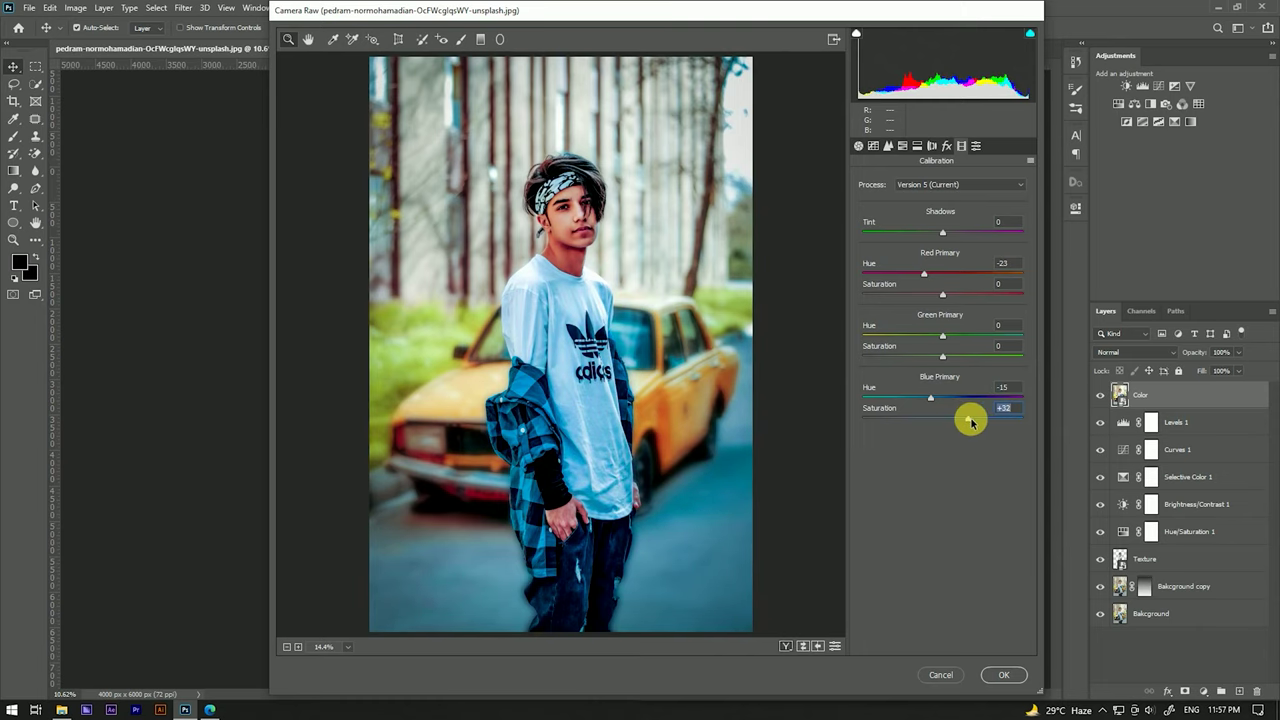
{"action": "left_click", "coordinate": [1005, 675]}
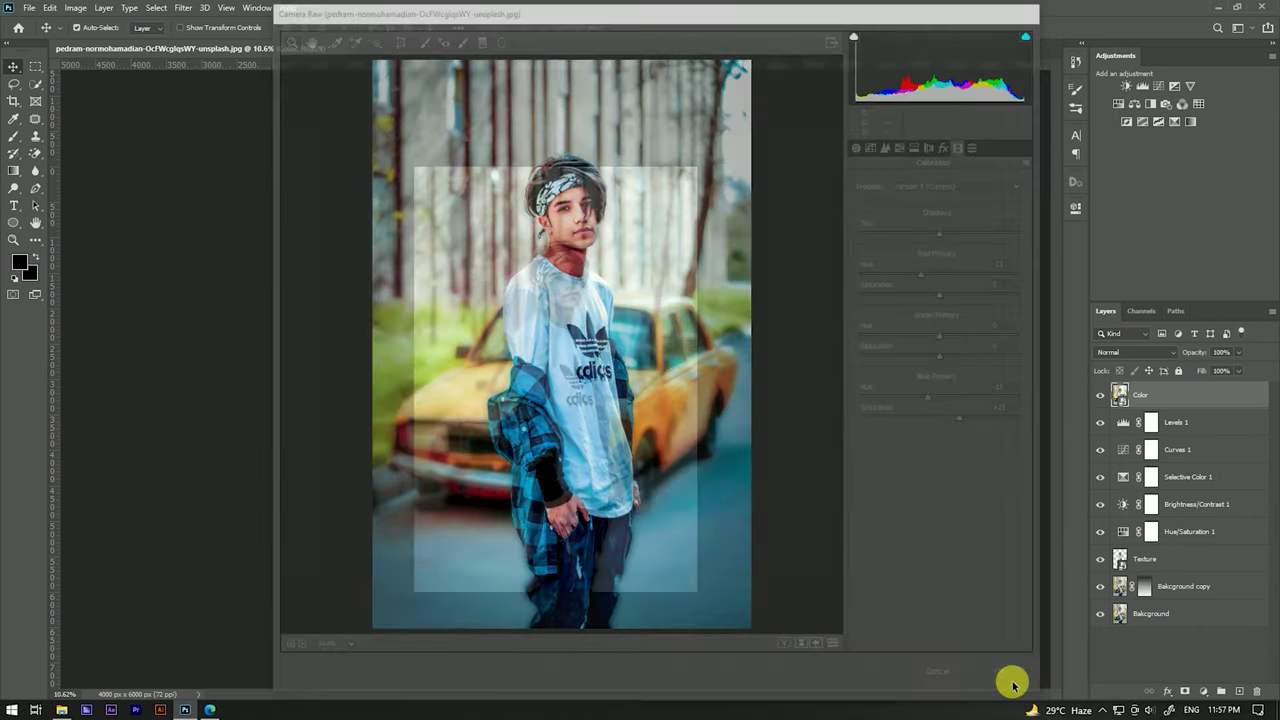
{"action": "scroll", "coordinate": [592, 275], "scroll_direction": "up", "scroll_amount": 3}
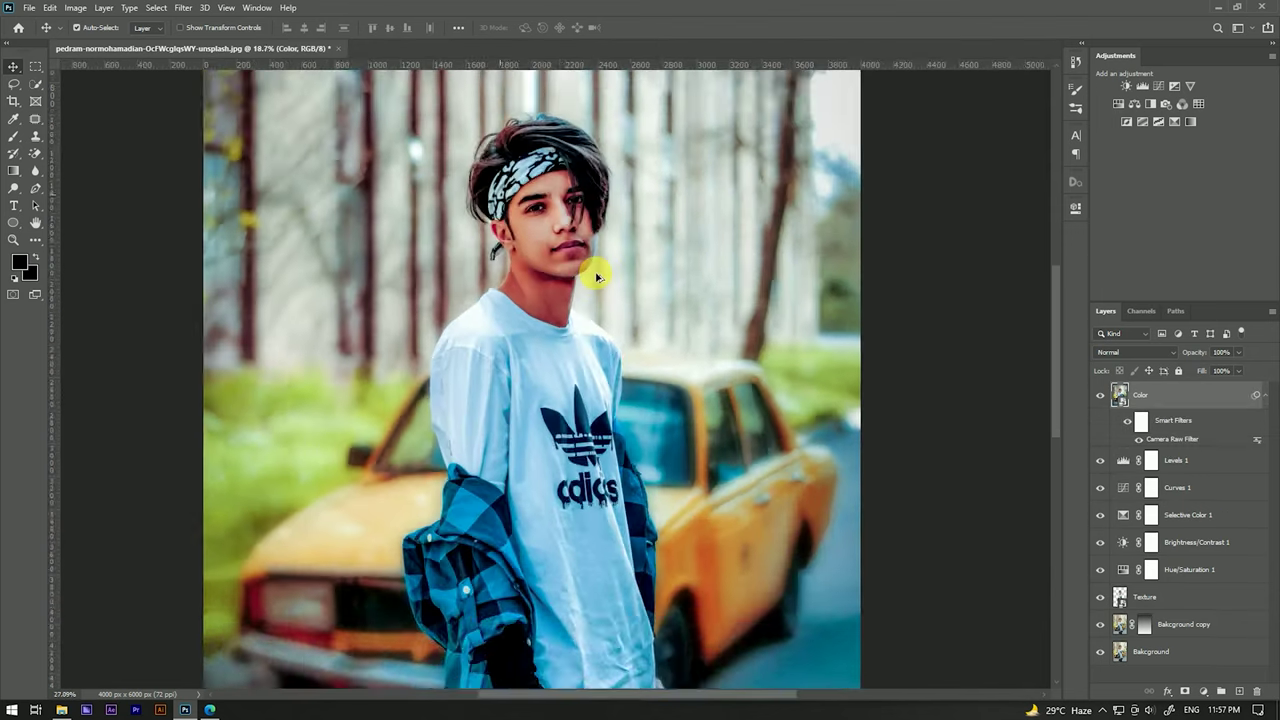
Select the layers from Background copy up through Color, leaving the original Background out.
{"action": "scroll", "coordinate": [603, 255], "scroll_direction": "up", "scroll_amount": 1}
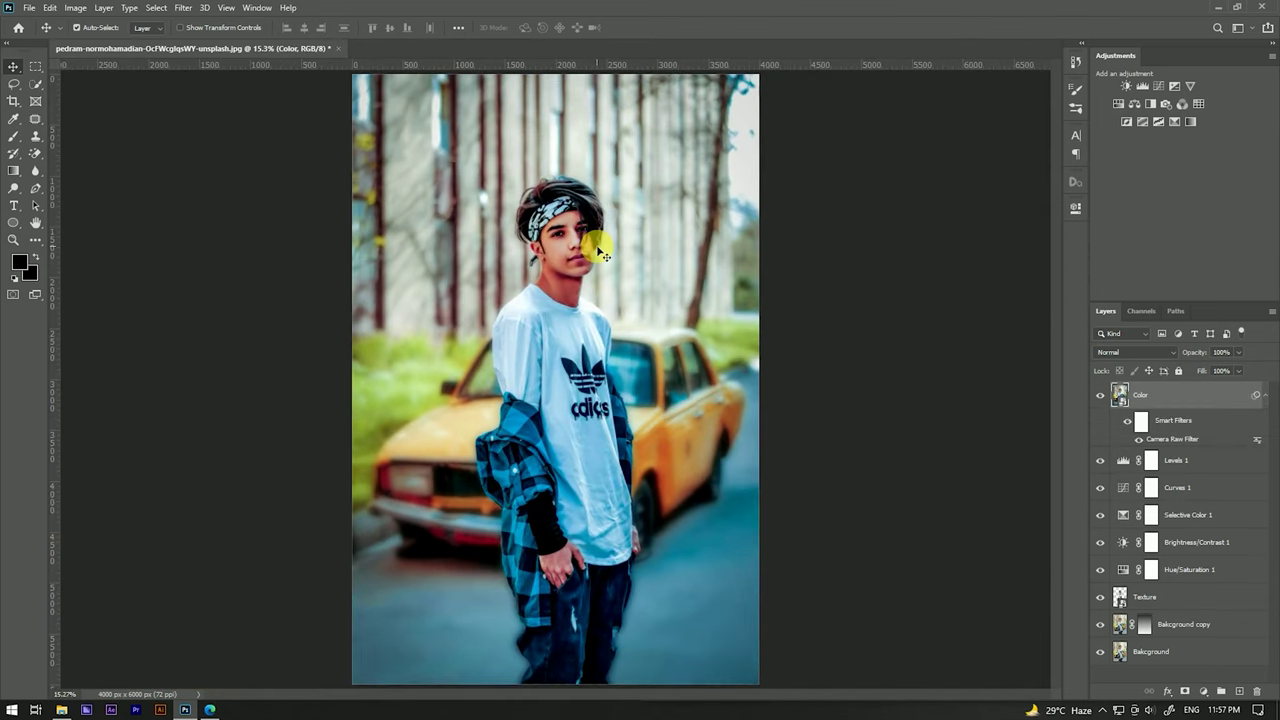
{"action": "left_click", "coordinate": [809, 286]}
{"action": "scroll", "coordinate": [640, 257], "scroll_direction": "down", "scroll_amount": 3}
{"action": "scroll", "coordinate": [596, 253], "scroll_direction": "up", "scroll_amount": 3}
{"action": "scroll", "coordinate": [580, 252], "scroll_direction": "down", "scroll_amount": 1}
{"action": "scroll", "coordinate": [585, 250], "scroll_direction": "down", "scroll_amount": 3}
{"action": "scroll", "coordinate": [591, 249], "scroll_direction": "up", "scroll_amount": 1}
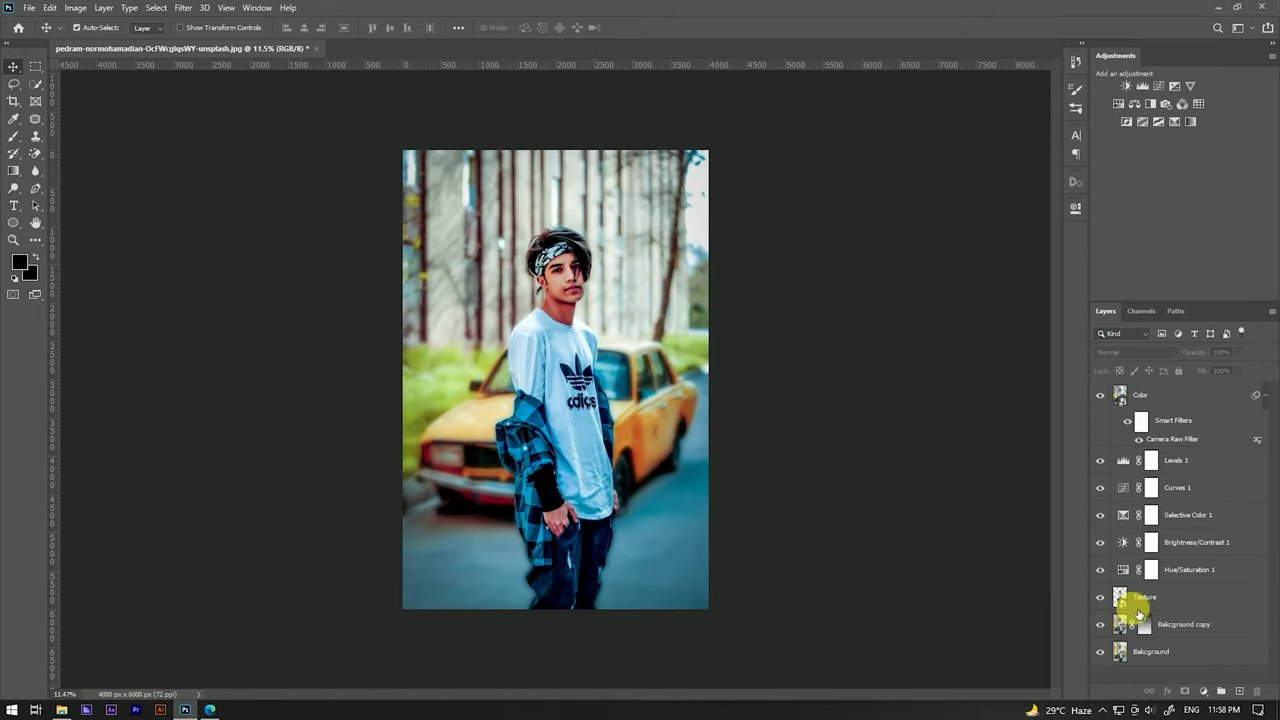
{"action": "left_click", "coordinate": [1187, 625]}
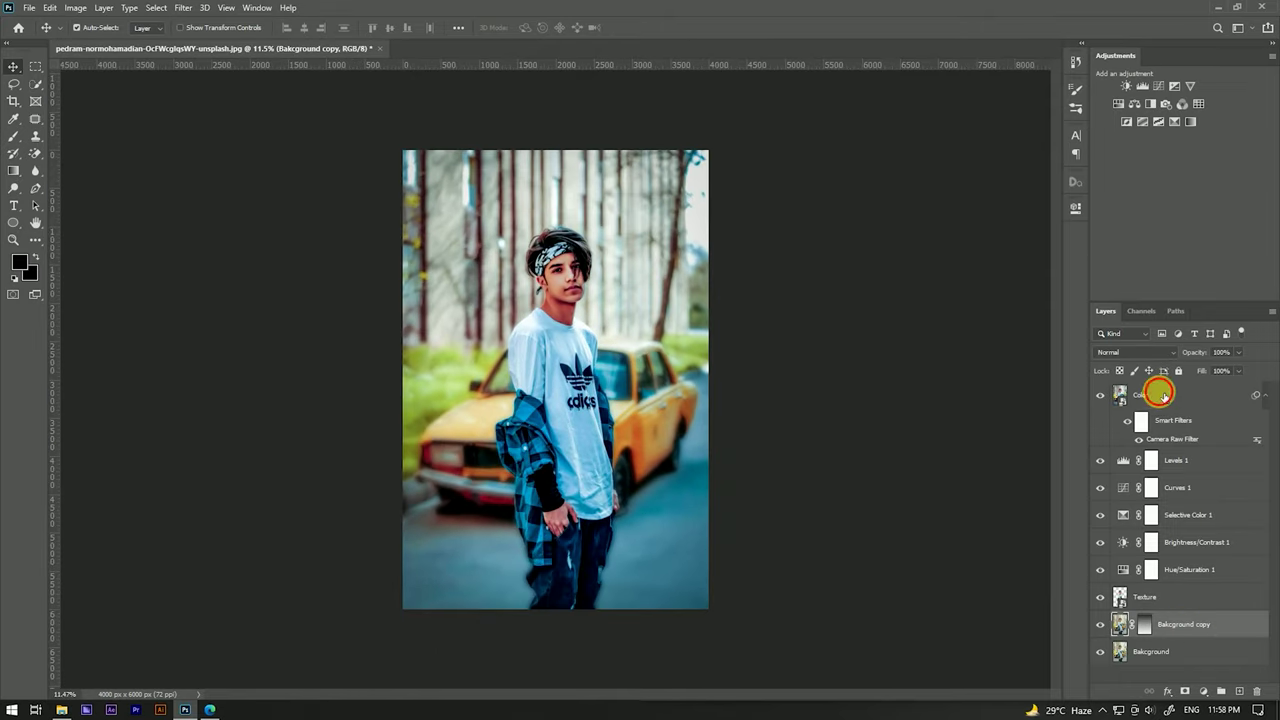
{"action": "left_click", "coordinate": [1163, 396], "text": "shift"}
Group the selected editing layers into Group 1 using Group from Layers.
{"action": "right_click", "coordinate": [1163, 396]}
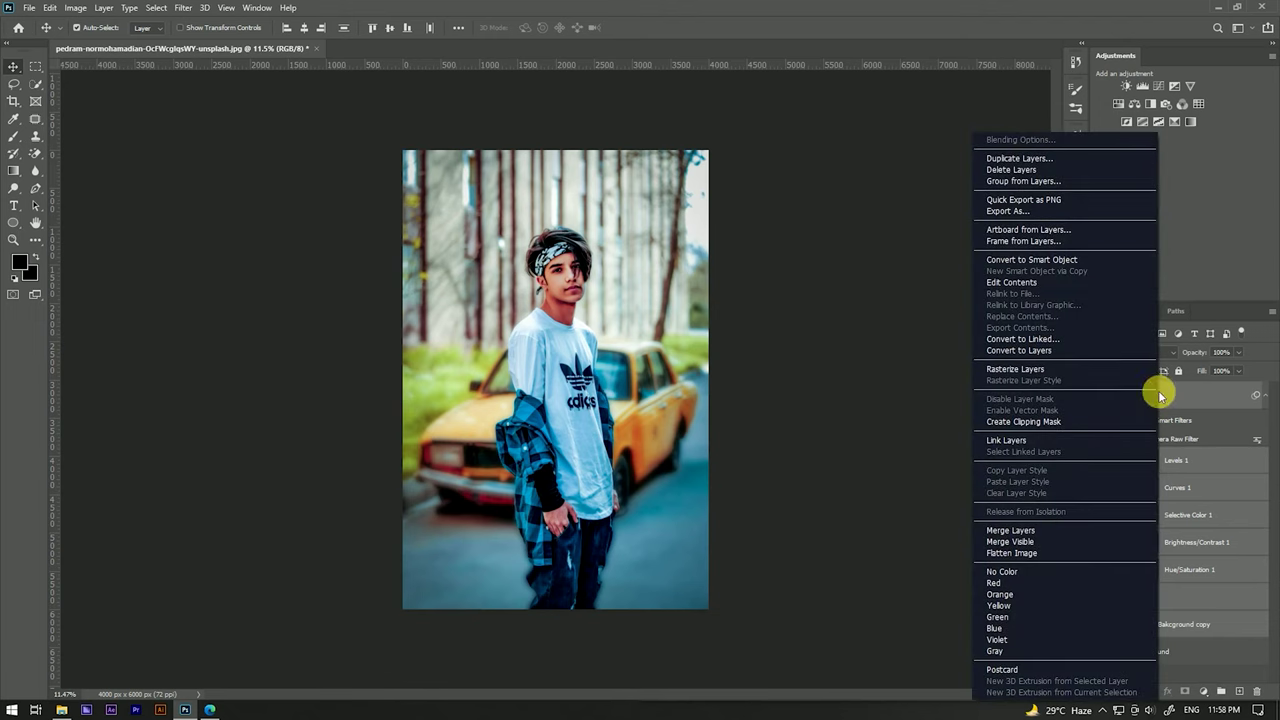
{"action": "left_click", "coordinate": [1031, 184]}
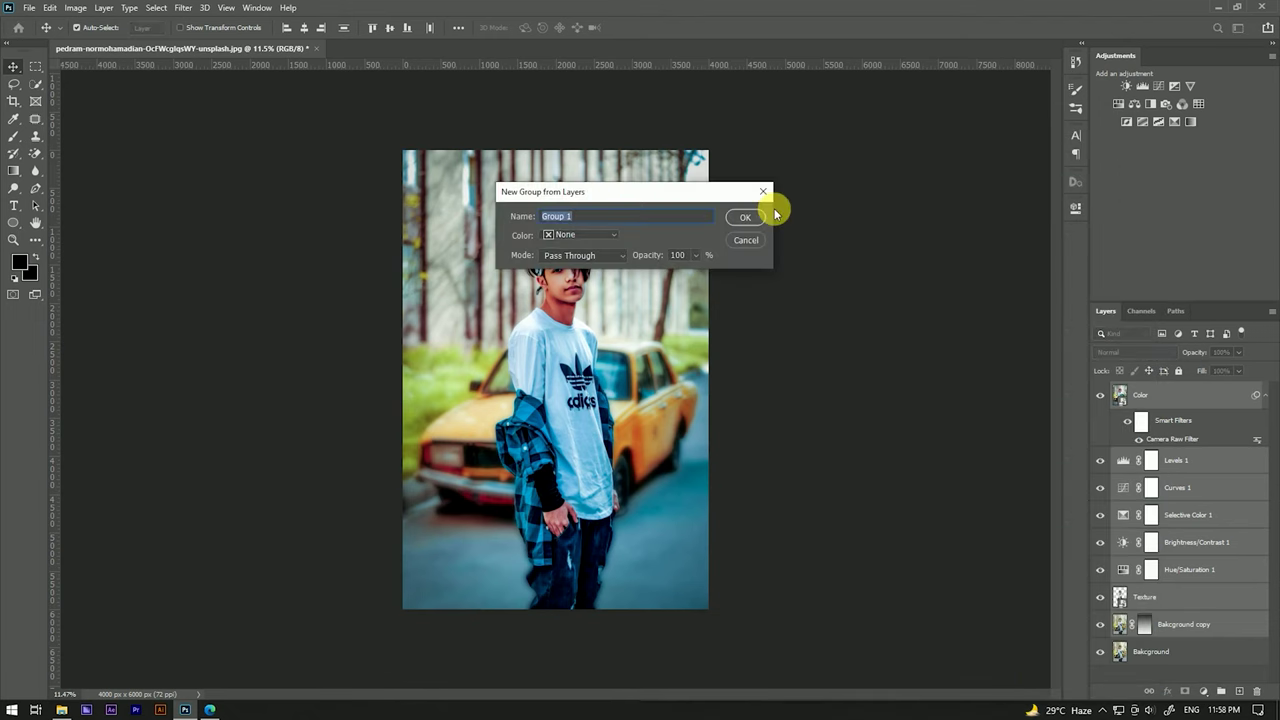
{"action": "left_click", "coordinate": [750, 214]}
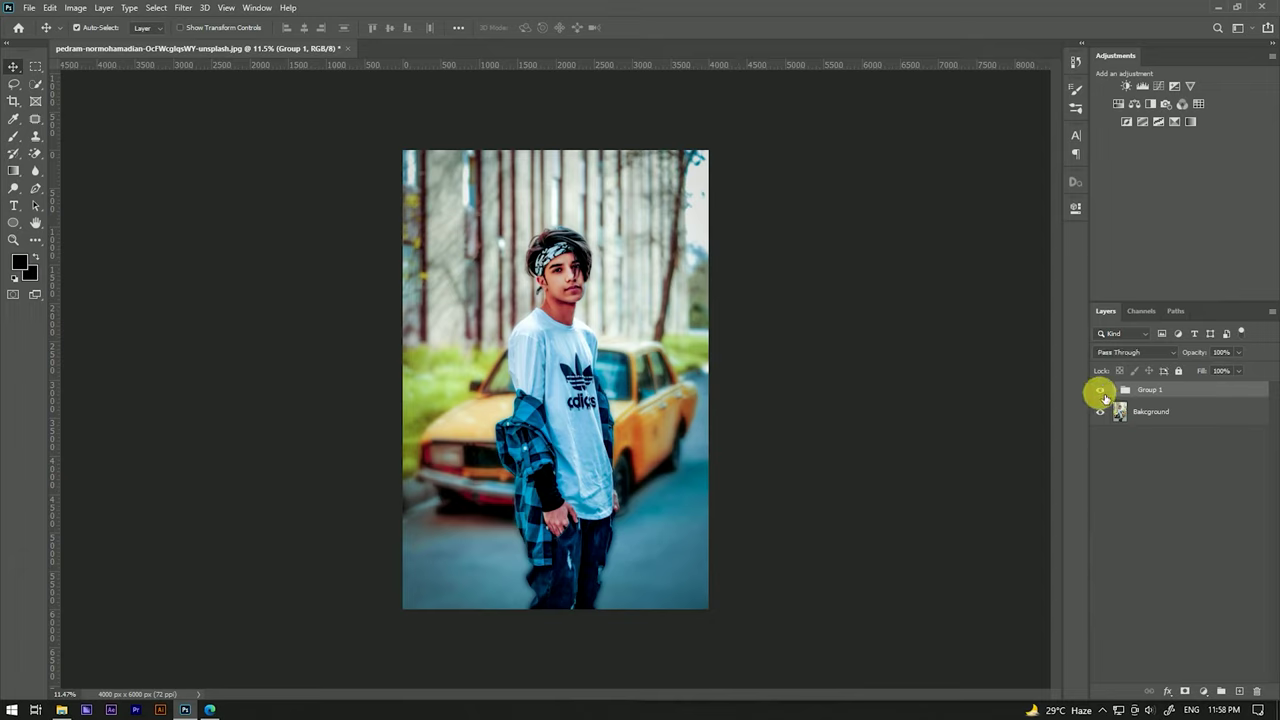
Toggle Group 1's visibility to compare before and after, leaving the teal grade on.
{"action": "left_click", "coordinate": [877, 365]}
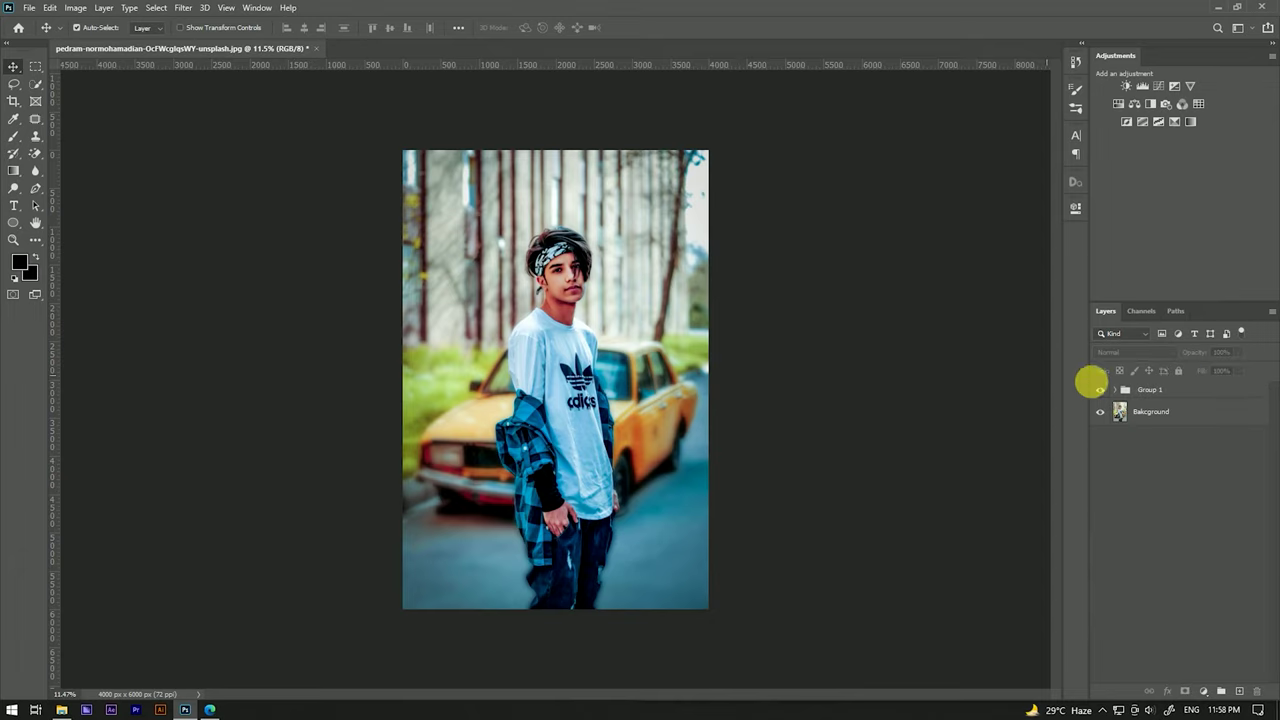
{"action": "left_click", "coordinate": [1102, 391]}
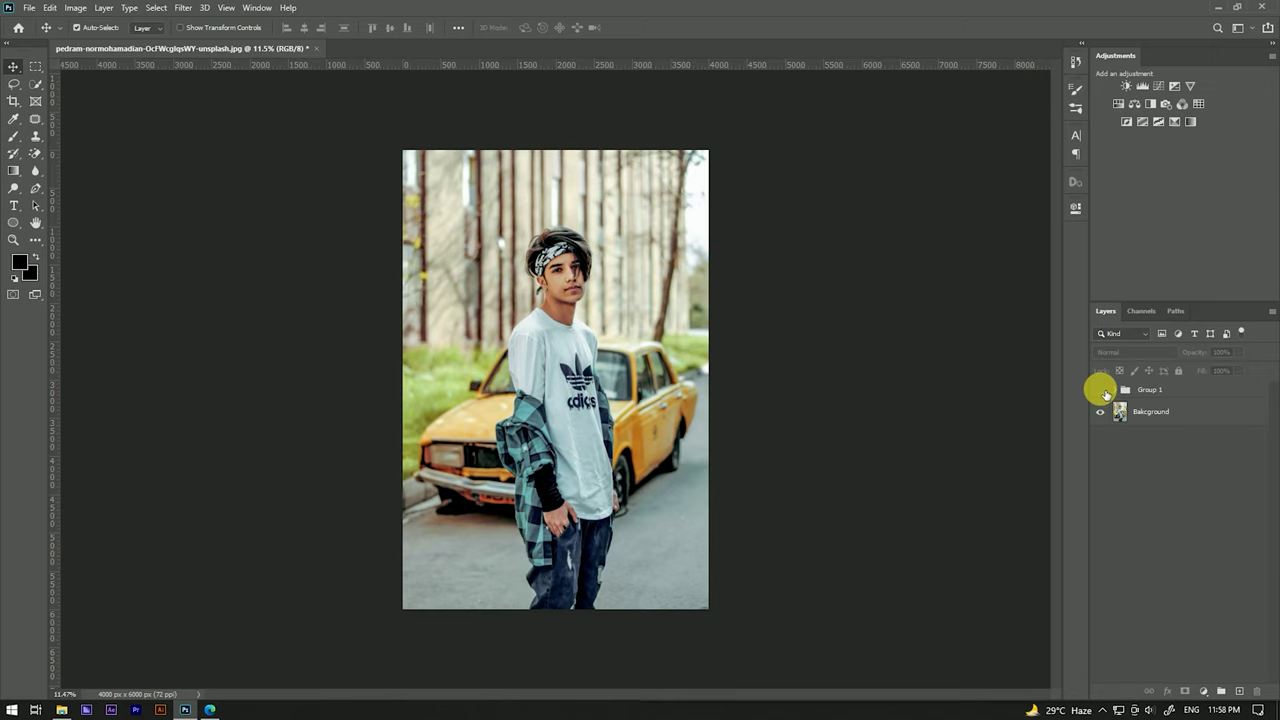
{"action": "left_click", "coordinate": [1102, 391]}
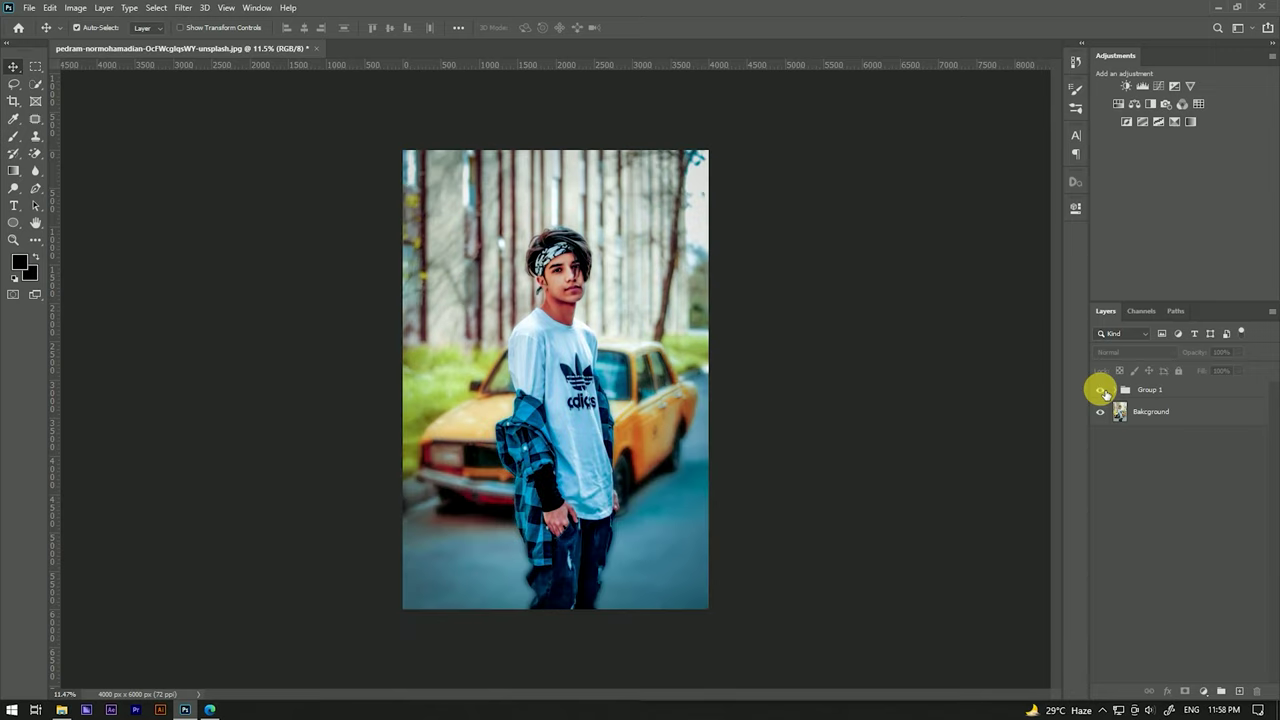
{"action": "left_click", "coordinate": [1102, 391]}
{"action": "left_click", "coordinate": [1102, 391]}
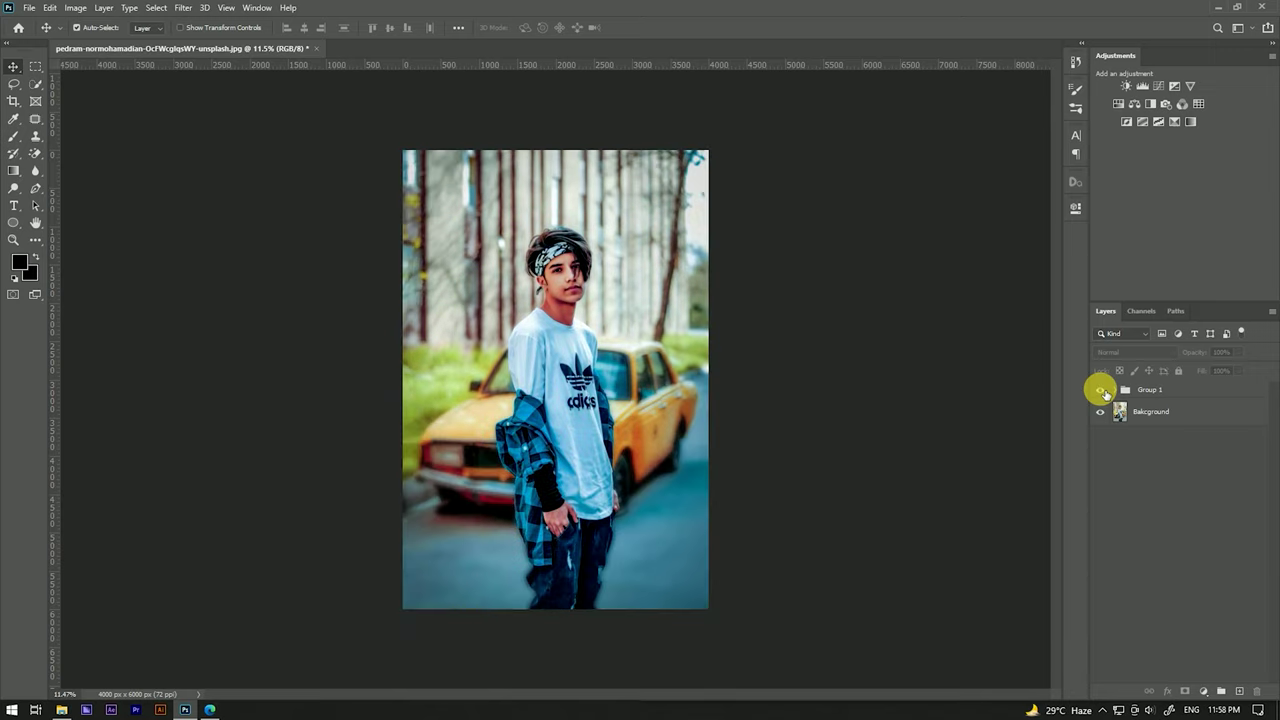